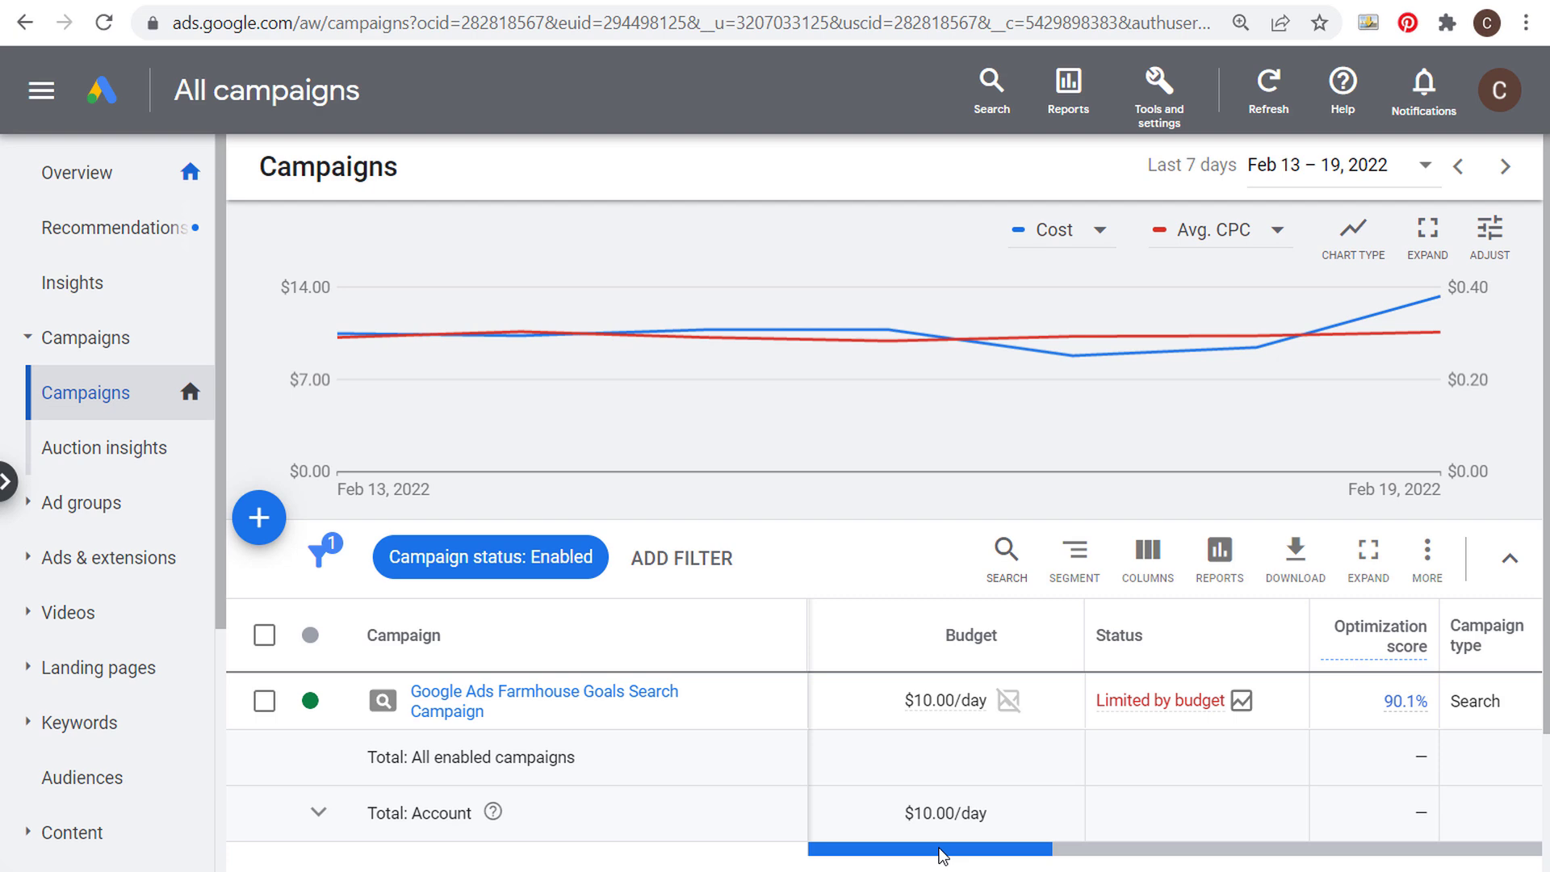
# Step: Examine the Google Ads Farmhouse Goals Search Campaign's budget, cost, conversions and conversion value columns in the campaigns table
pyautogui.hscroll(3, 934, 848)
pyautogui.moveTo(935, 855); pyautogui.dragTo(1348, 852)
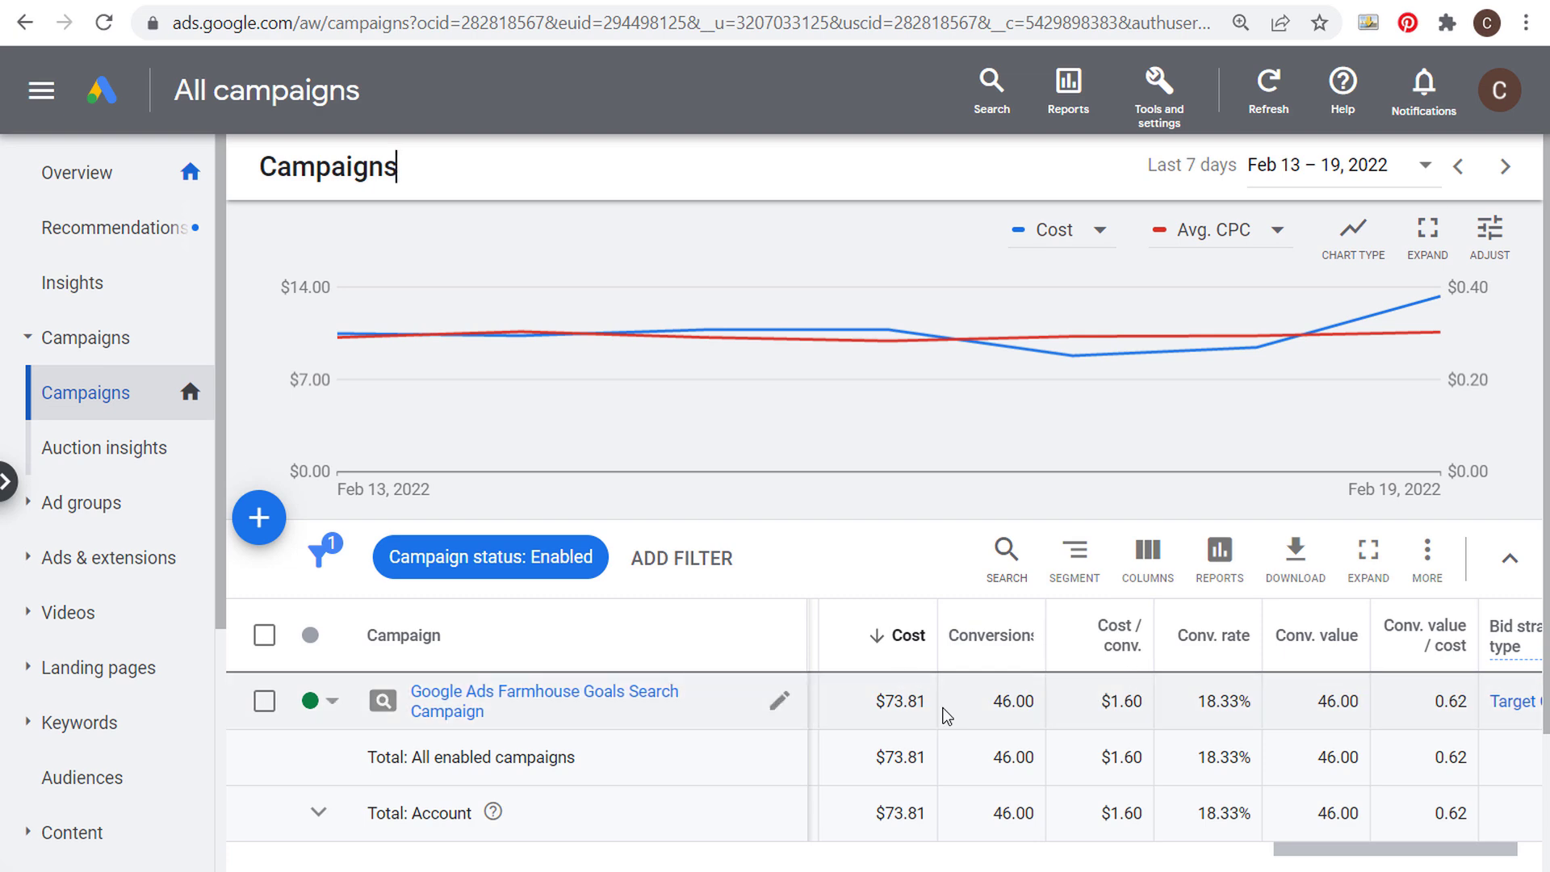
pyautogui.moveTo(1345, 849); pyautogui.dragTo(921, 856)
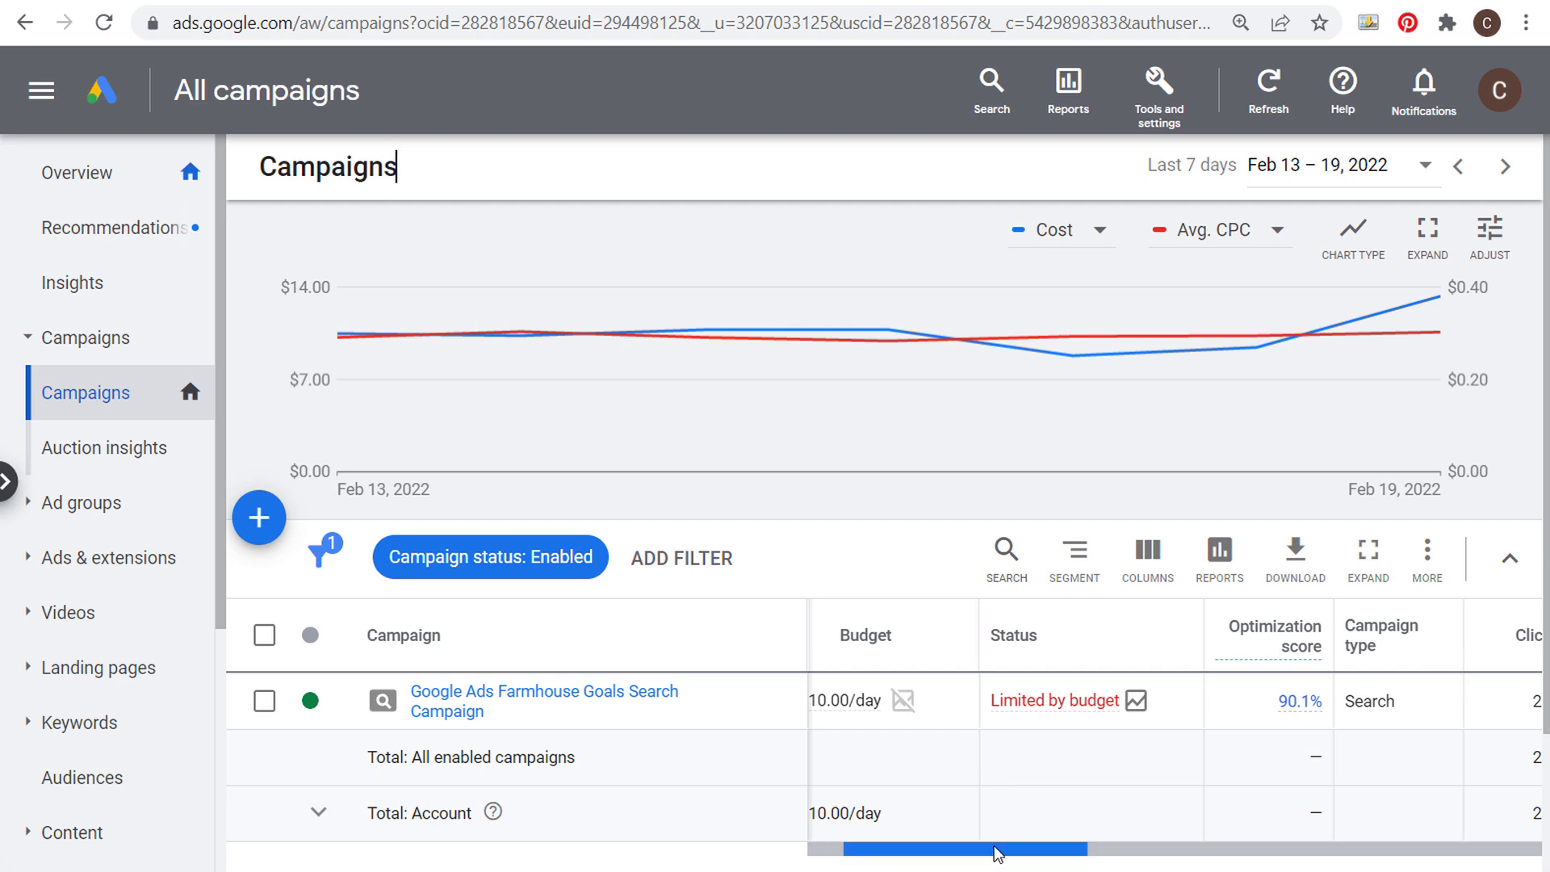
pyautogui.moveTo(995, 846); pyautogui.dragTo(1342, 833)
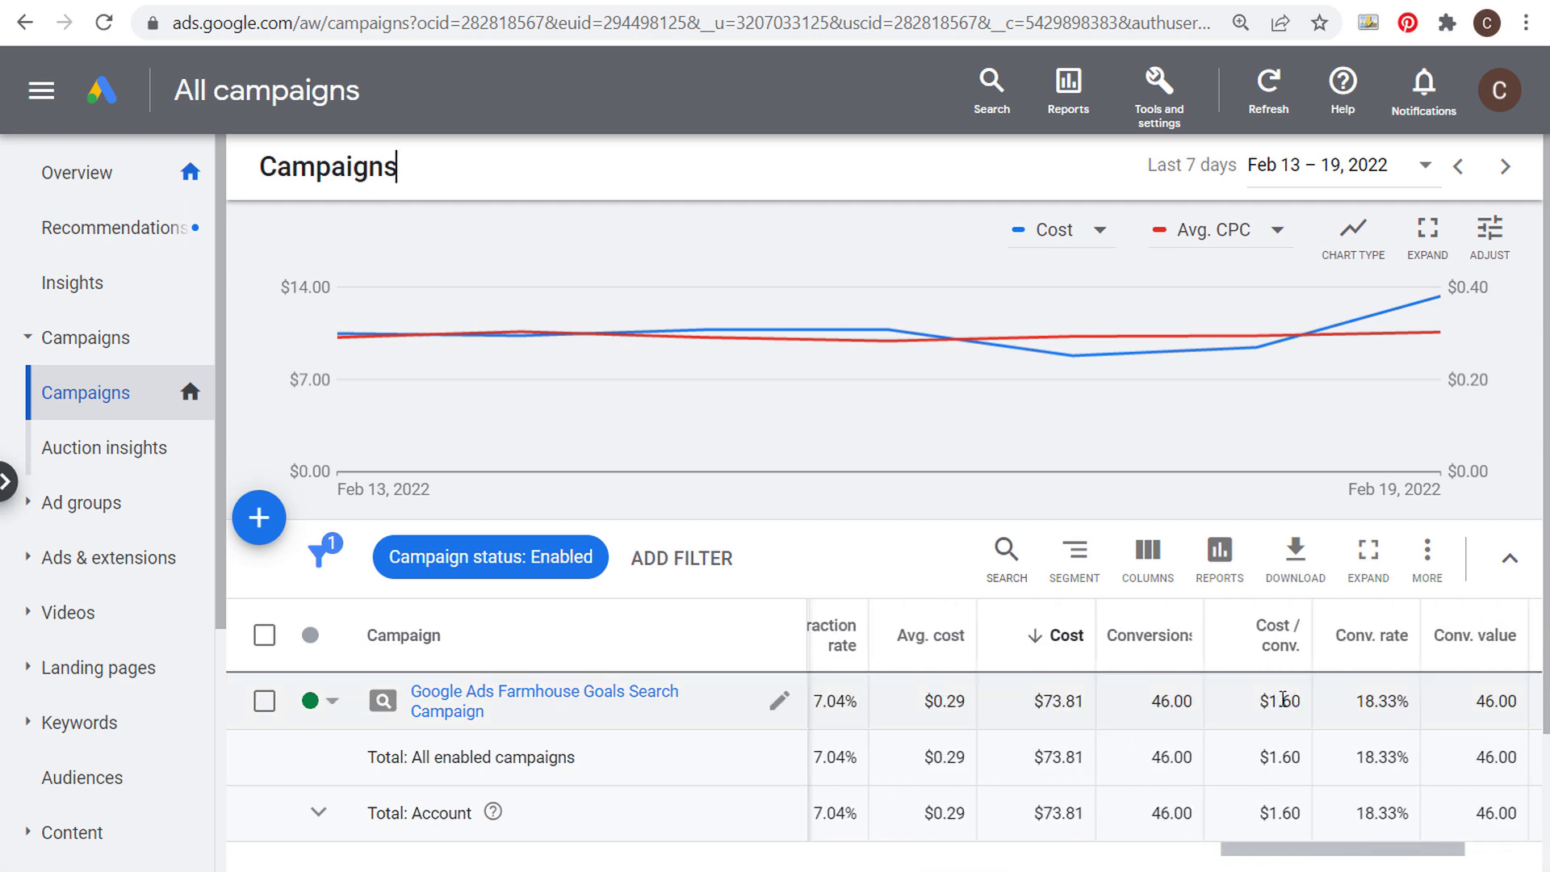
# Step: Bring up the Measurement tools and locate the Conversions entry
pyautogui.click(1160, 89)
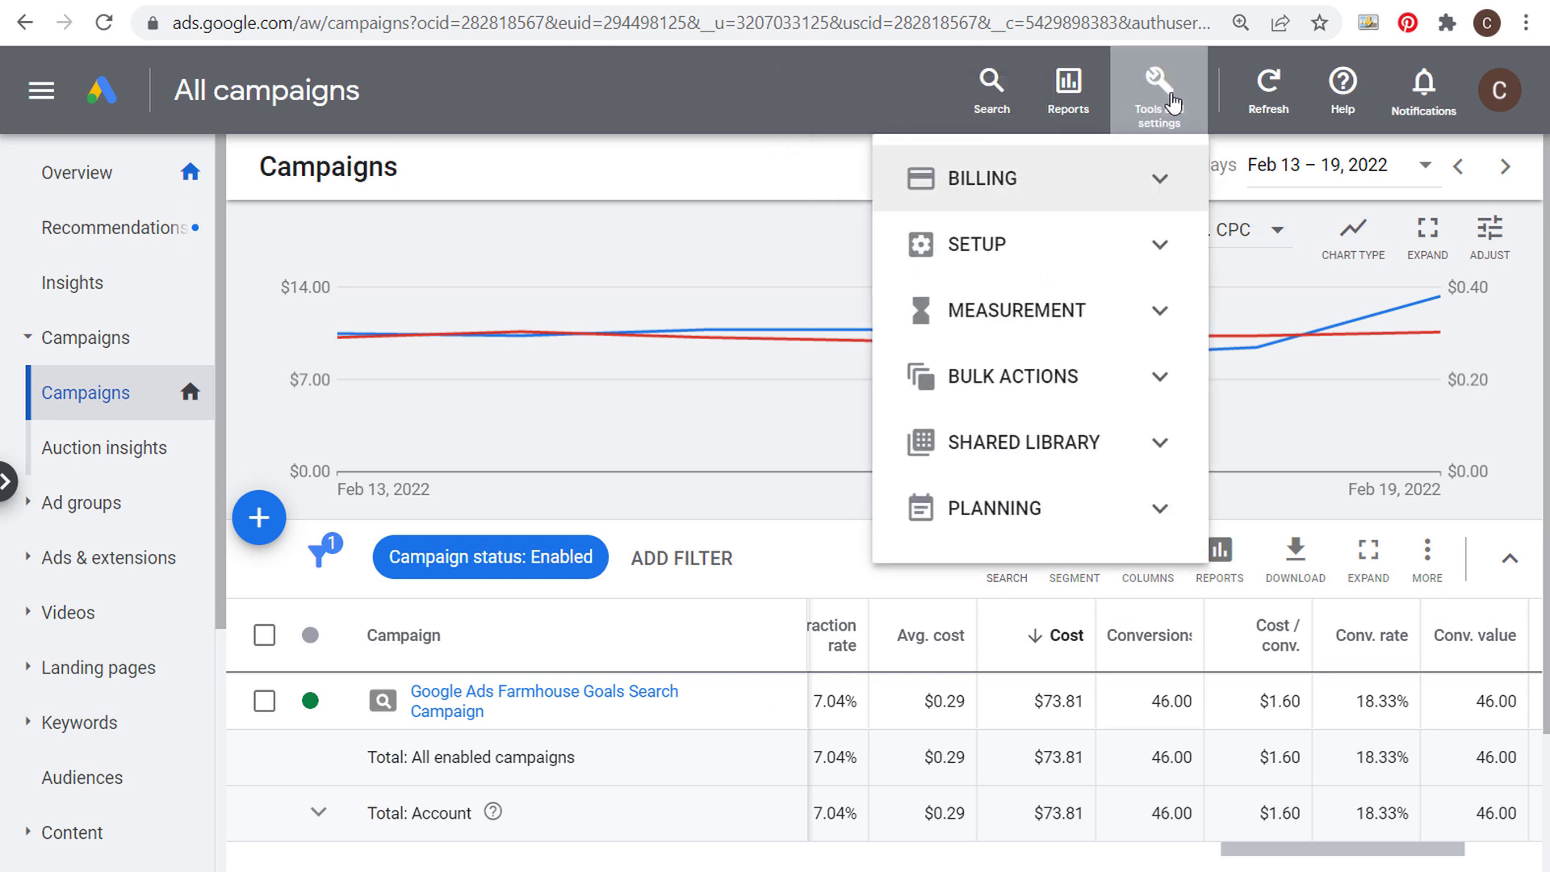
pyautogui.click(1163, 312)
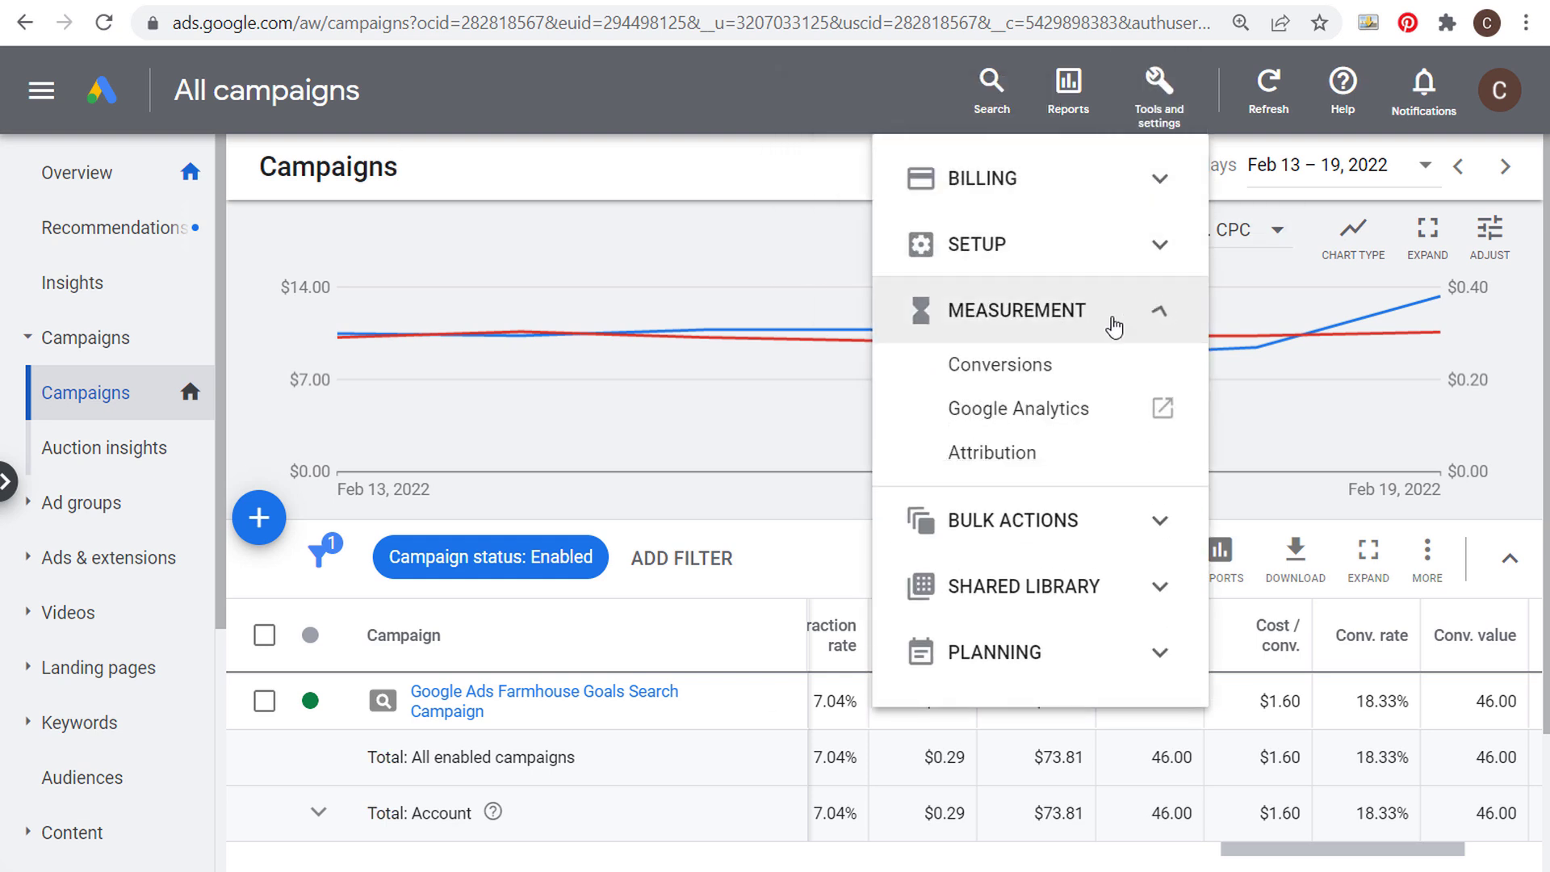
pyautogui.click(1022, 369)
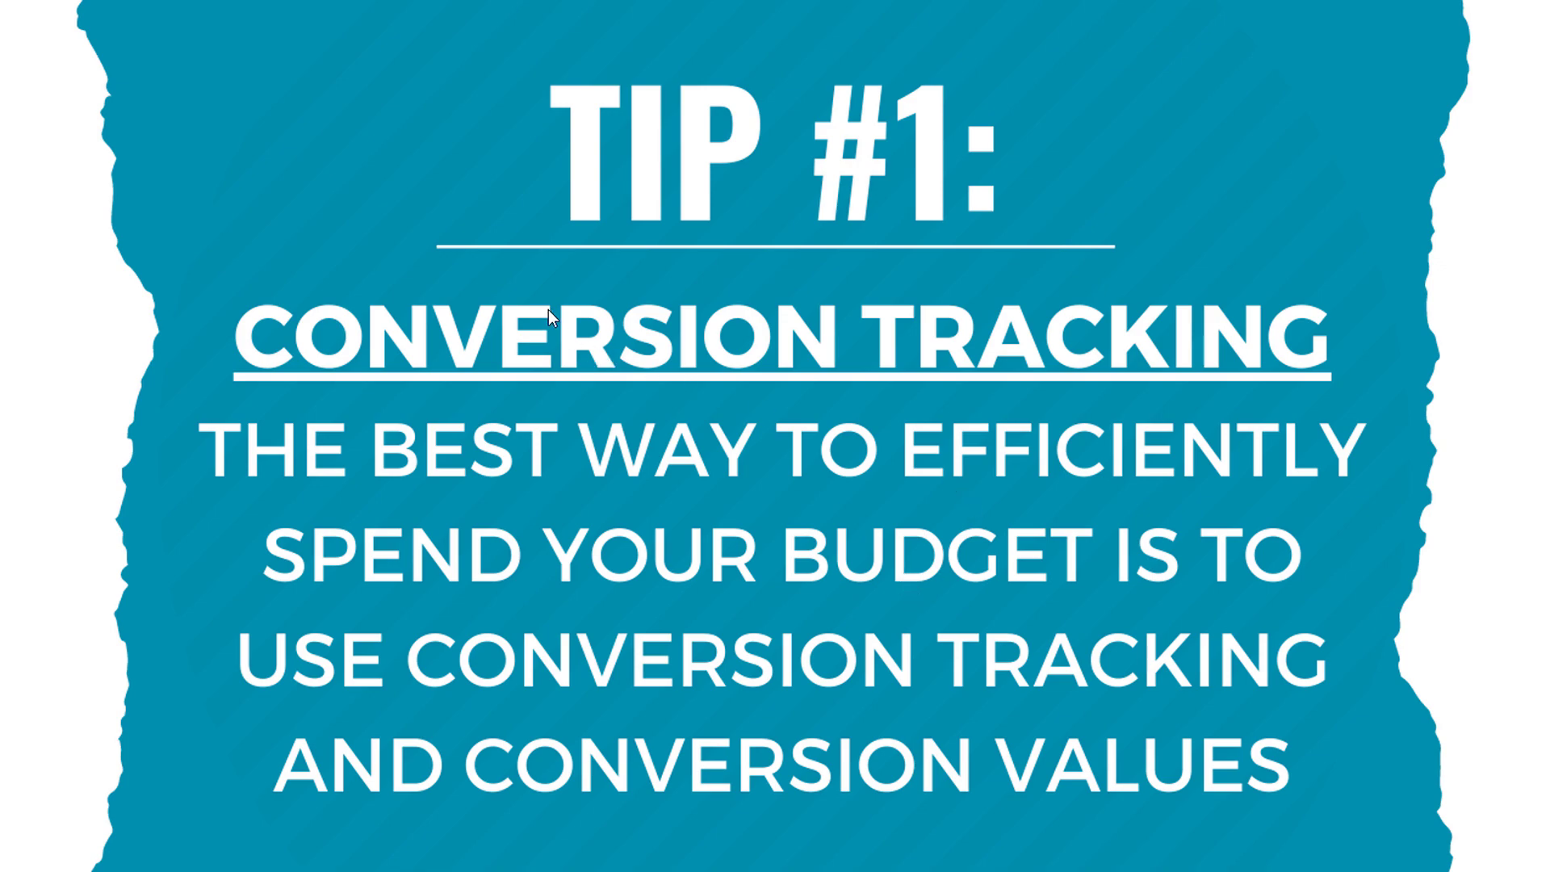
pyautogui.click(544, 288)
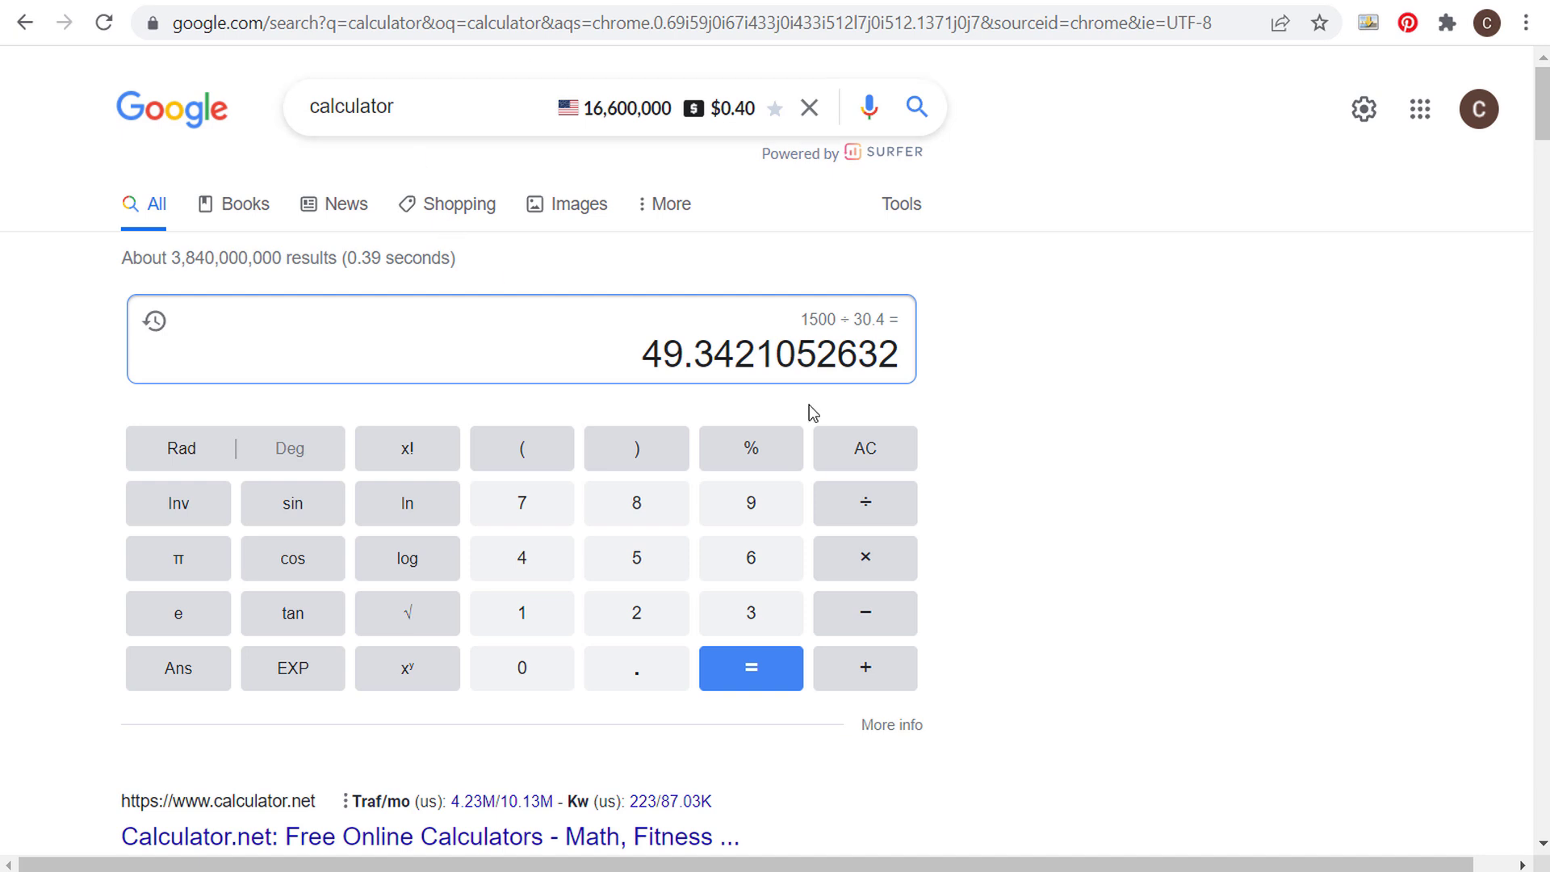
# Step: Calculate the daily budget for a $2,000 monthly spend by dividing 2000 by 30.4 in the Google calculator
pyautogui.click(876, 457)
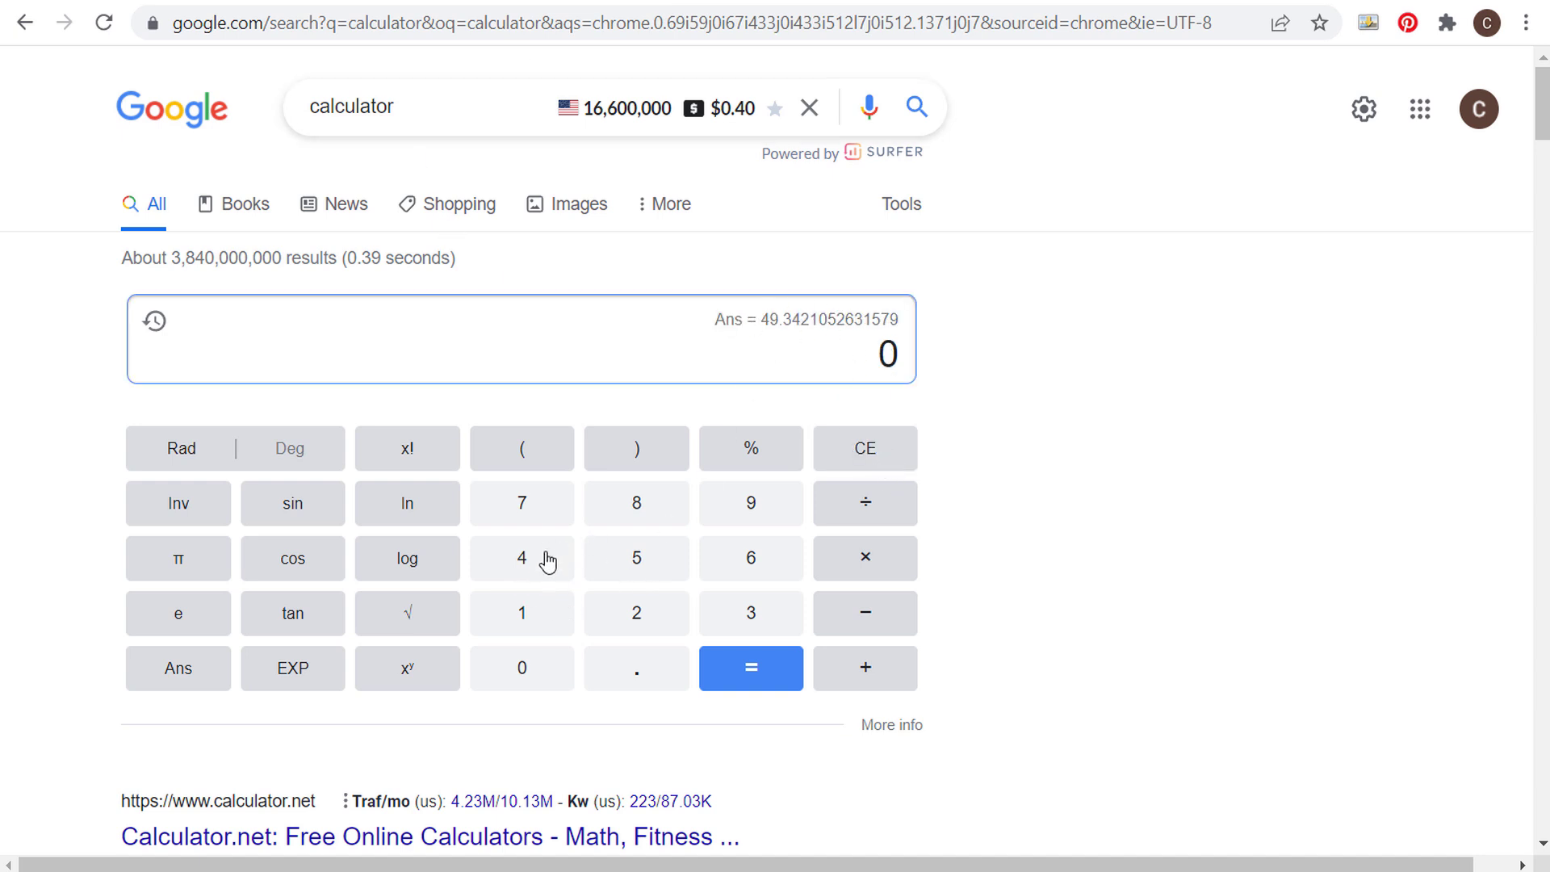
pyautogui.click(641, 617)
pyautogui.click(543, 680)
pyautogui.click(543, 680)
pyautogui.click(542, 680)
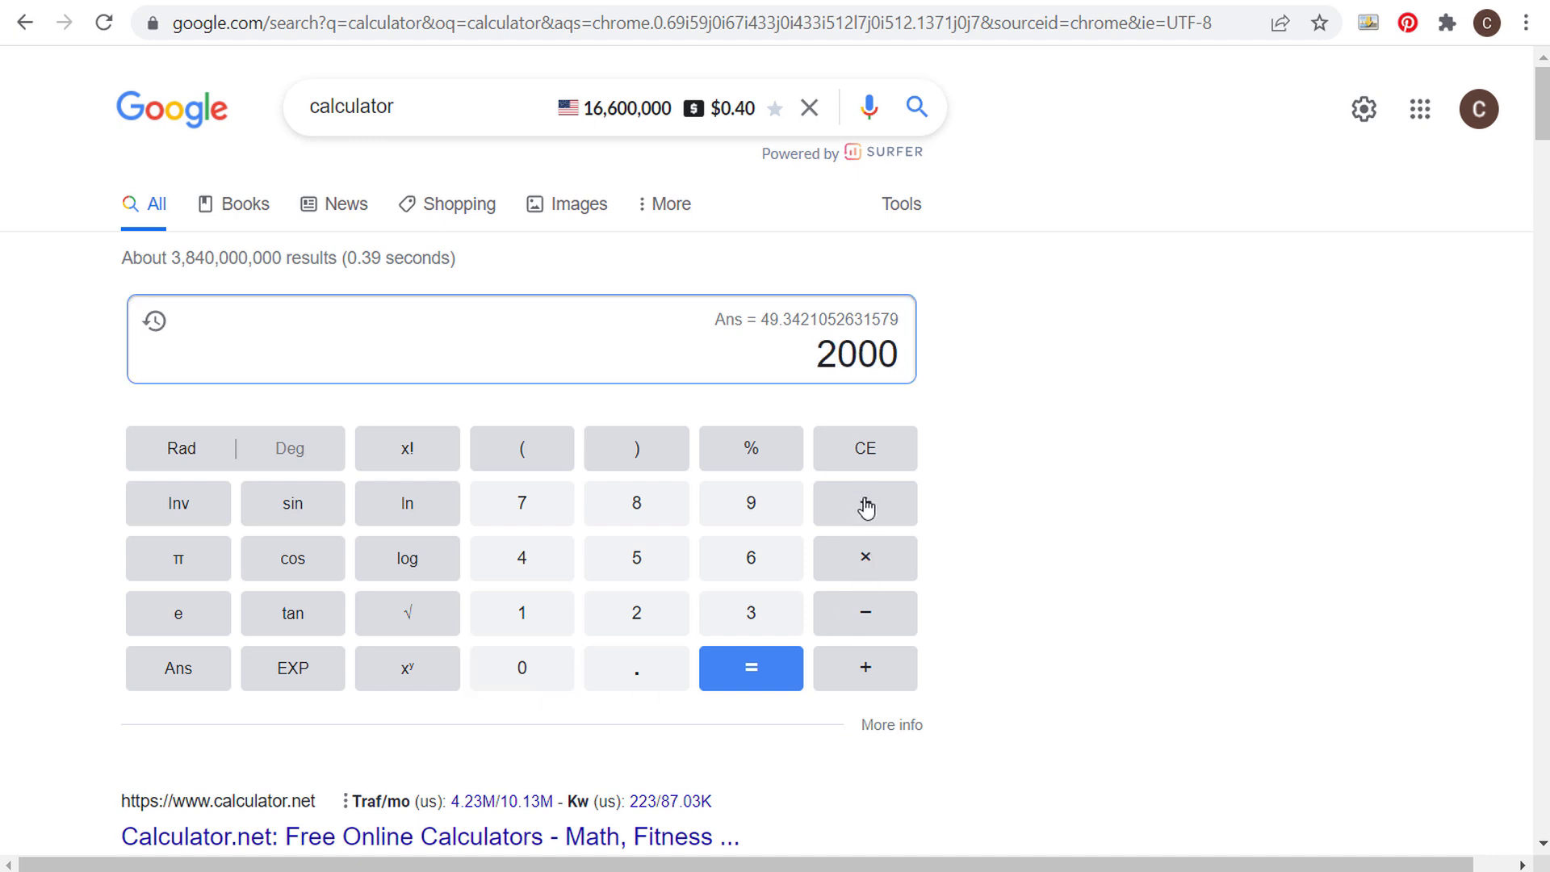
pyautogui.click(867, 509)
pyautogui.click(767, 625)
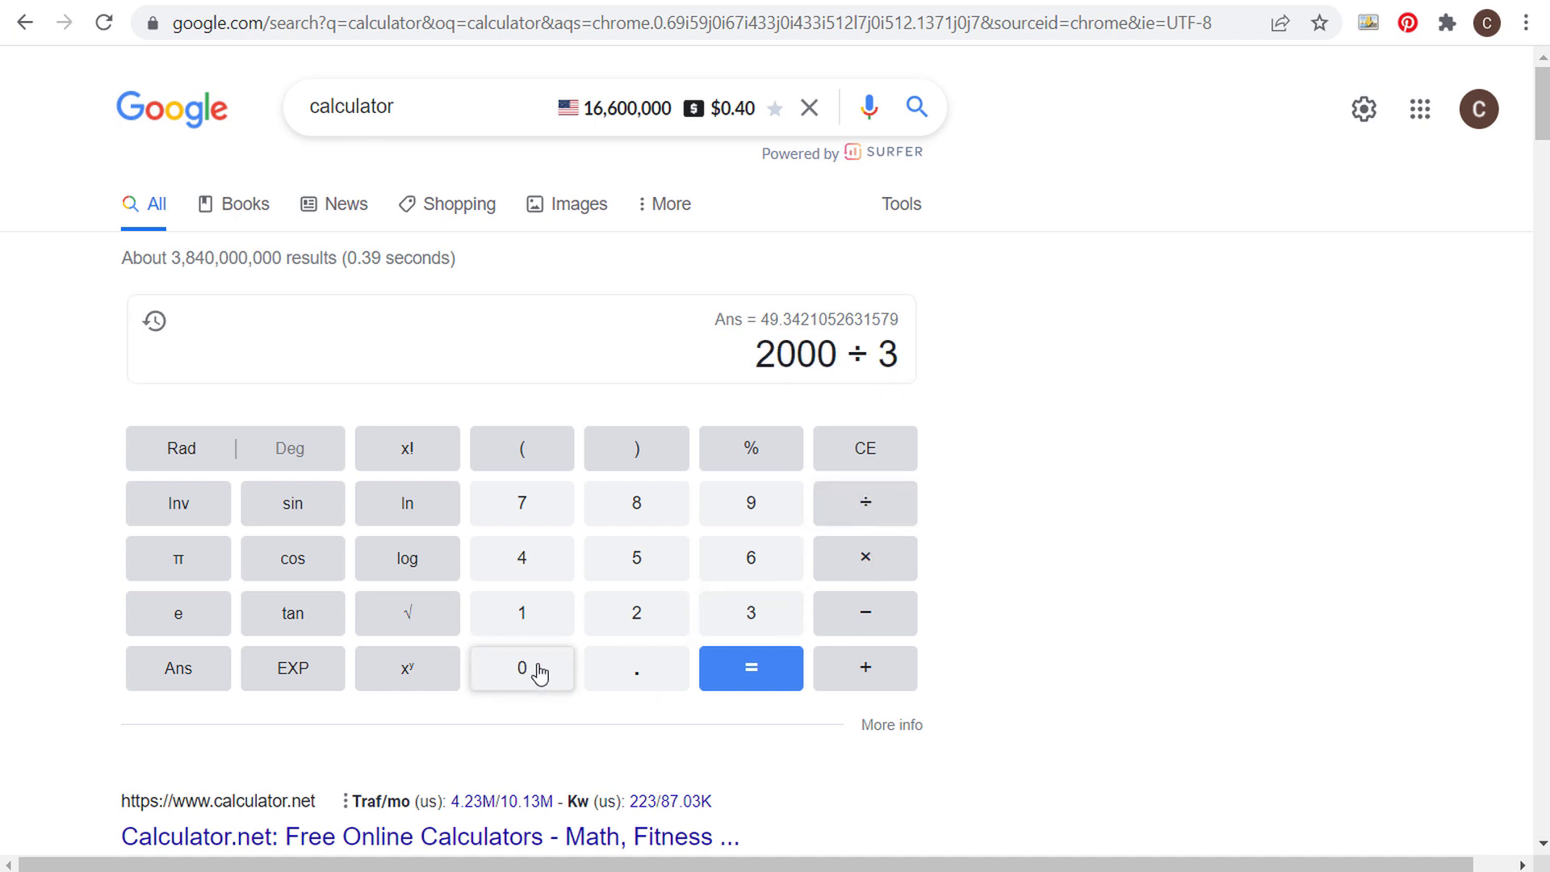
pyautogui.click(536, 675)
pyautogui.click(636, 668)
pyautogui.click(552, 580)
pyautogui.click(753, 683)
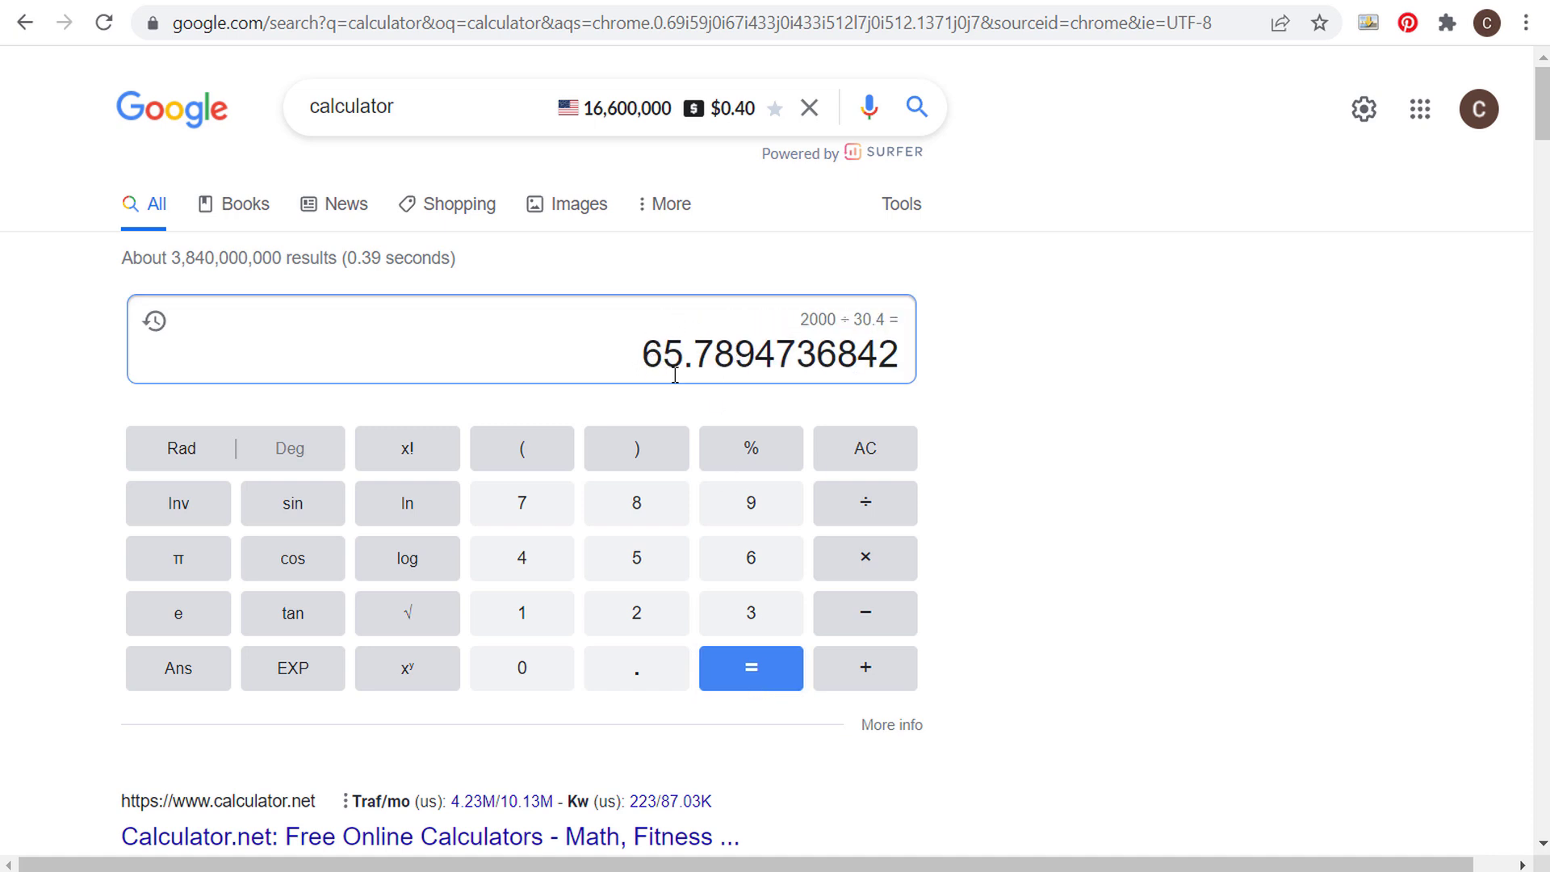
# Step: Clear the calculator and multiply 25 by 30.4 to get the monthly spend for a $25 daily budget
pyautogui.click(873, 462)
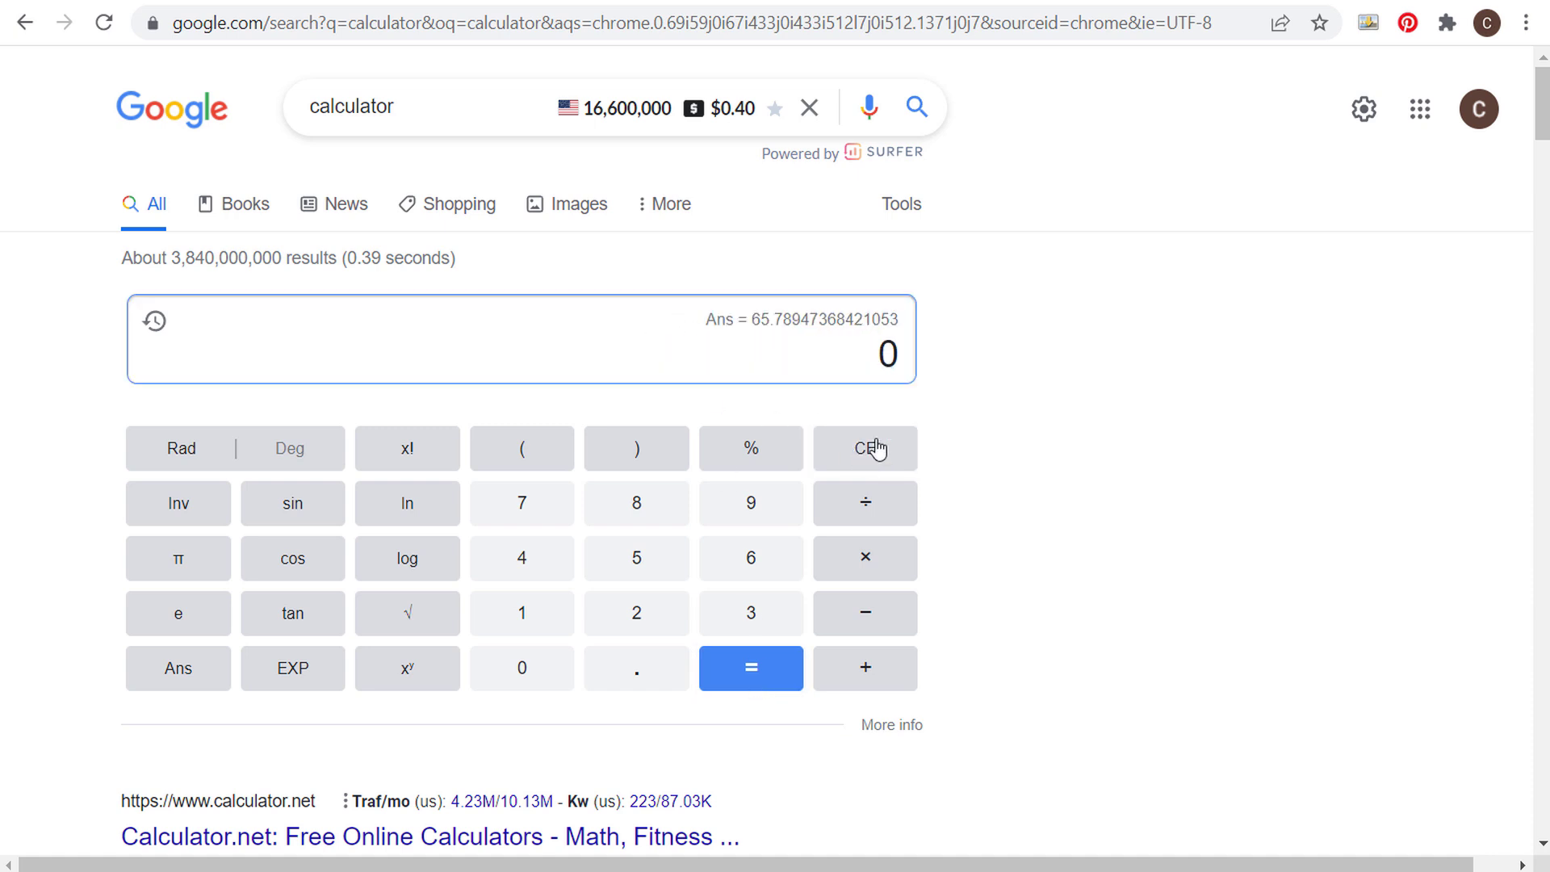
pyautogui.click(636, 615)
pyautogui.click(648, 550)
pyautogui.click(887, 571)
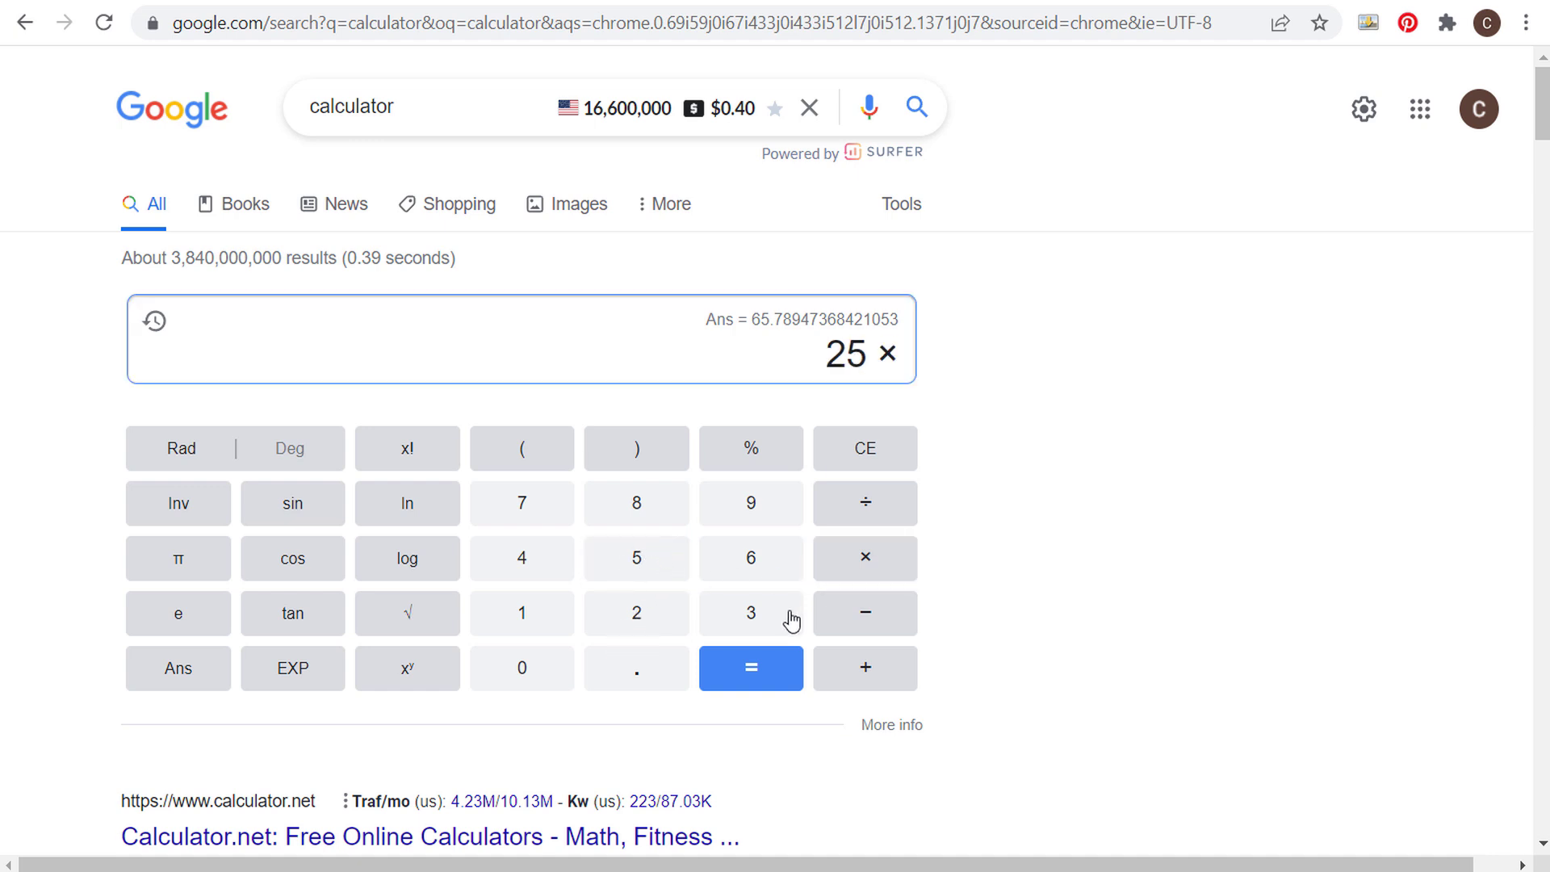
pyautogui.click(789, 619)
pyautogui.click(547, 692)
pyautogui.click(637, 668)
pyautogui.click(536, 558)
pyautogui.click(759, 688)
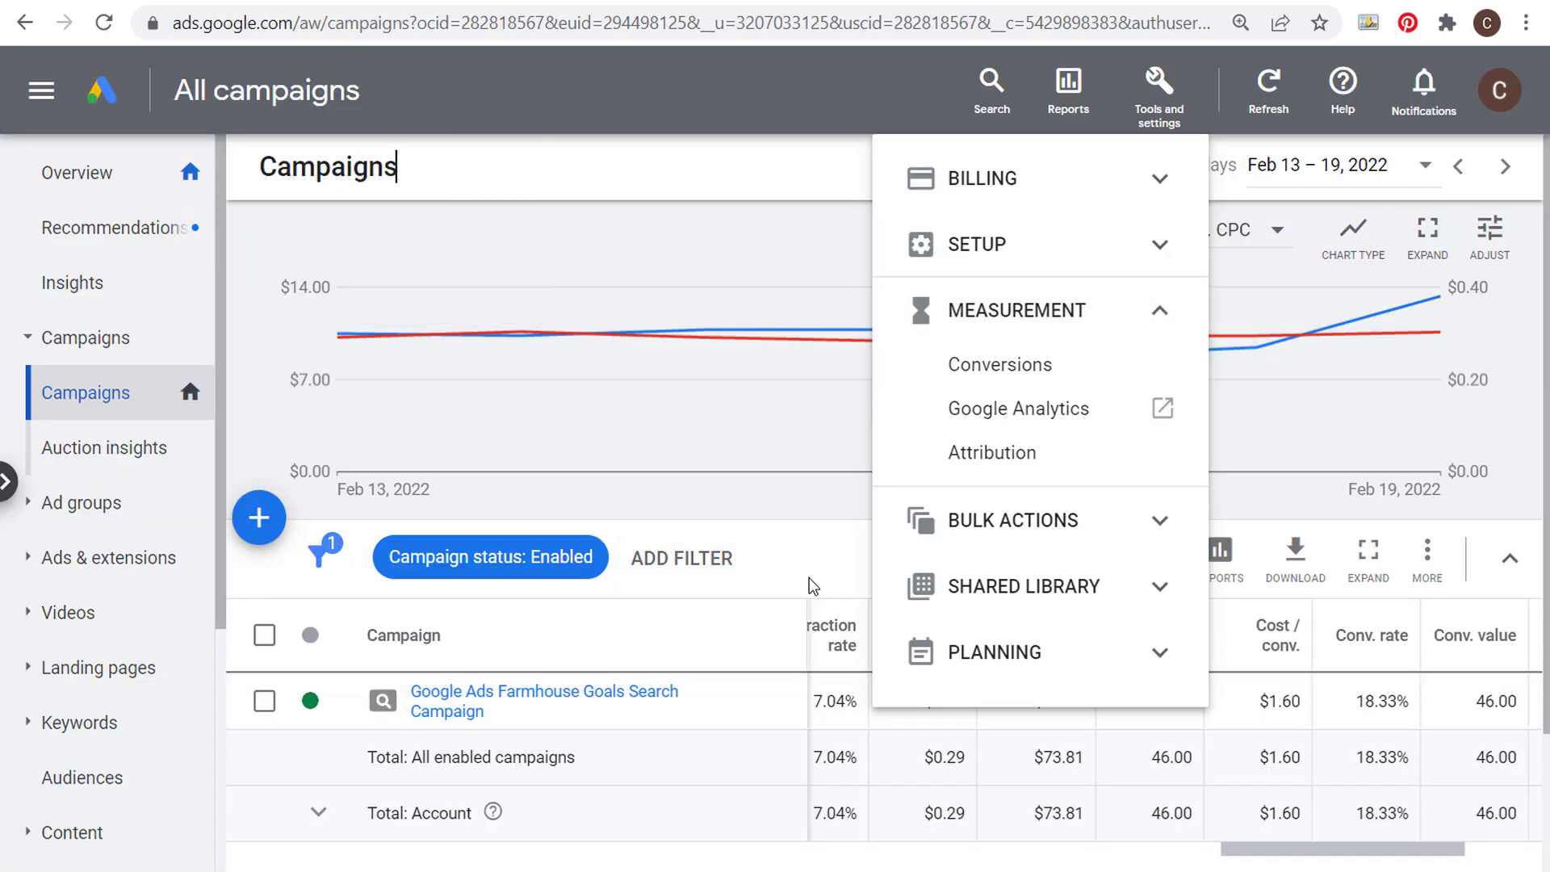
# Step: Return to the Google Ads campaigns table and compare the campaign's daily budget with the daily costs on the chart
pyautogui.click(810, 580)
pyautogui.moveTo(1224, 849); pyautogui.dragTo(833, 839)
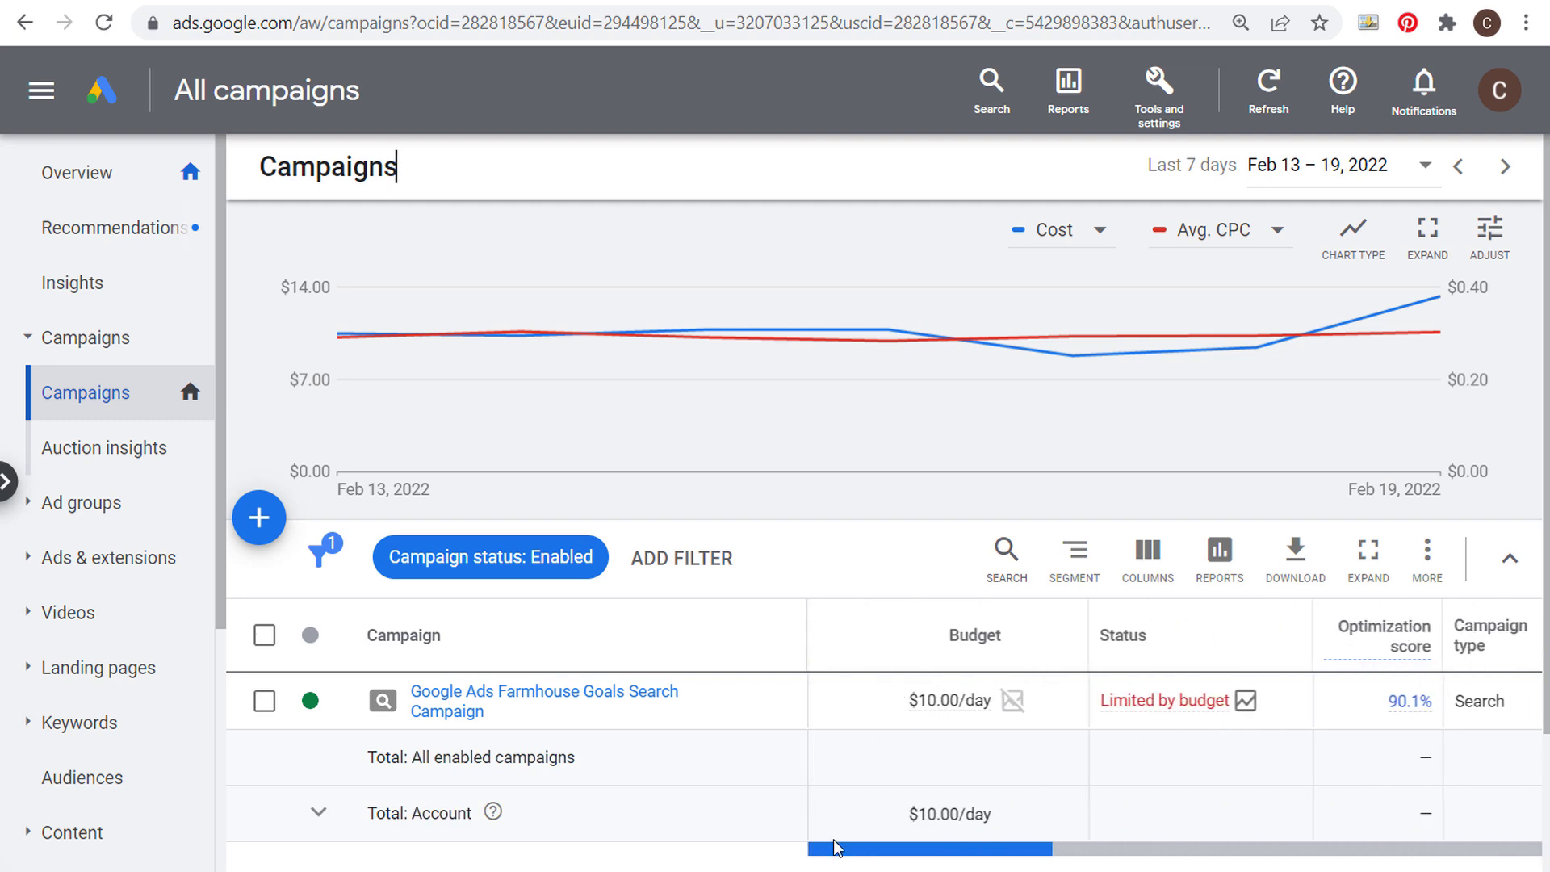
pyautogui.moveTo(959, 710)
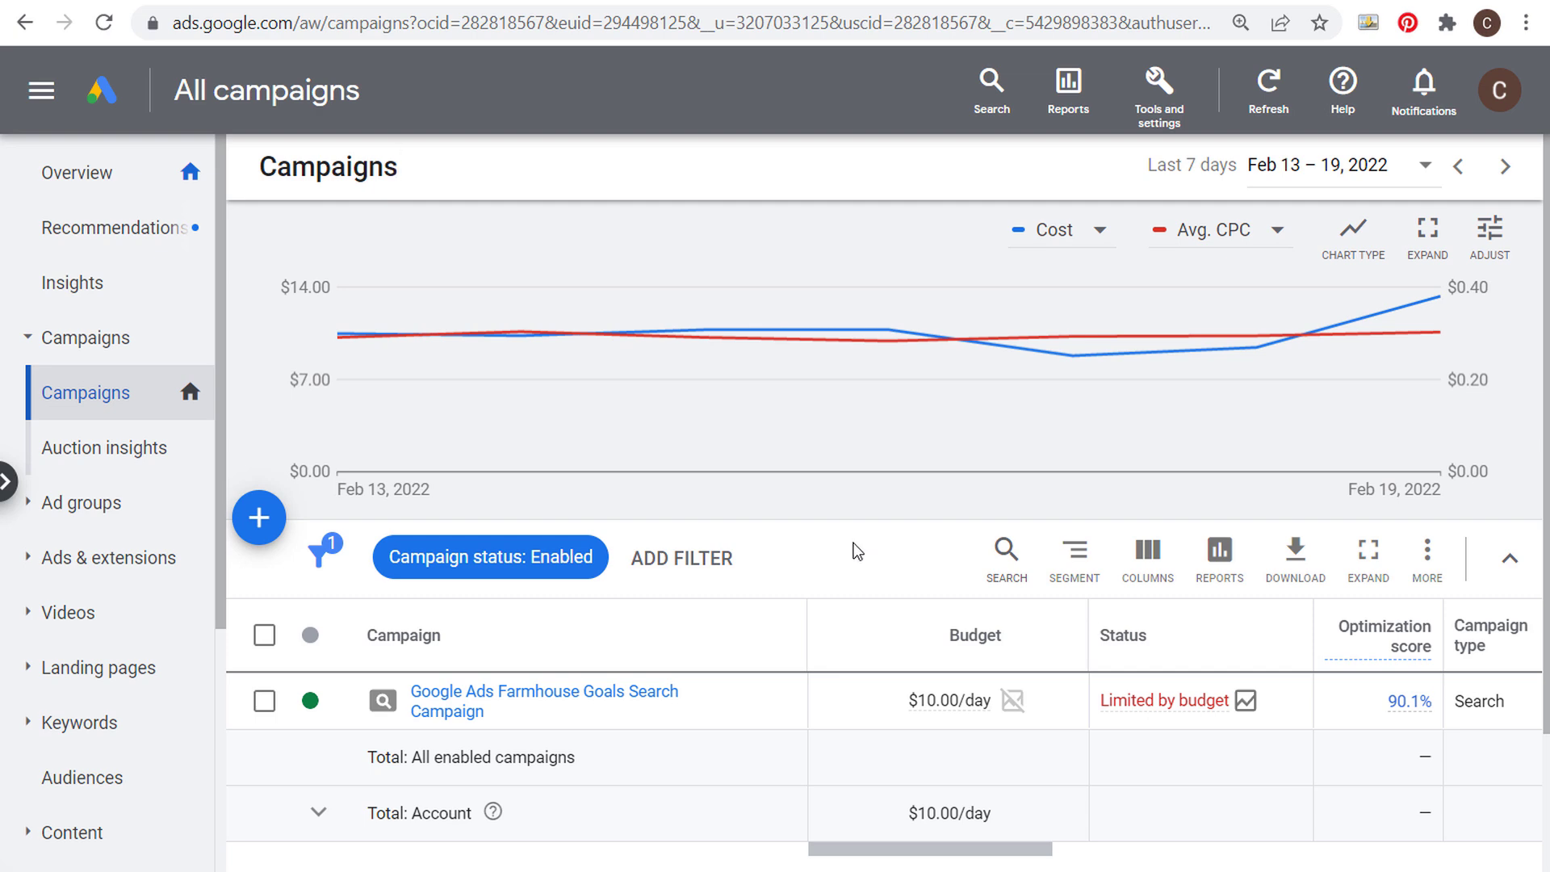
pyautogui.moveTo(934, 365)
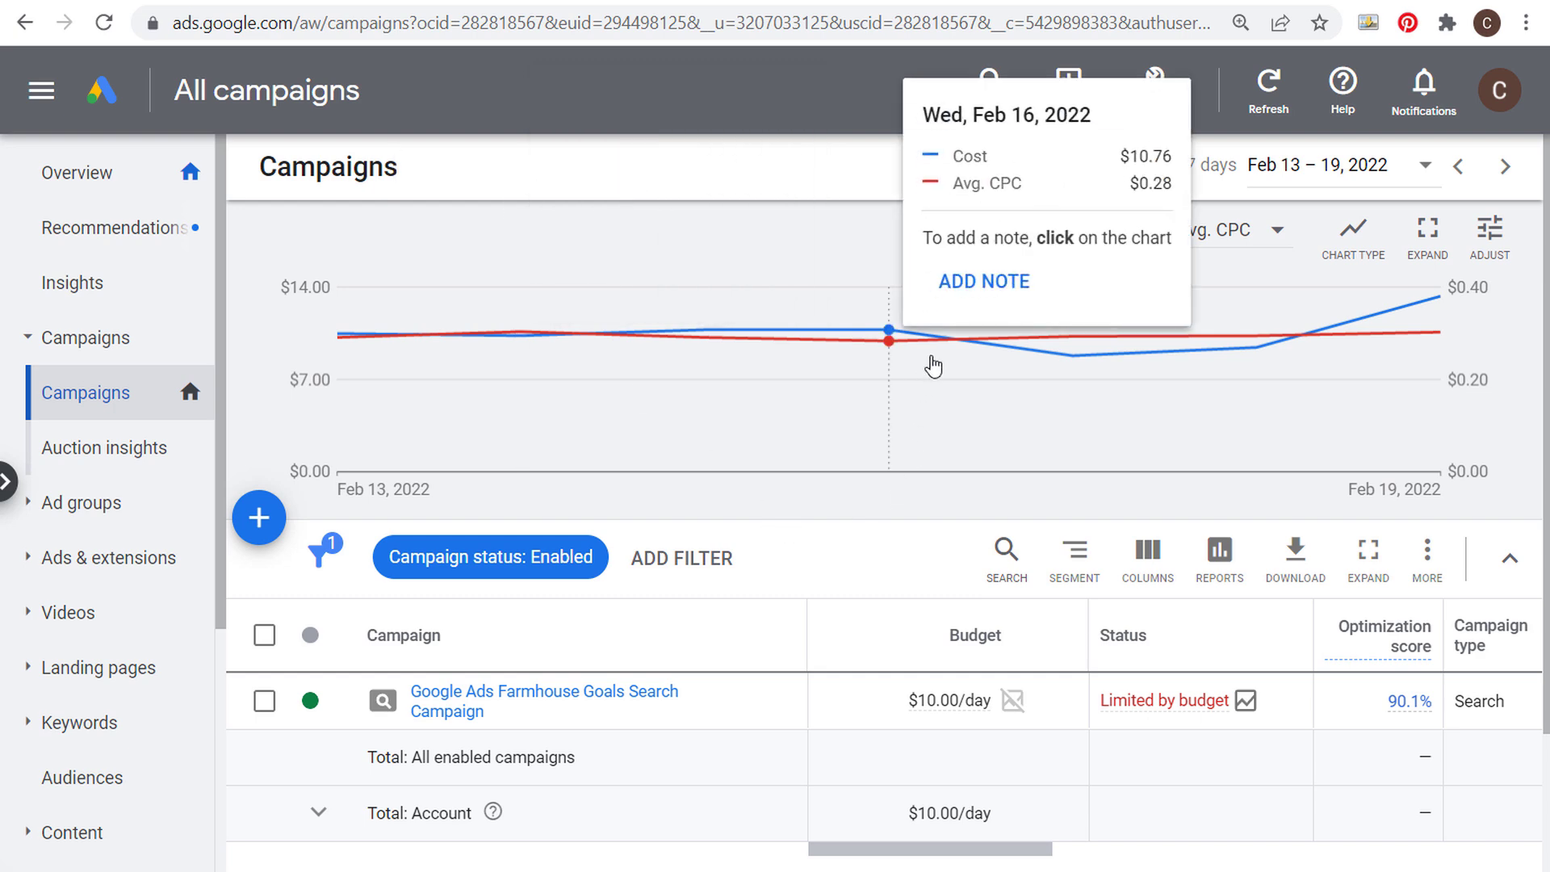
pyautogui.moveTo(1041, 360)
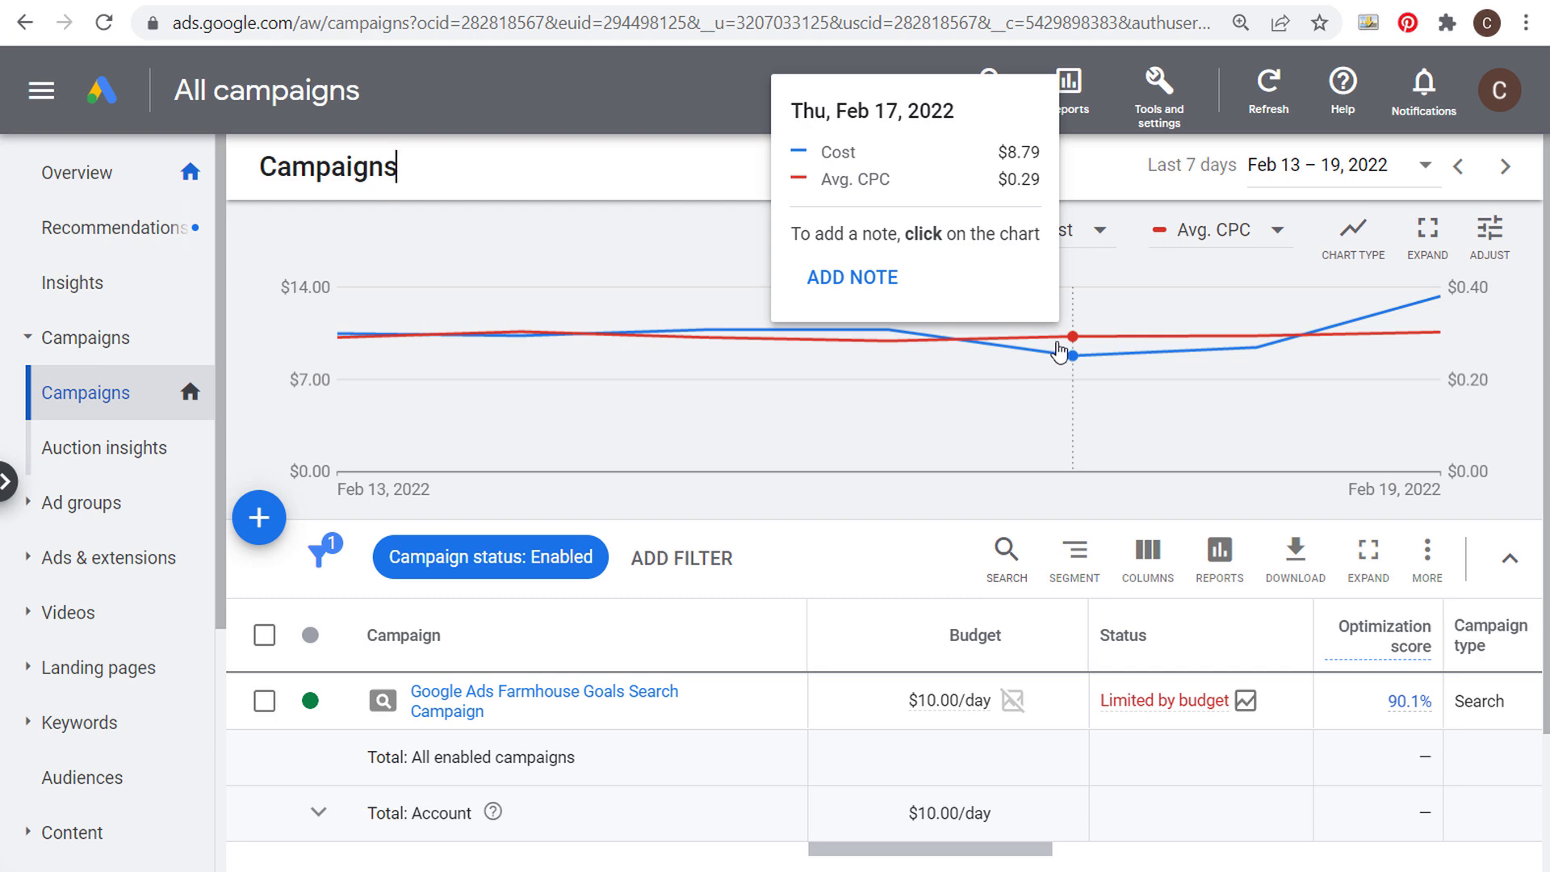
pyautogui.moveTo(1434, 329)
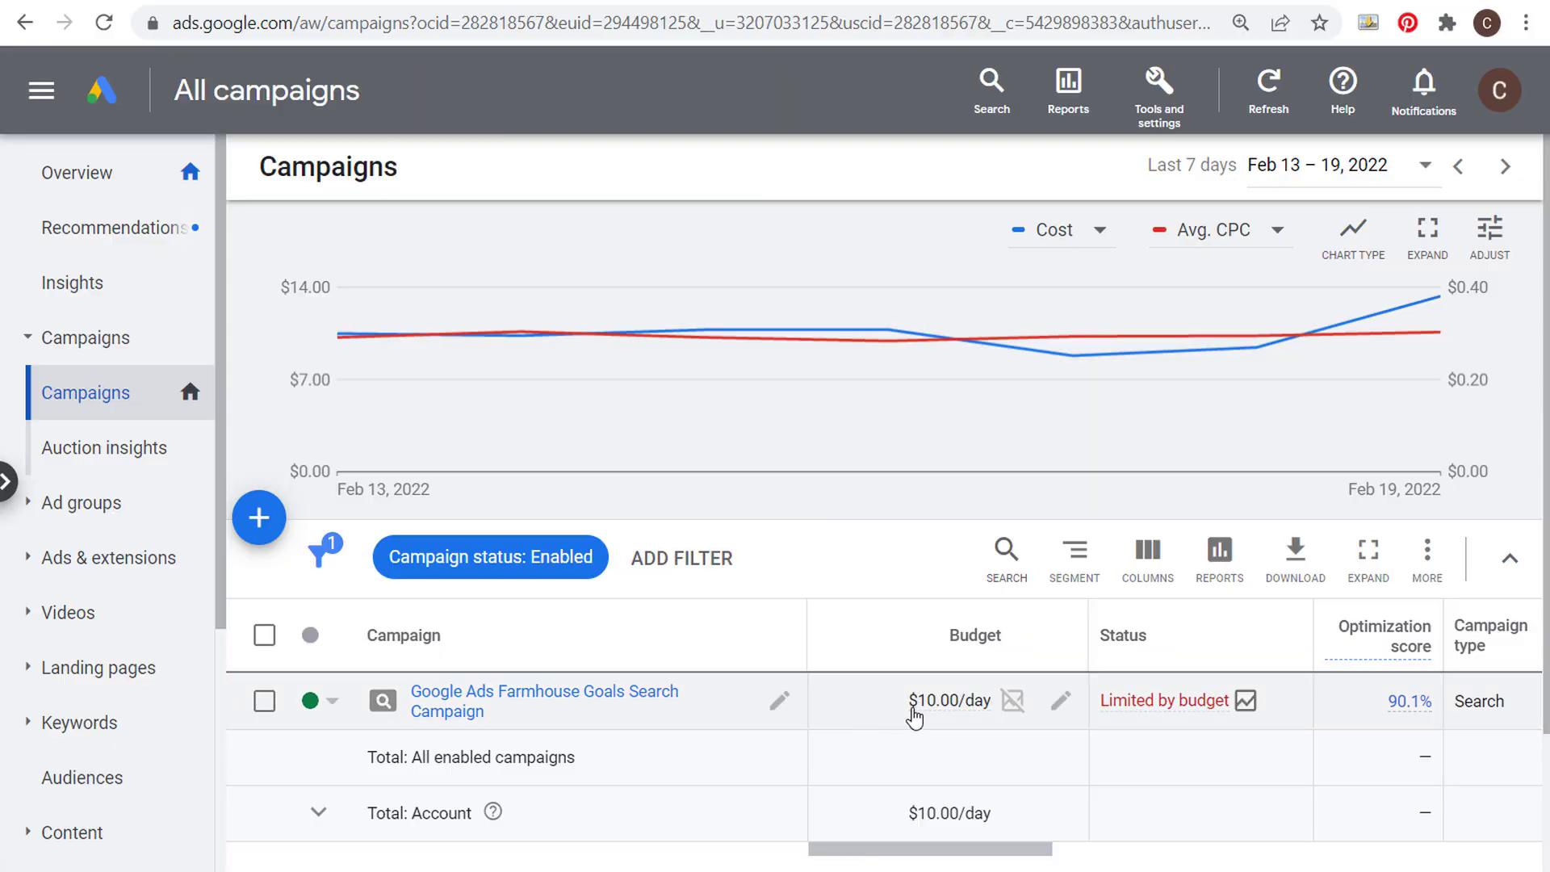
pyautogui.moveTo(948, 710)
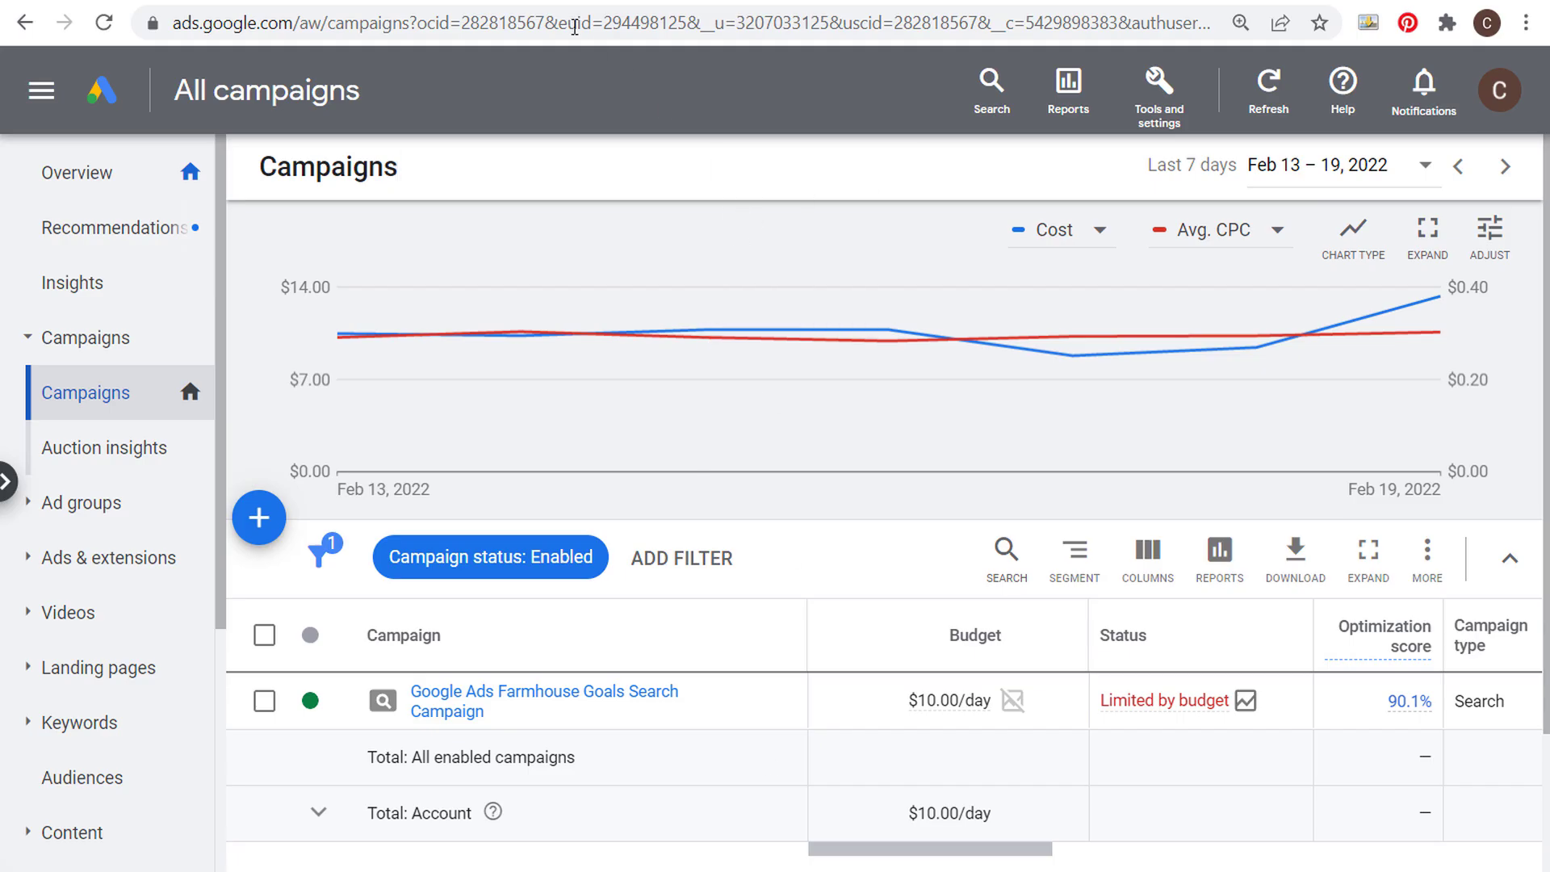
# Step: Open Keyword Planner and start a Get search volume and forecasts request
pyautogui.click(1160, 85)
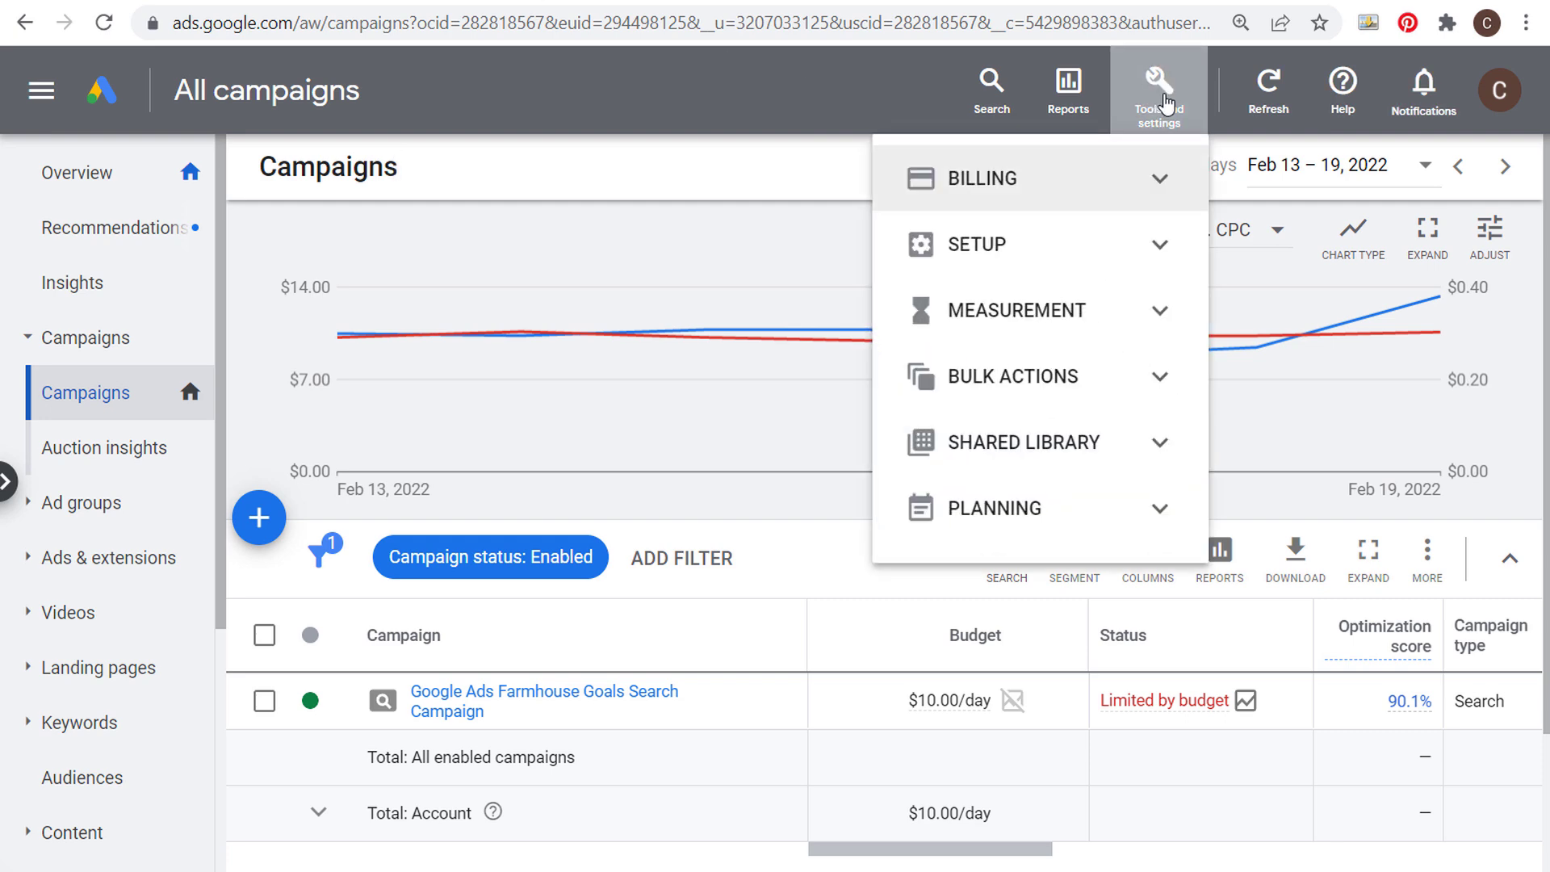
pyautogui.click(1156, 521)
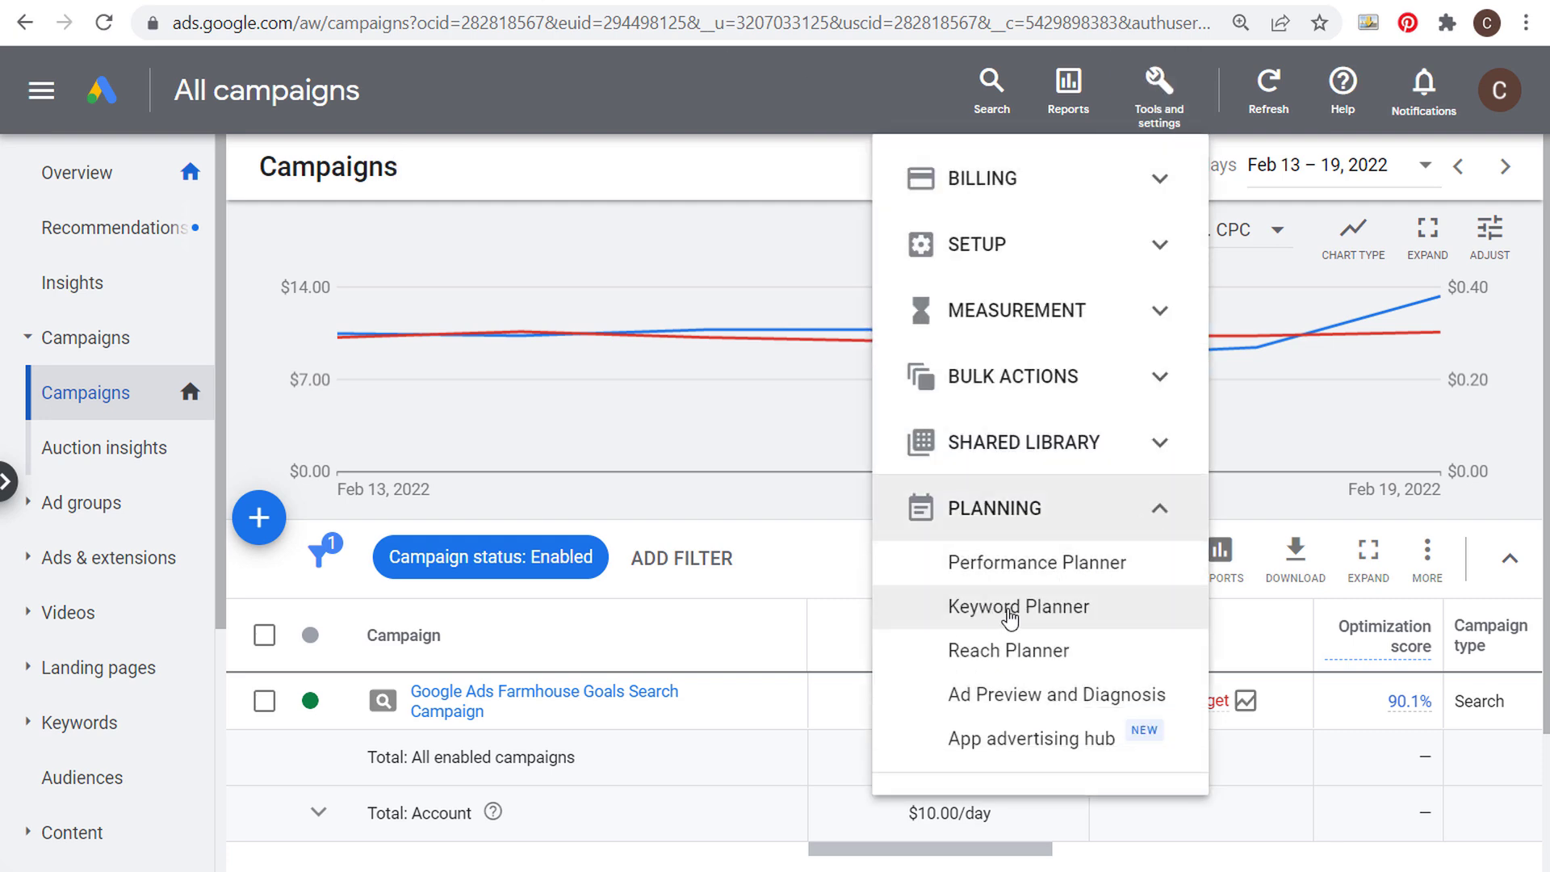
pyautogui.click(1019, 607)
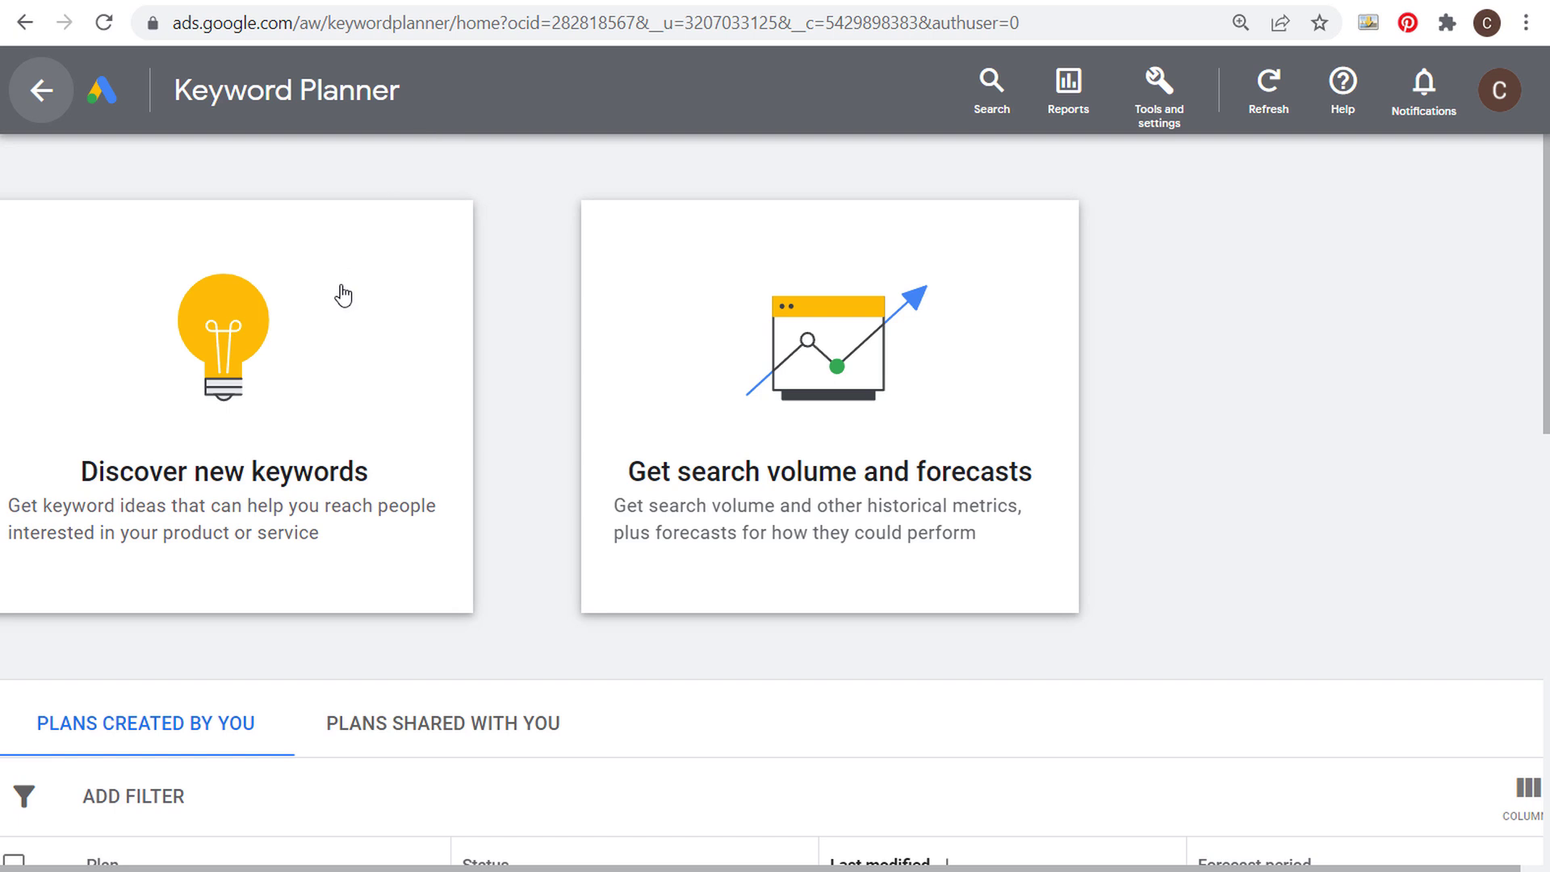
pyautogui.click(887, 396)
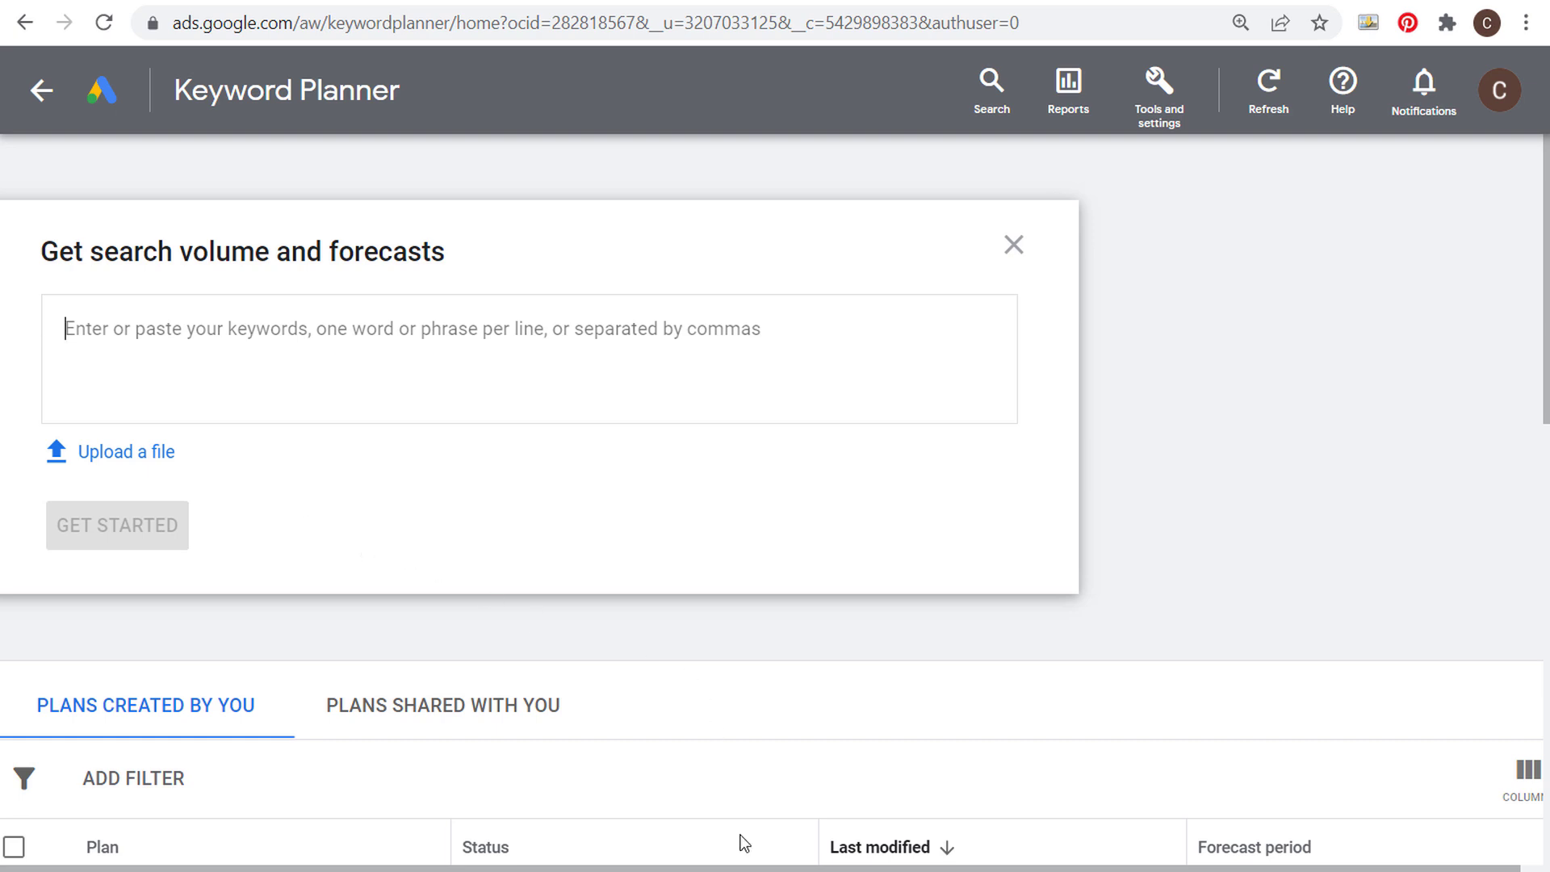
# Step: Switch to the Excel workbook and copy the selected farmhouse topics in column A of the Keyword Research sheet
pyautogui.hotkey('alt', 'Tab')
pyautogui.scroll(4, 265, 406)
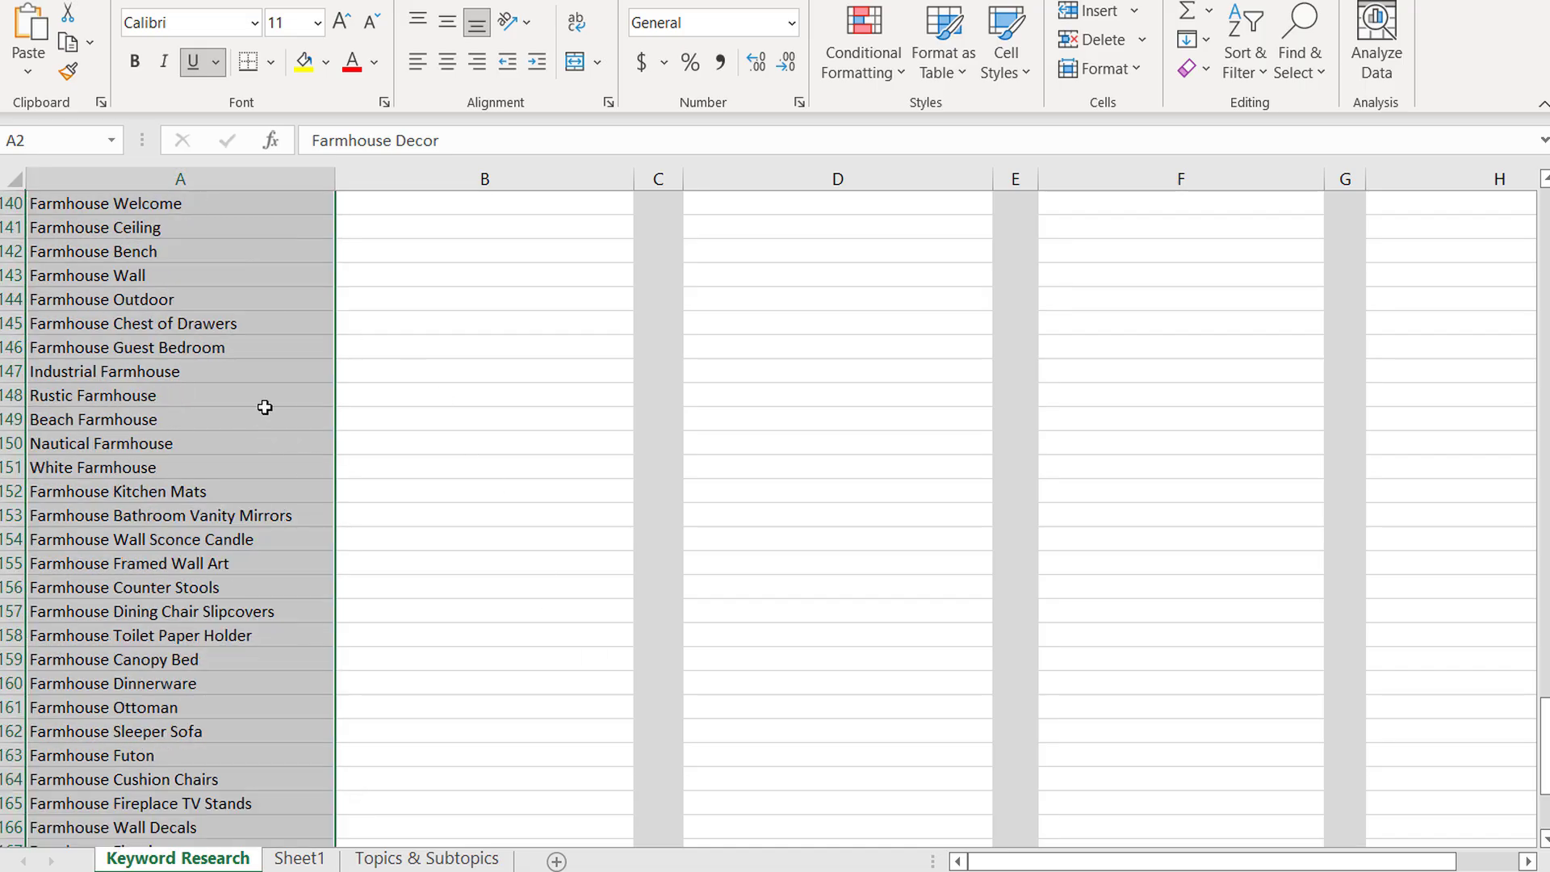
pyautogui.scroll(20, 264, 407)
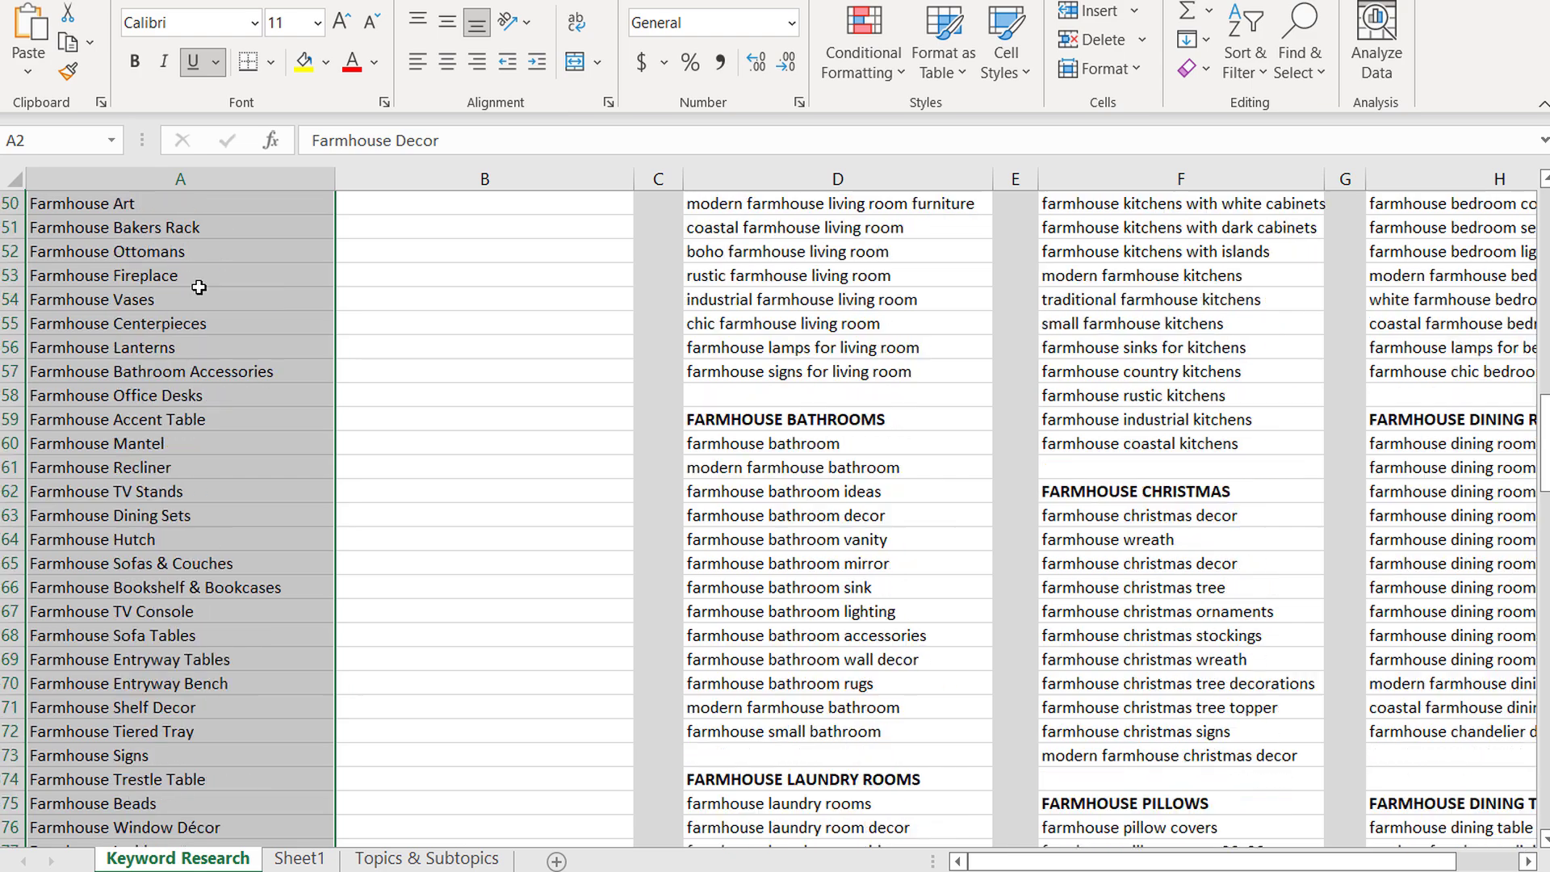
pyautogui.scroll(16, 199, 287)
pyautogui.hotkey('ctrl', 'c')
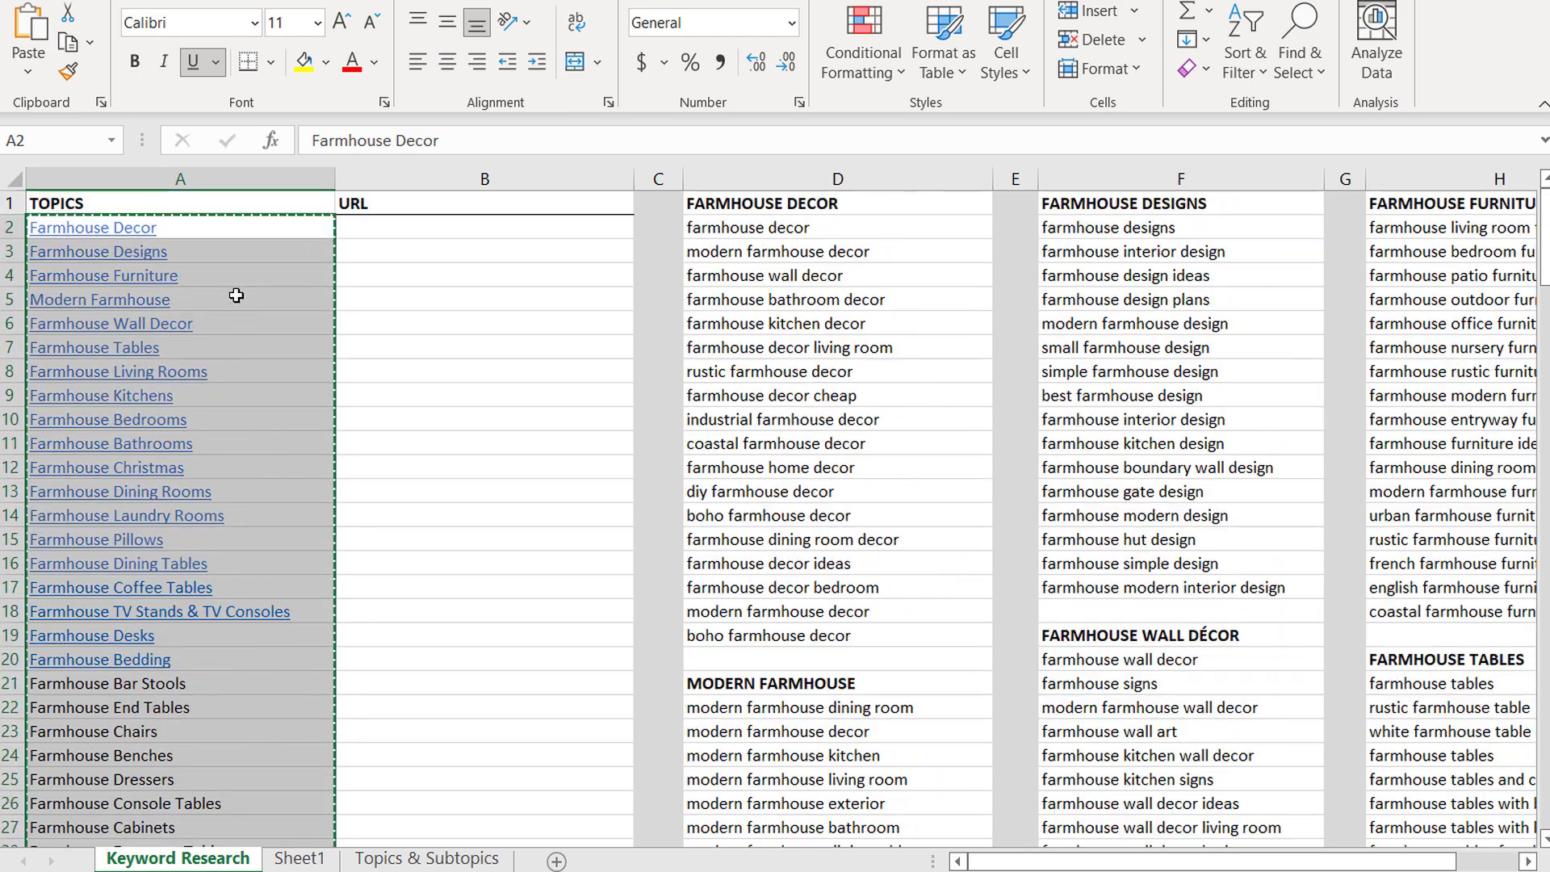
# Step: Switch back to Keyword Planner, submit the copied topics as keywords, and view their search volumes and top-of-page bid ranges
pyautogui.hotkey('alt', 'Tab')
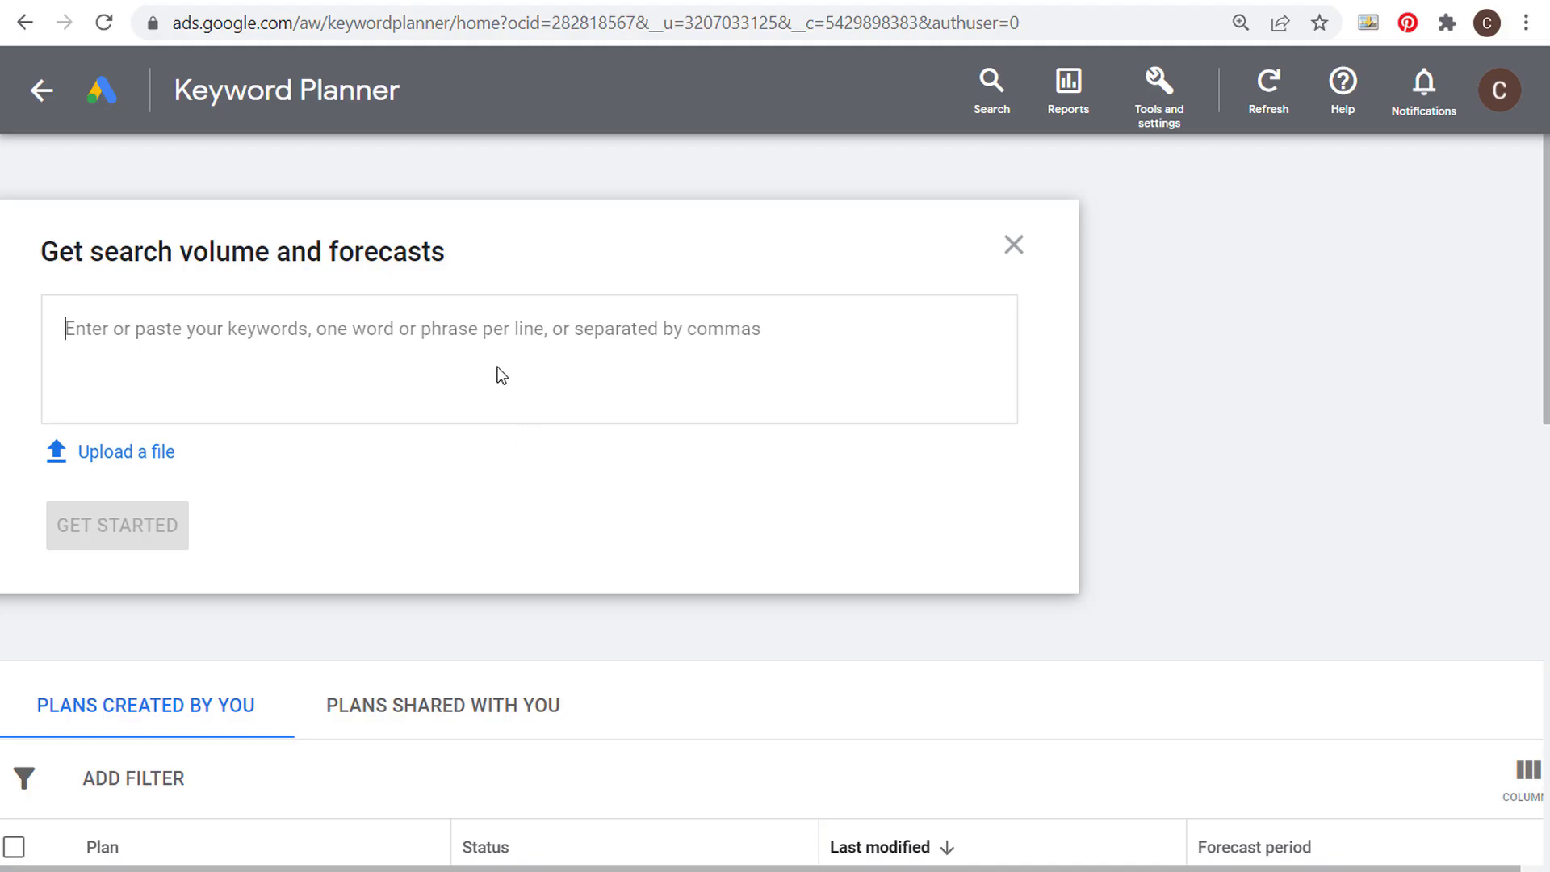
pyautogui.hotkey('ctrl', 'v')
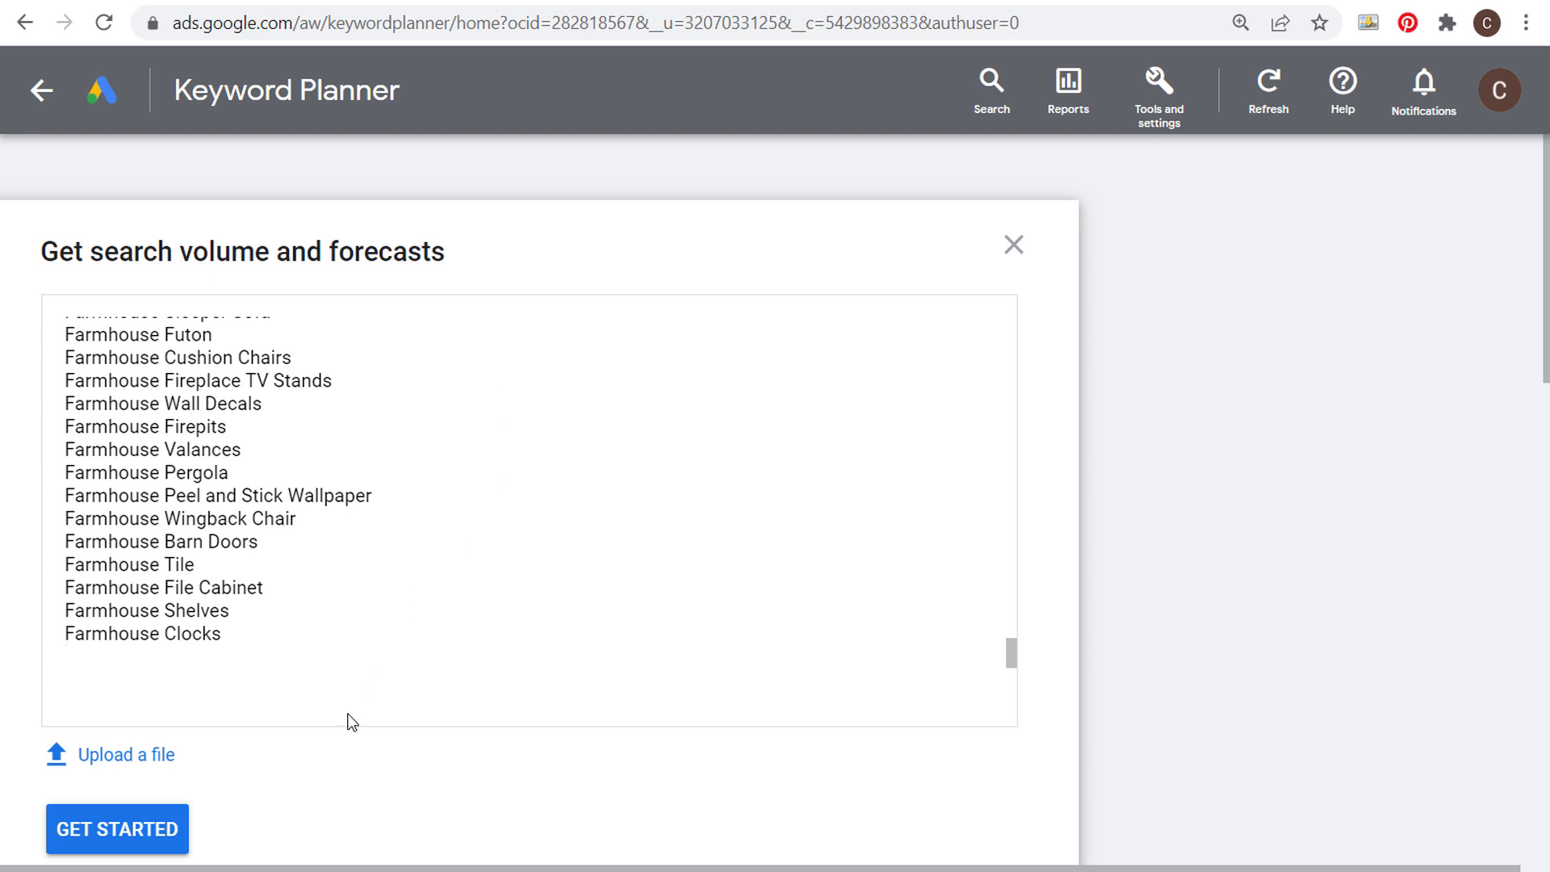
pyautogui.click(162, 827)
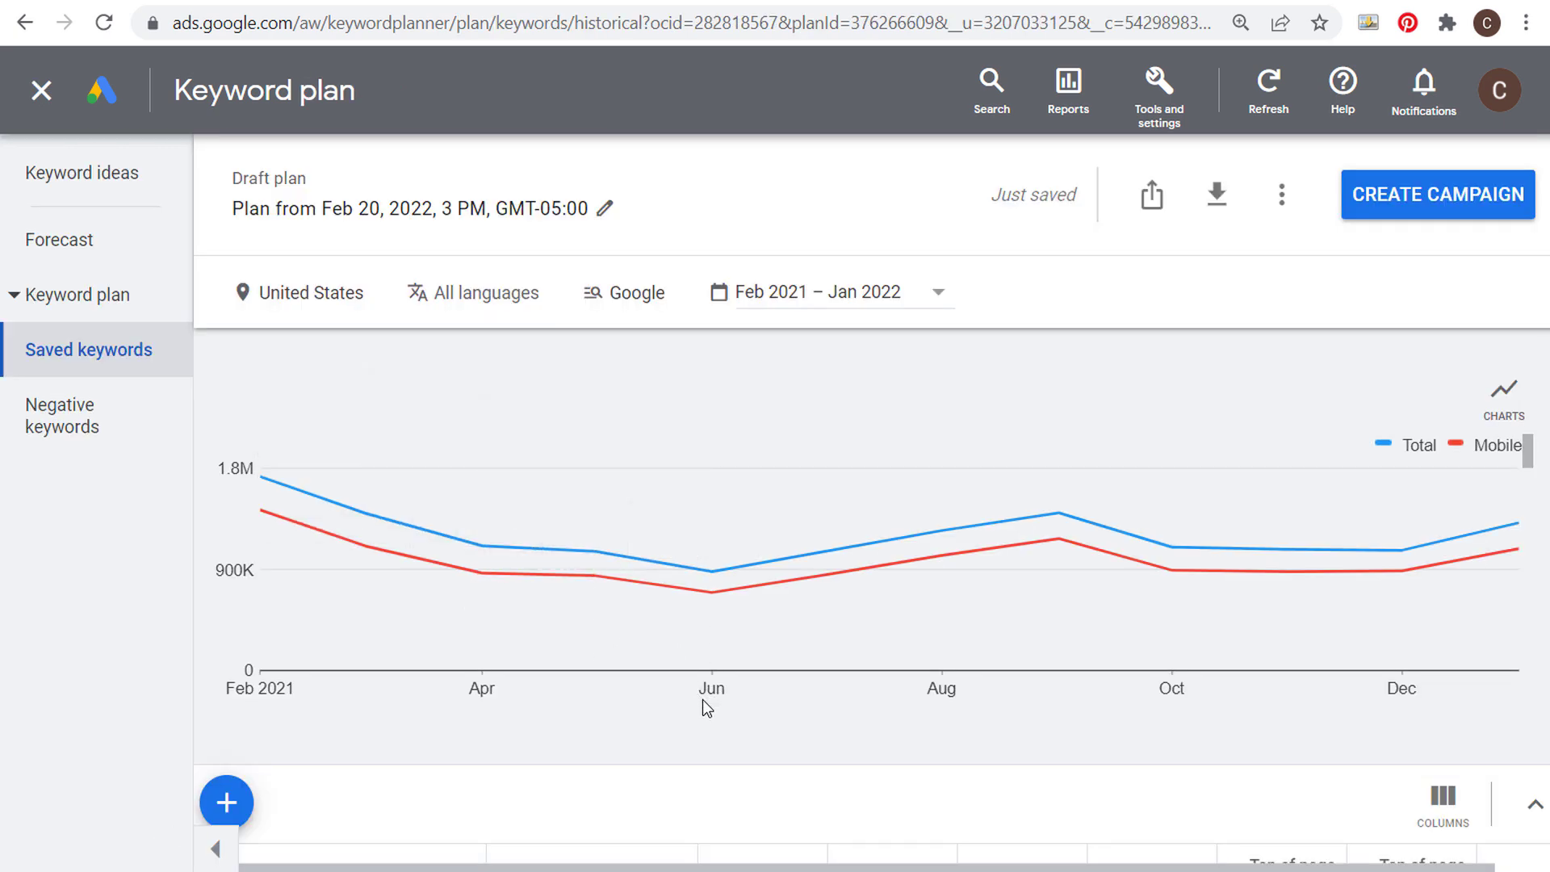
pyautogui.scroll(-6, 701, 699)
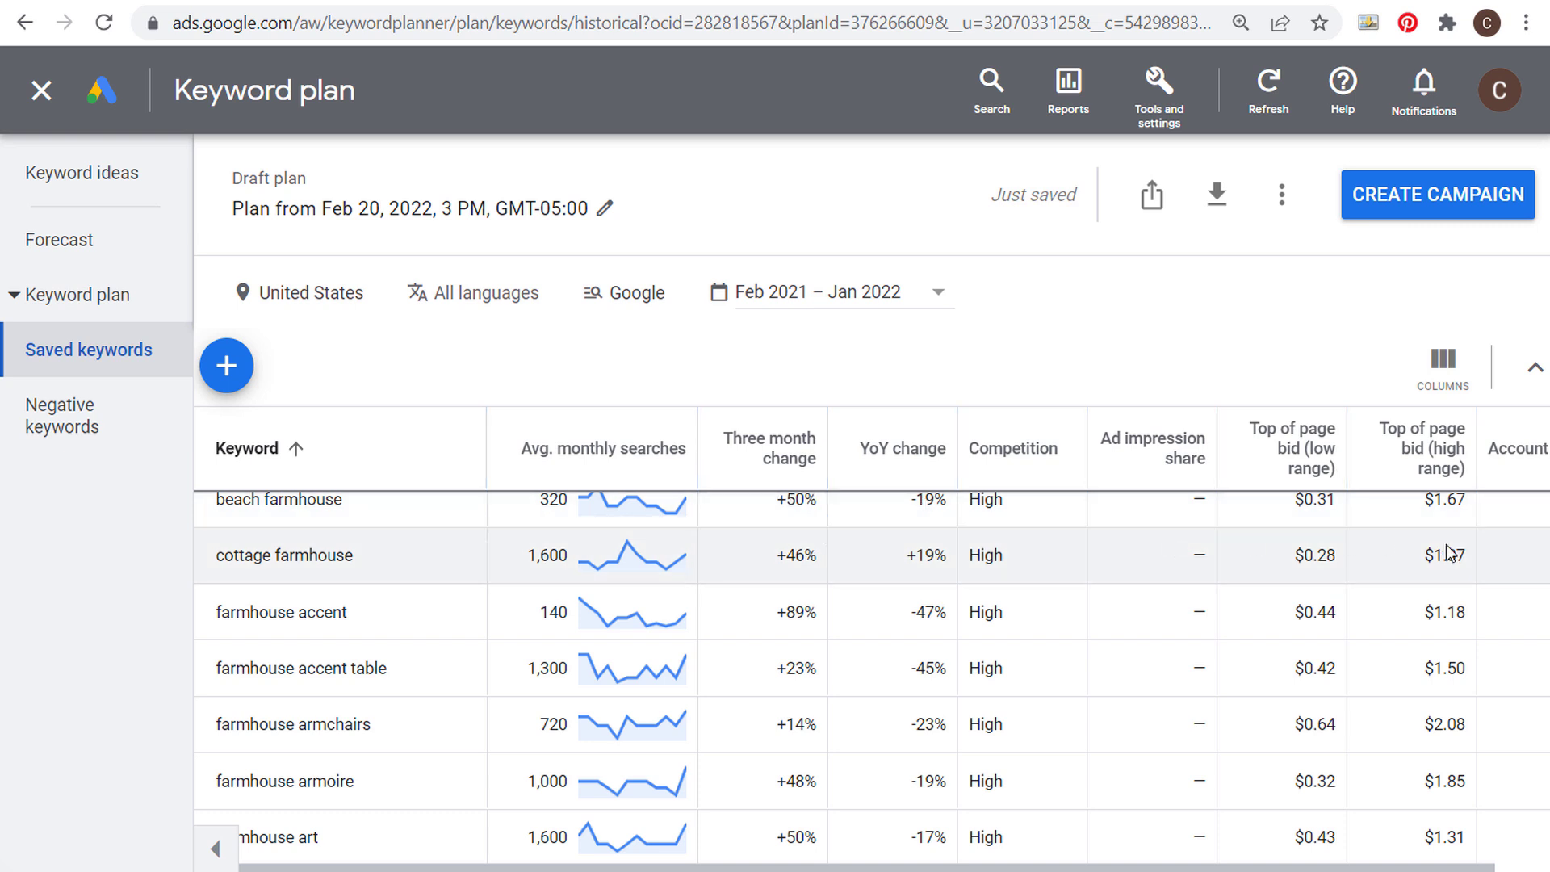
# Step: Open the keyword plan's forecast and examine its estimated conversion value, ROAS and cost
pyautogui.click(93, 240)
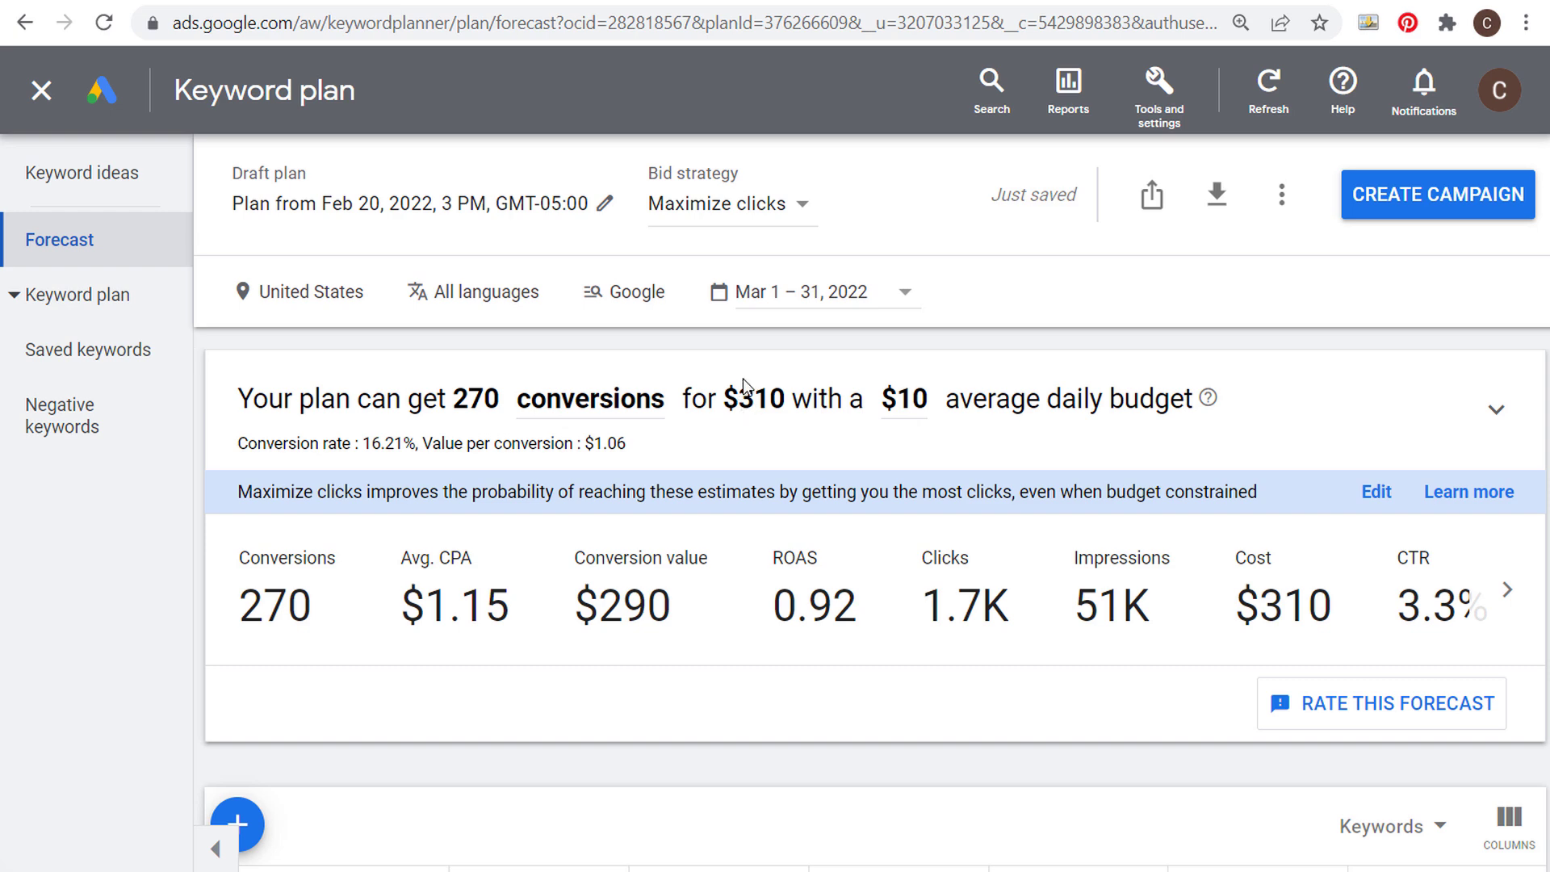
pyautogui.moveTo(675, 612); pyautogui.dragTo(597, 610)
pyautogui.click(790, 624)
pyautogui.moveTo(1332, 611); pyautogui.dragTo(1257, 611)
pyautogui.click(1294, 610)
# Step: Show 500 rows in the forecast's keyword table, select all keywords and change their match type to phrase match
pyautogui.scroll(-4, 932, 627)
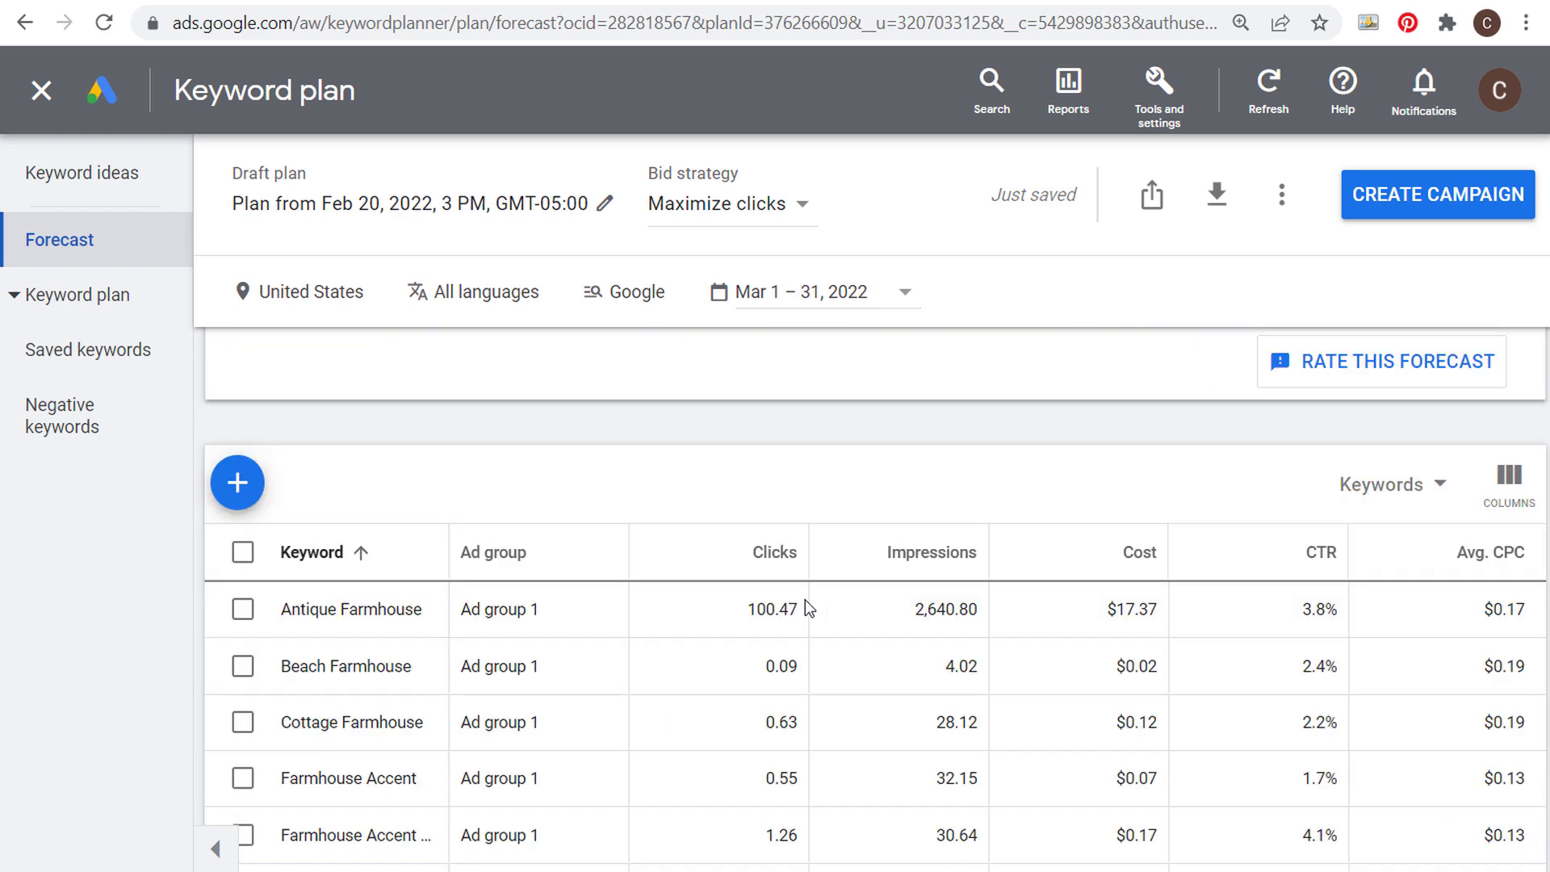
pyautogui.scroll(-4, 616, 564)
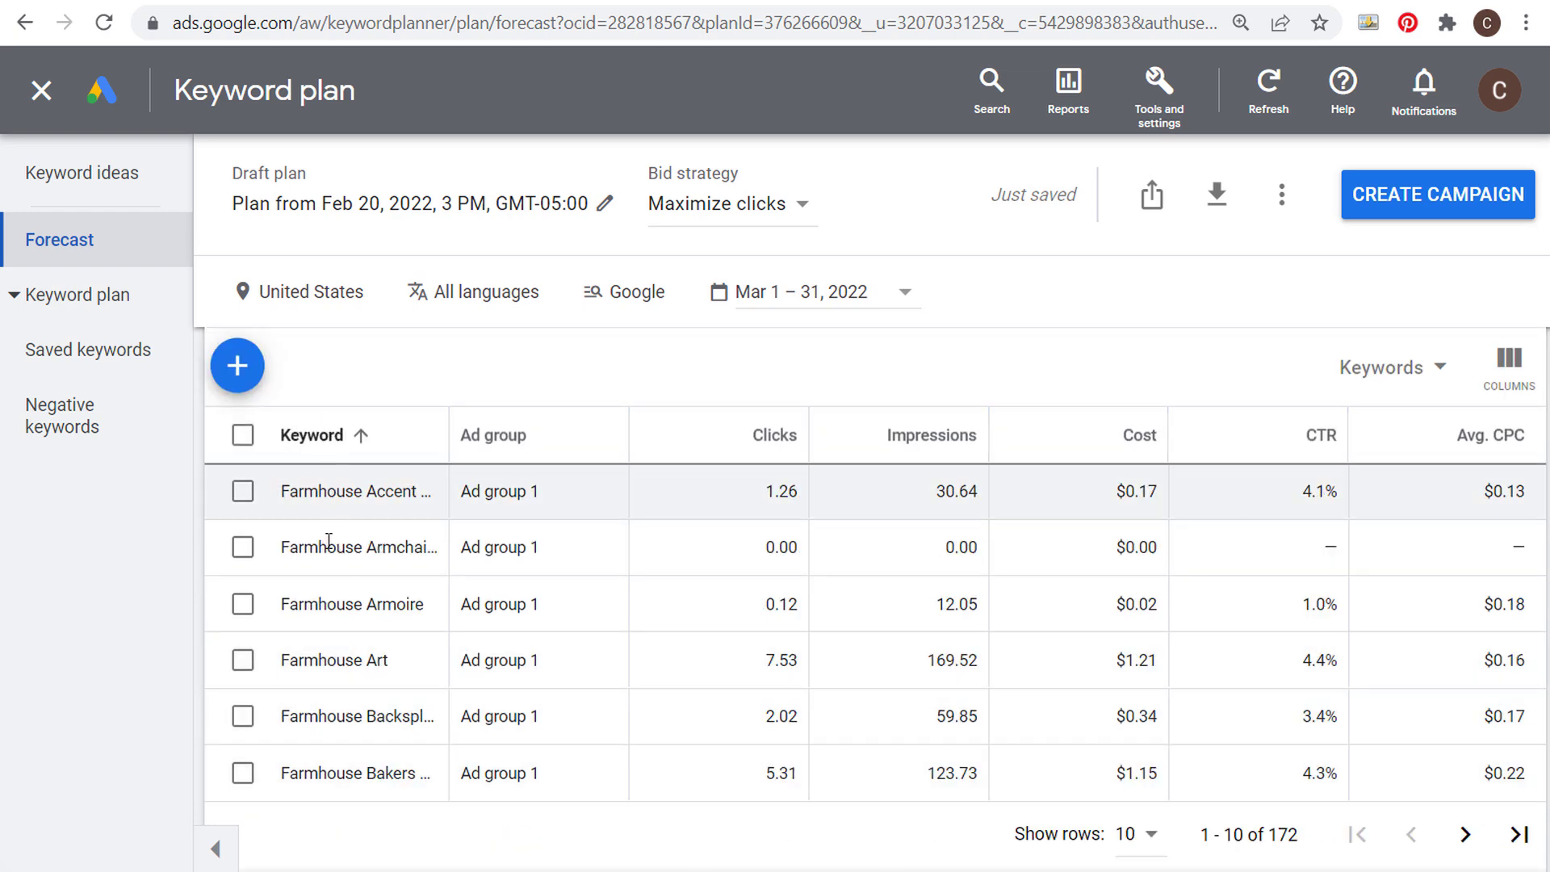
pyautogui.click(1145, 837)
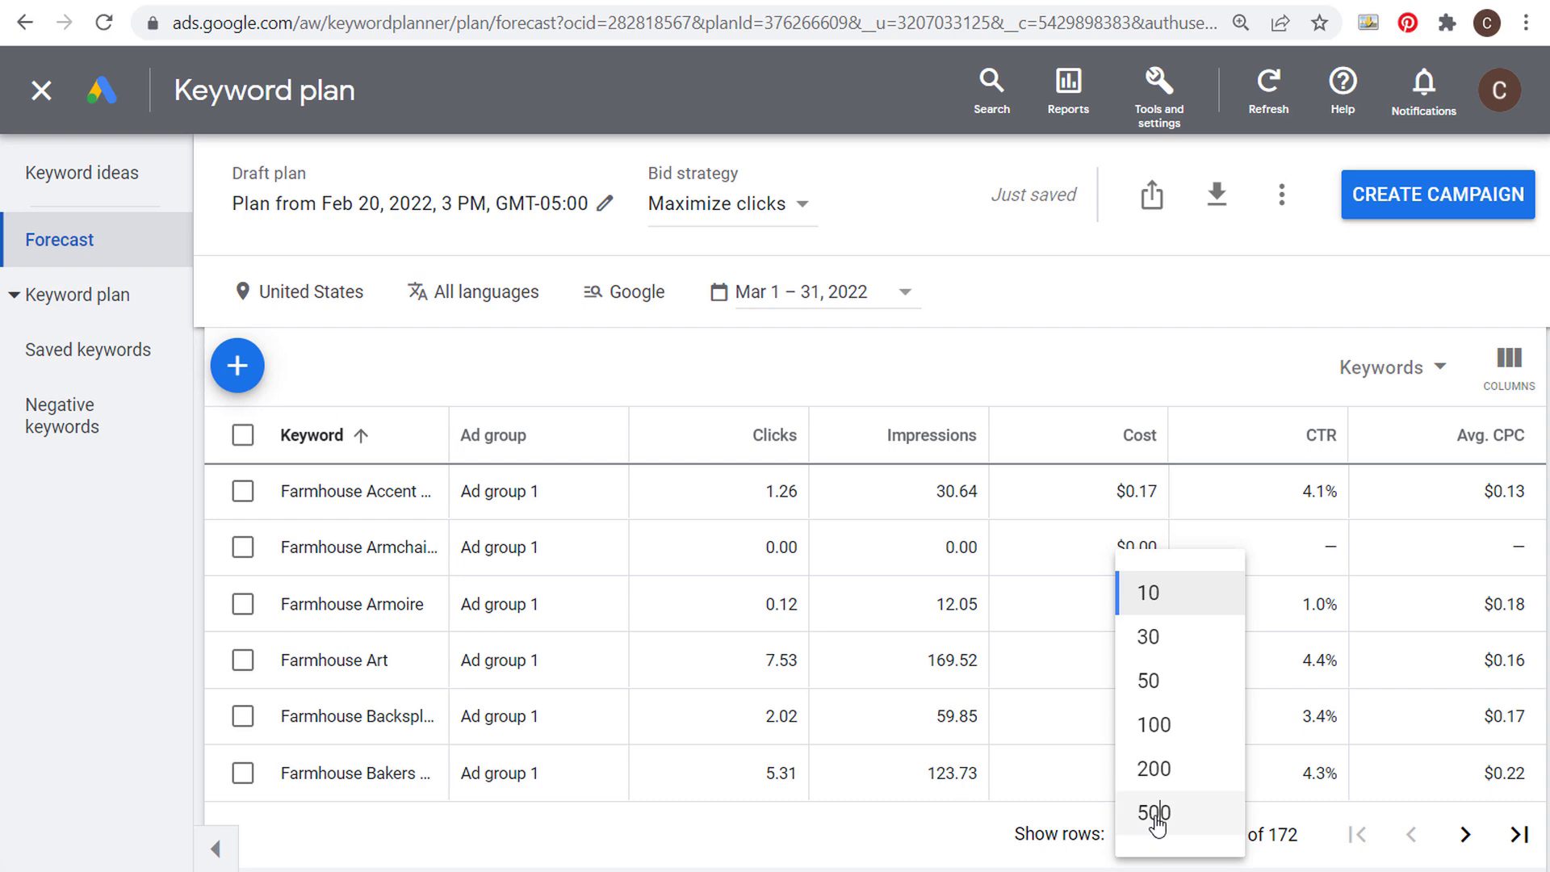
pyautogui.click(1152, 814)
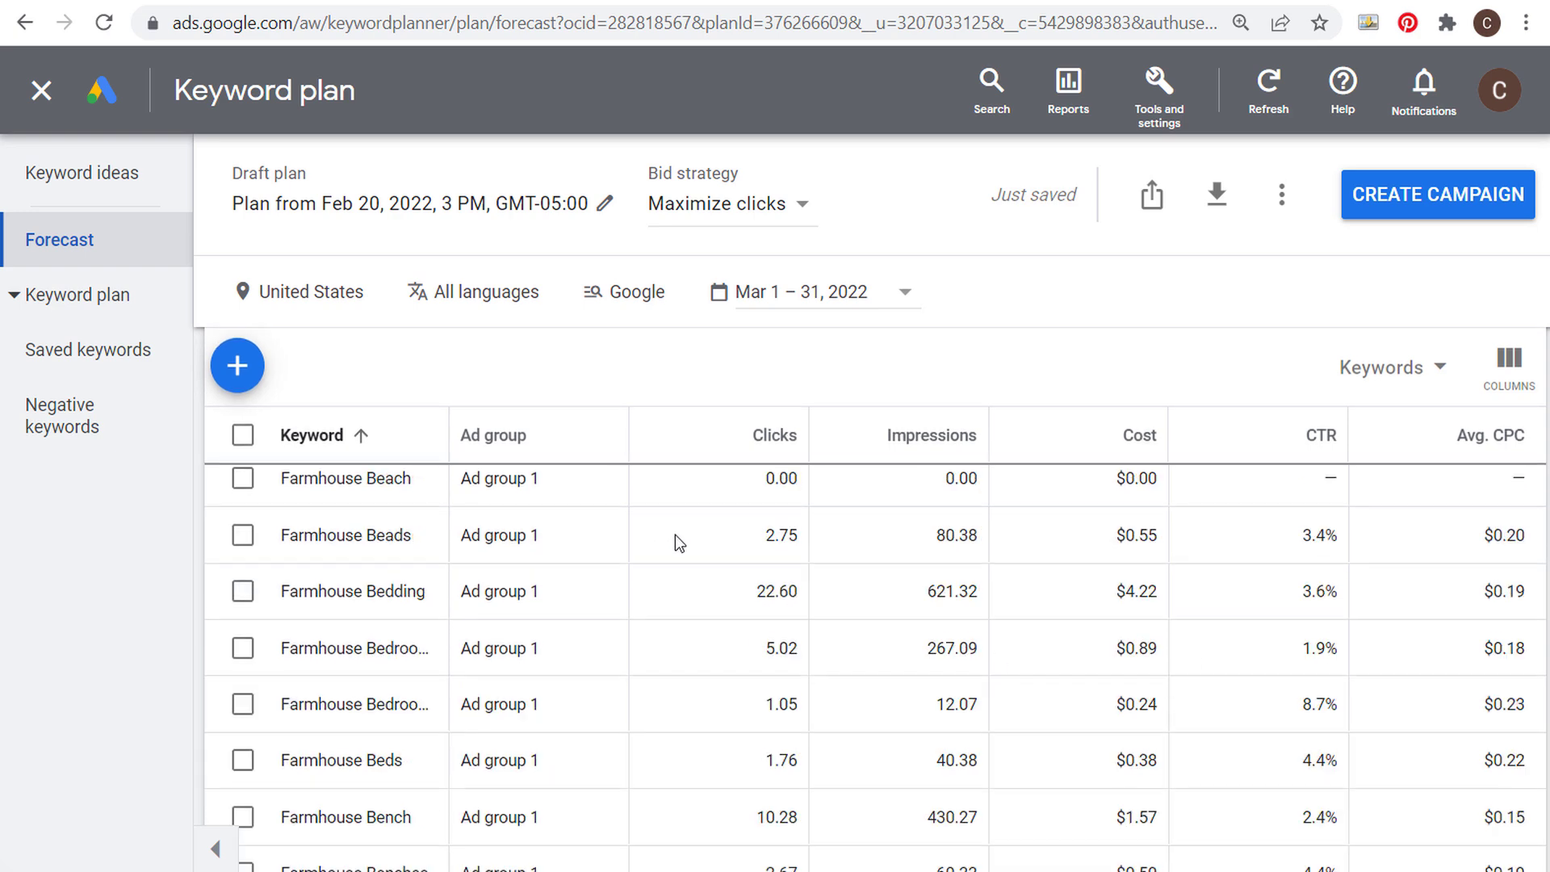
pyautogui.scroll(10, 662, 537)
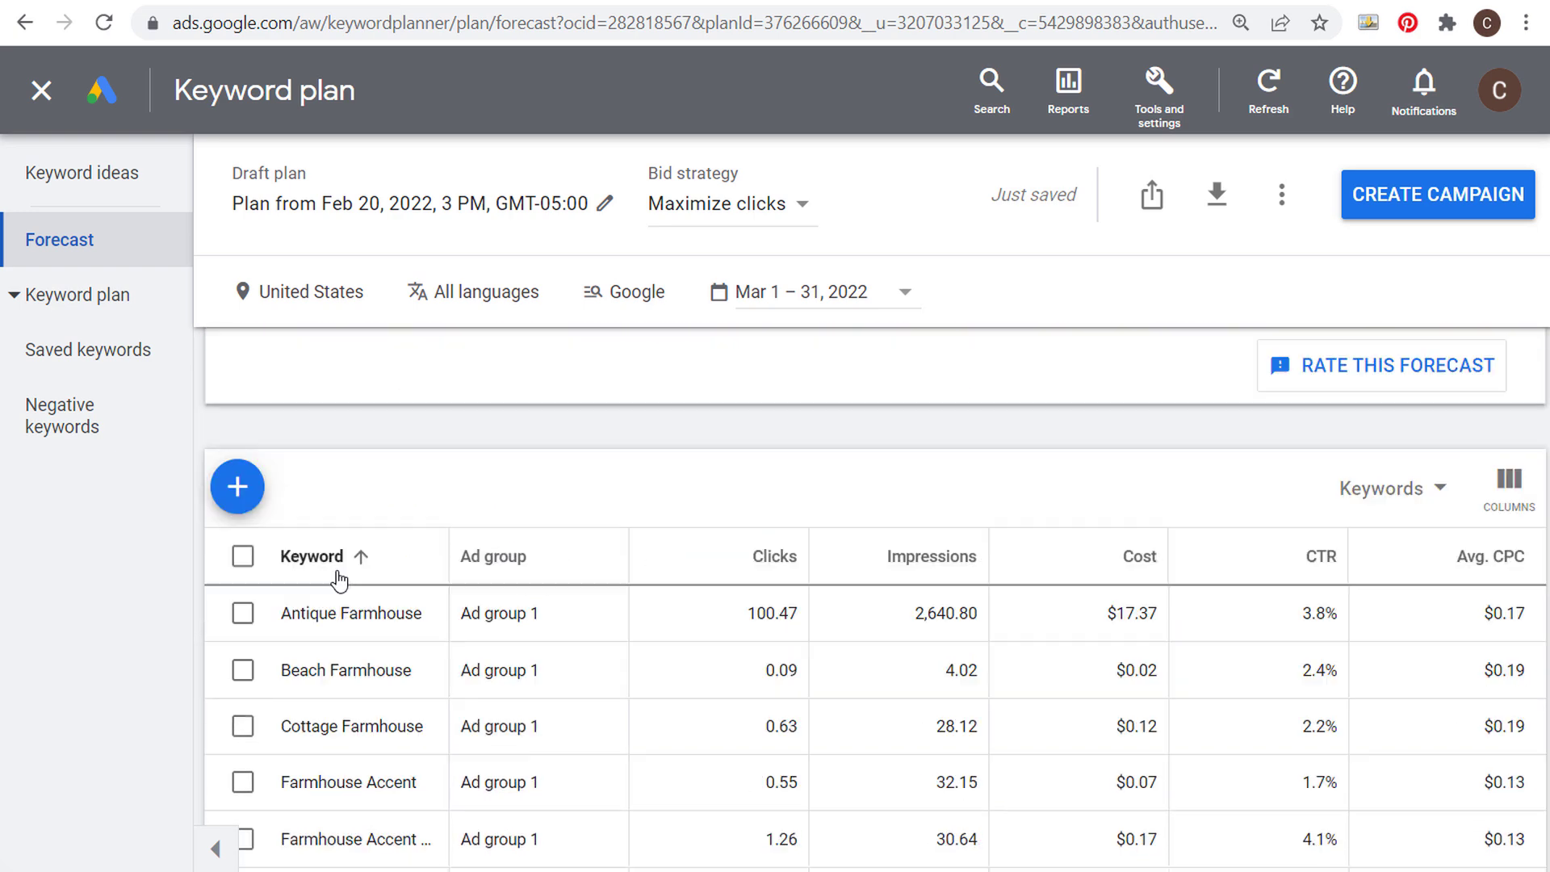
pyautogui.click(242, 557)
pyautogui.click(531, 491)
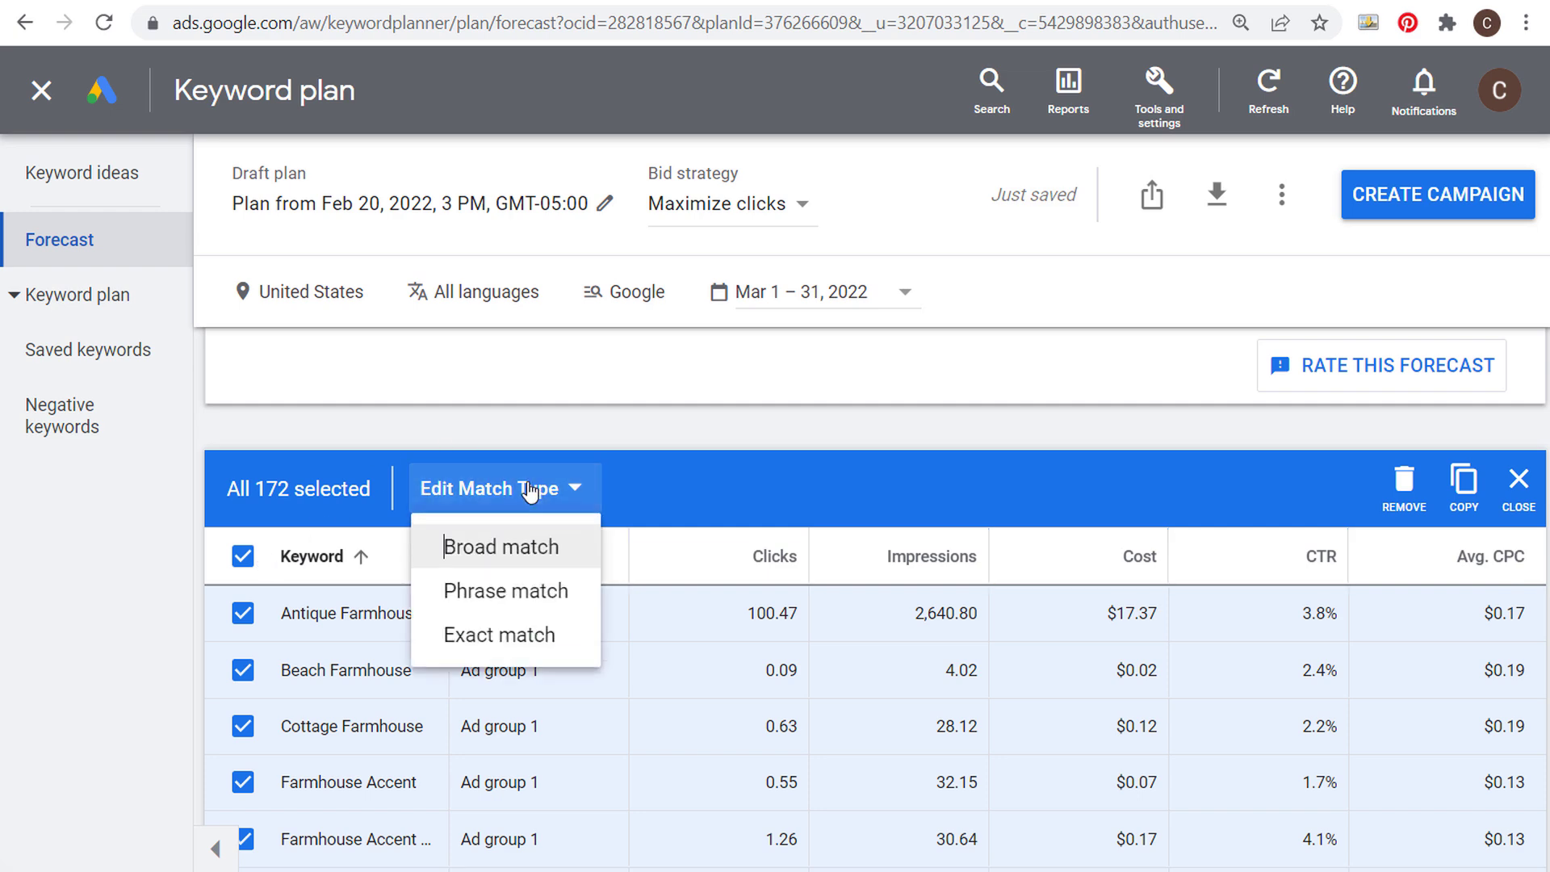
pyautogui.click(523, 591)
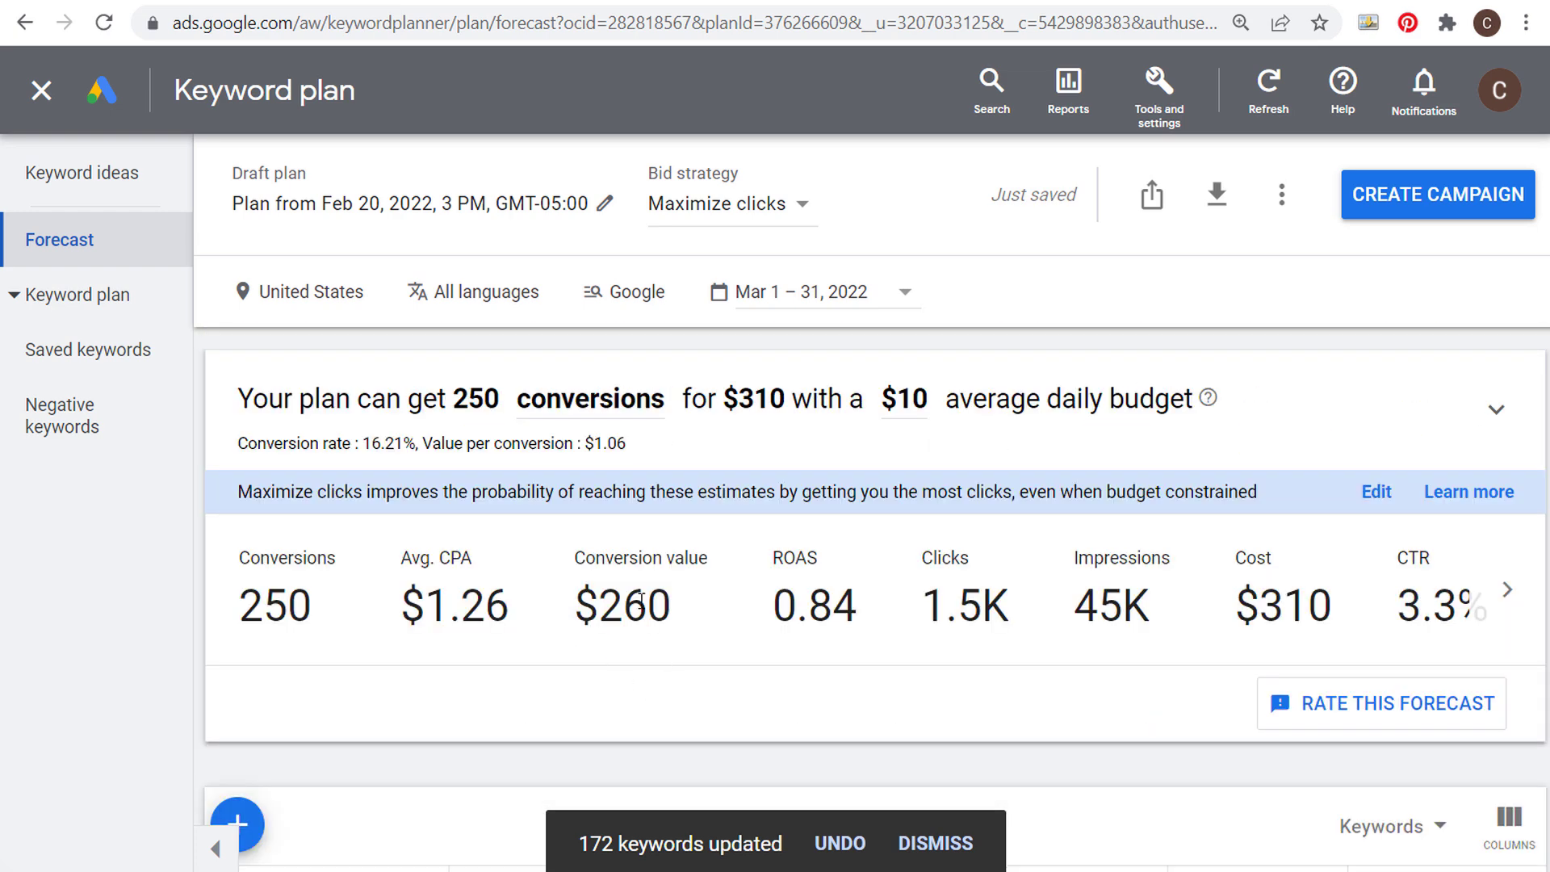
# Step: Set the forecast's expected conversion rate to 7% and value per conversion to $5, and save the change
pyautogui.moveTo(666, 607); pyautogui.dragTo(585, 605)
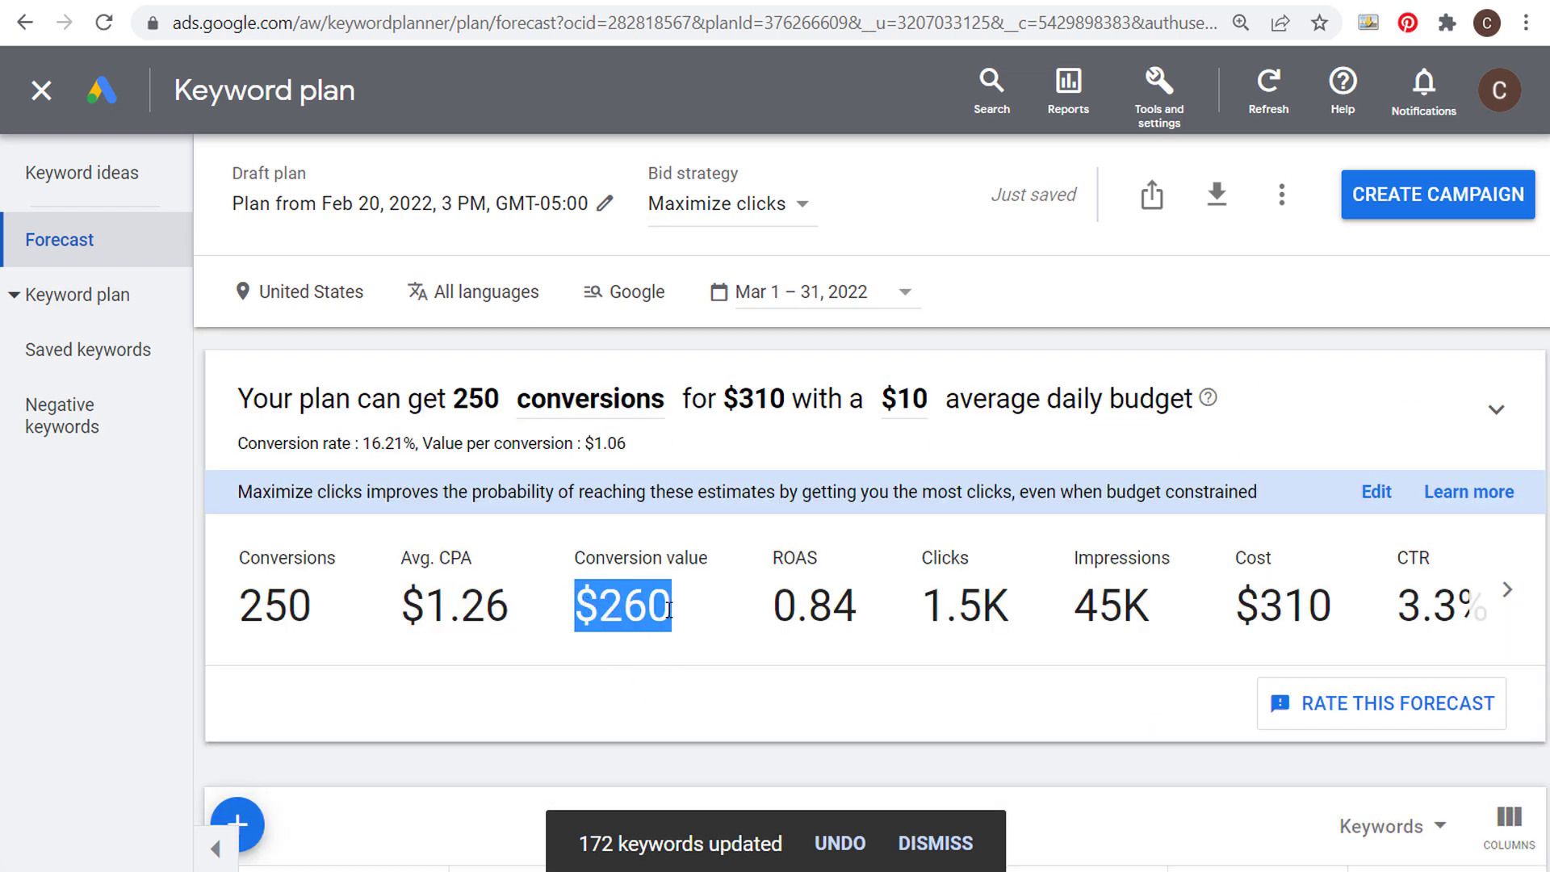
pyautogui.moveTo(654, 451)
pyautogui.click(654, 449)
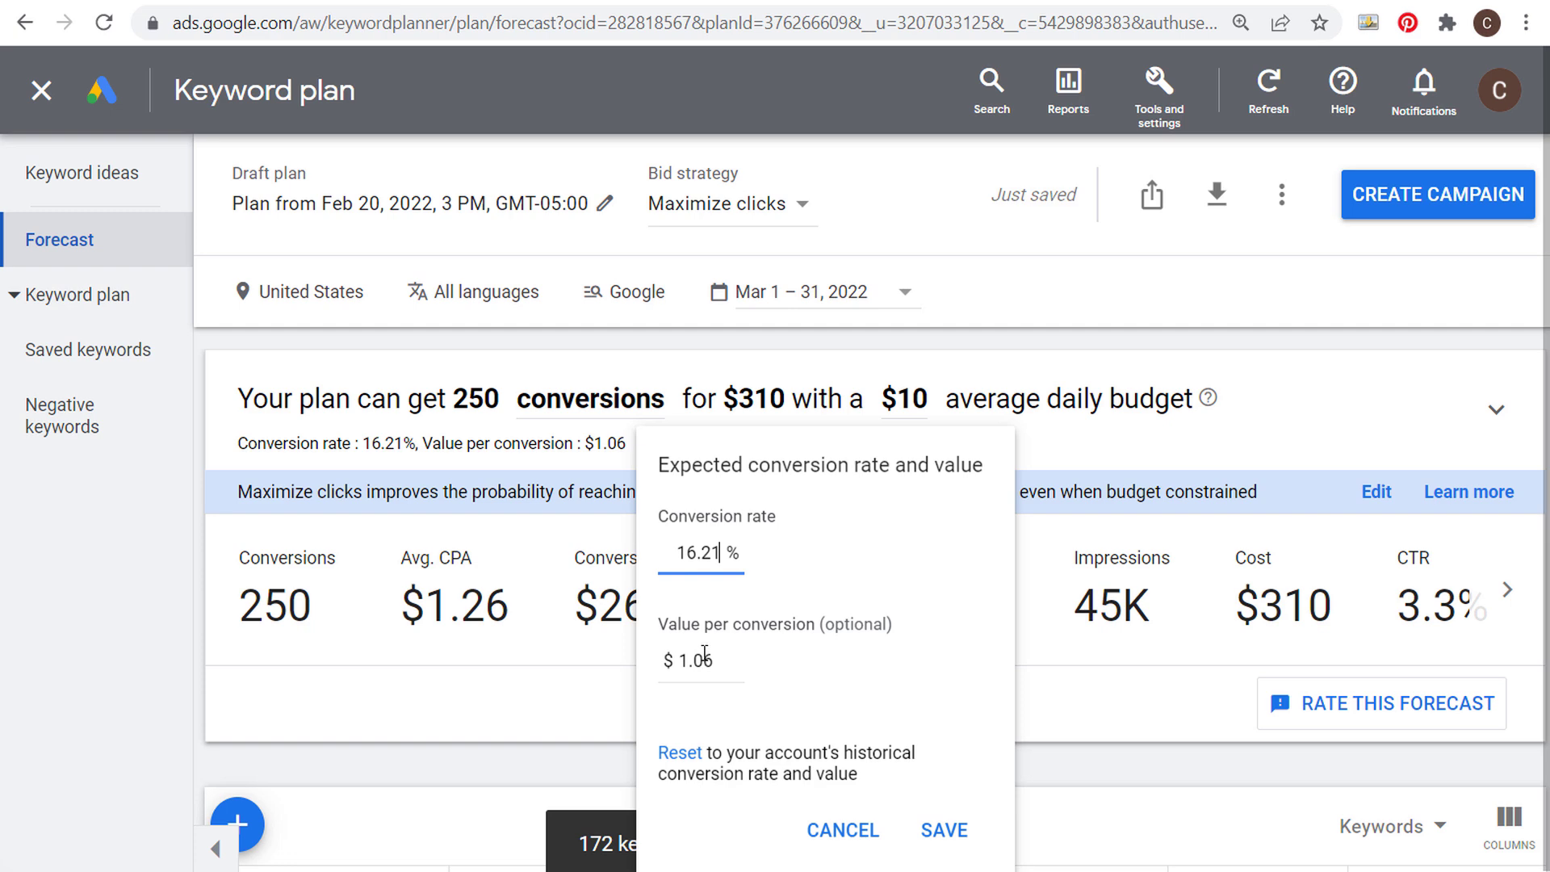
pyautogui.moveTo(681, 554); pyautogui.dragTo(763, 563)
pyautogui.write('7')
pyautogui.click(963, 675)
pyautogui.doubleClick(697, 664)
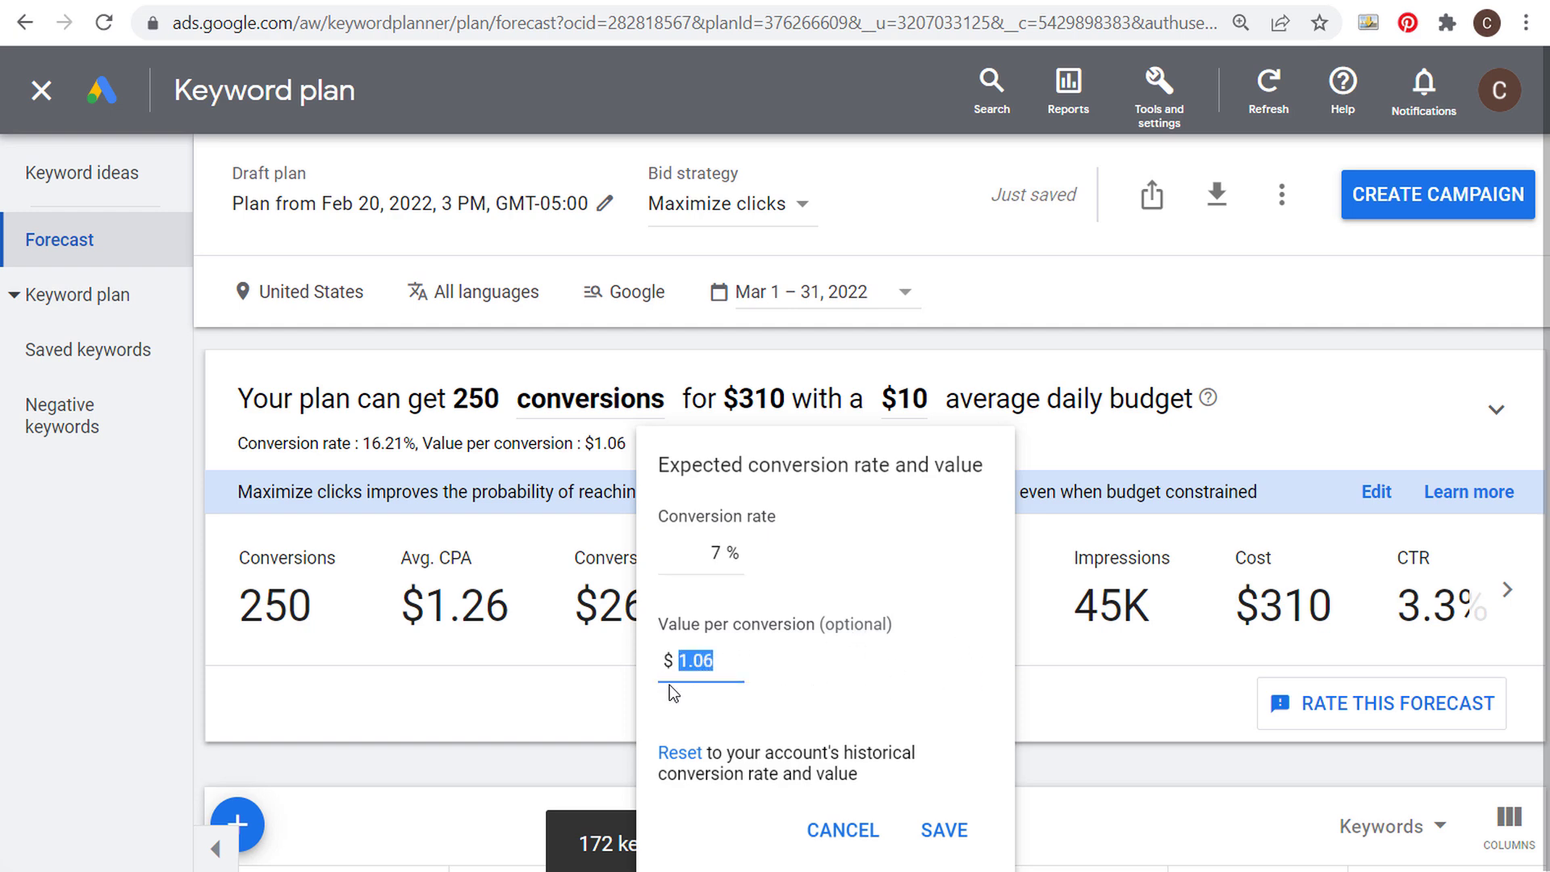
pyautogui.write('5')
pyautogui.click(983, 650)
pyautogui.doubleClick(991, 663)
pyautogui.click(954, 830)
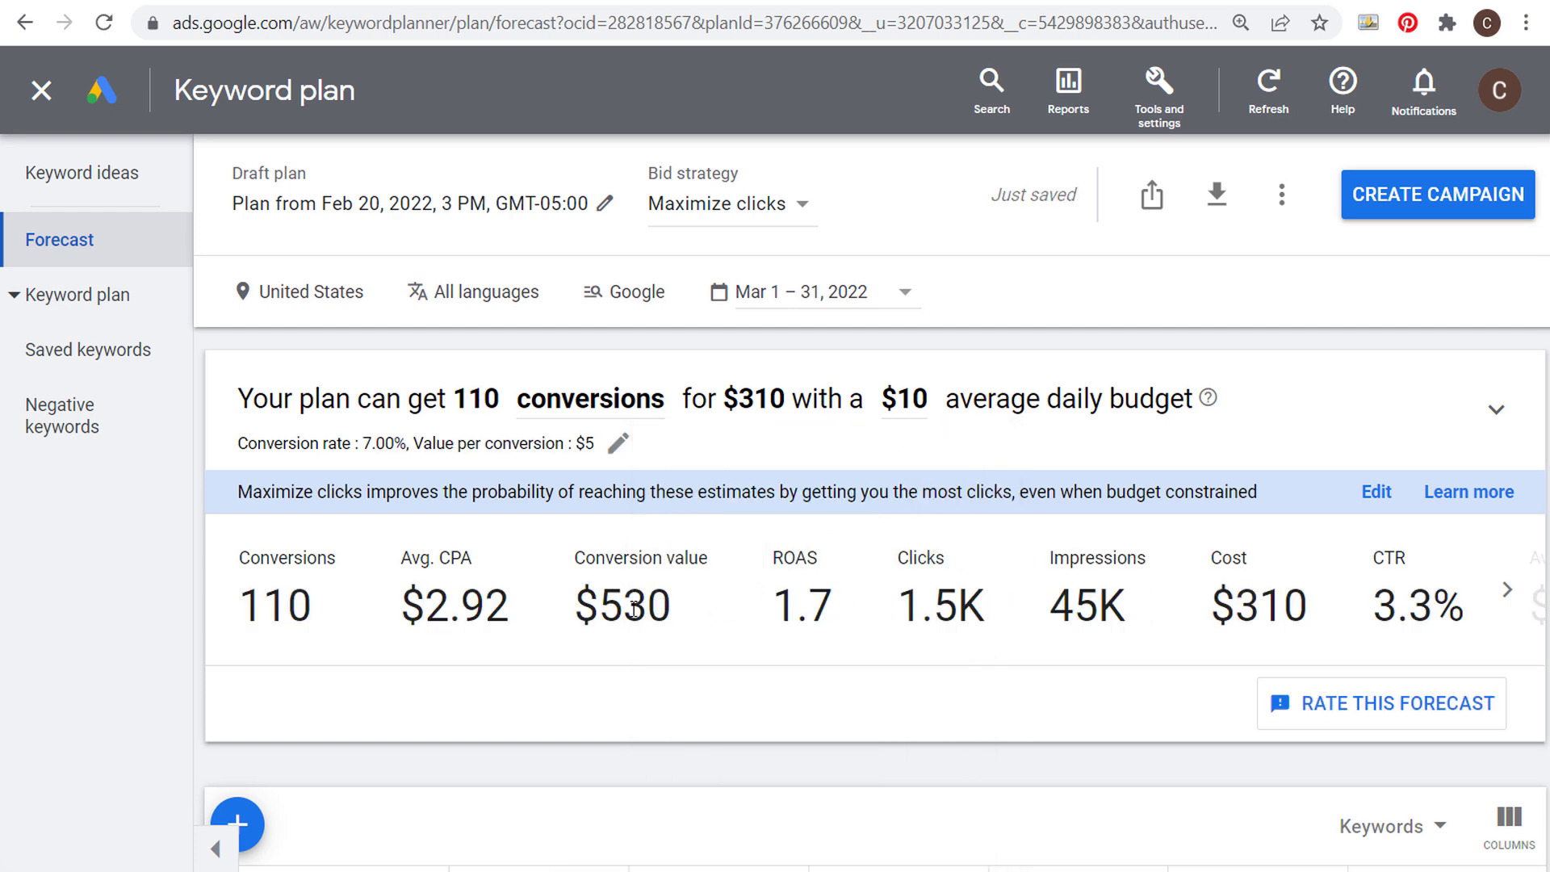
# Step: Compare the forecast's conversion value with its cost, and set the average daily budget to $50
pyautogui.moveTo(674, 605); pyautogui.dragTo(601, 606)
pyautogui.moveTo(1312, 606); pyautogui.dragTo(1238, 604)
pyautogui.click(1261, 595)
pyautogui.click(907, 399)
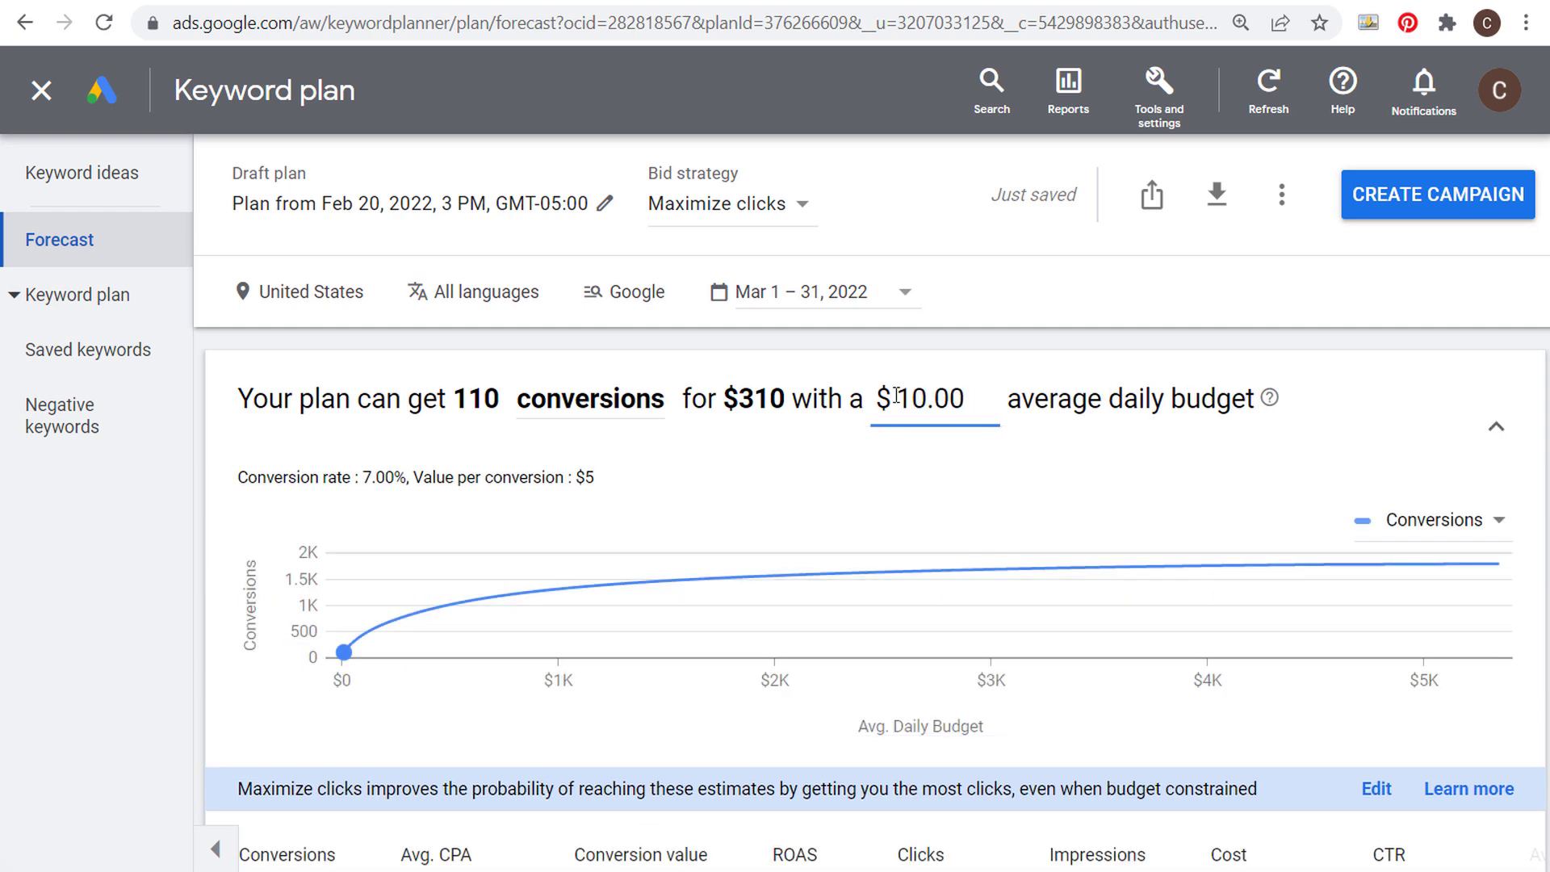
pyautogui.doubleClick(896, 397)
pyautogui.write('50')
pyautogui.click(1361, 412)
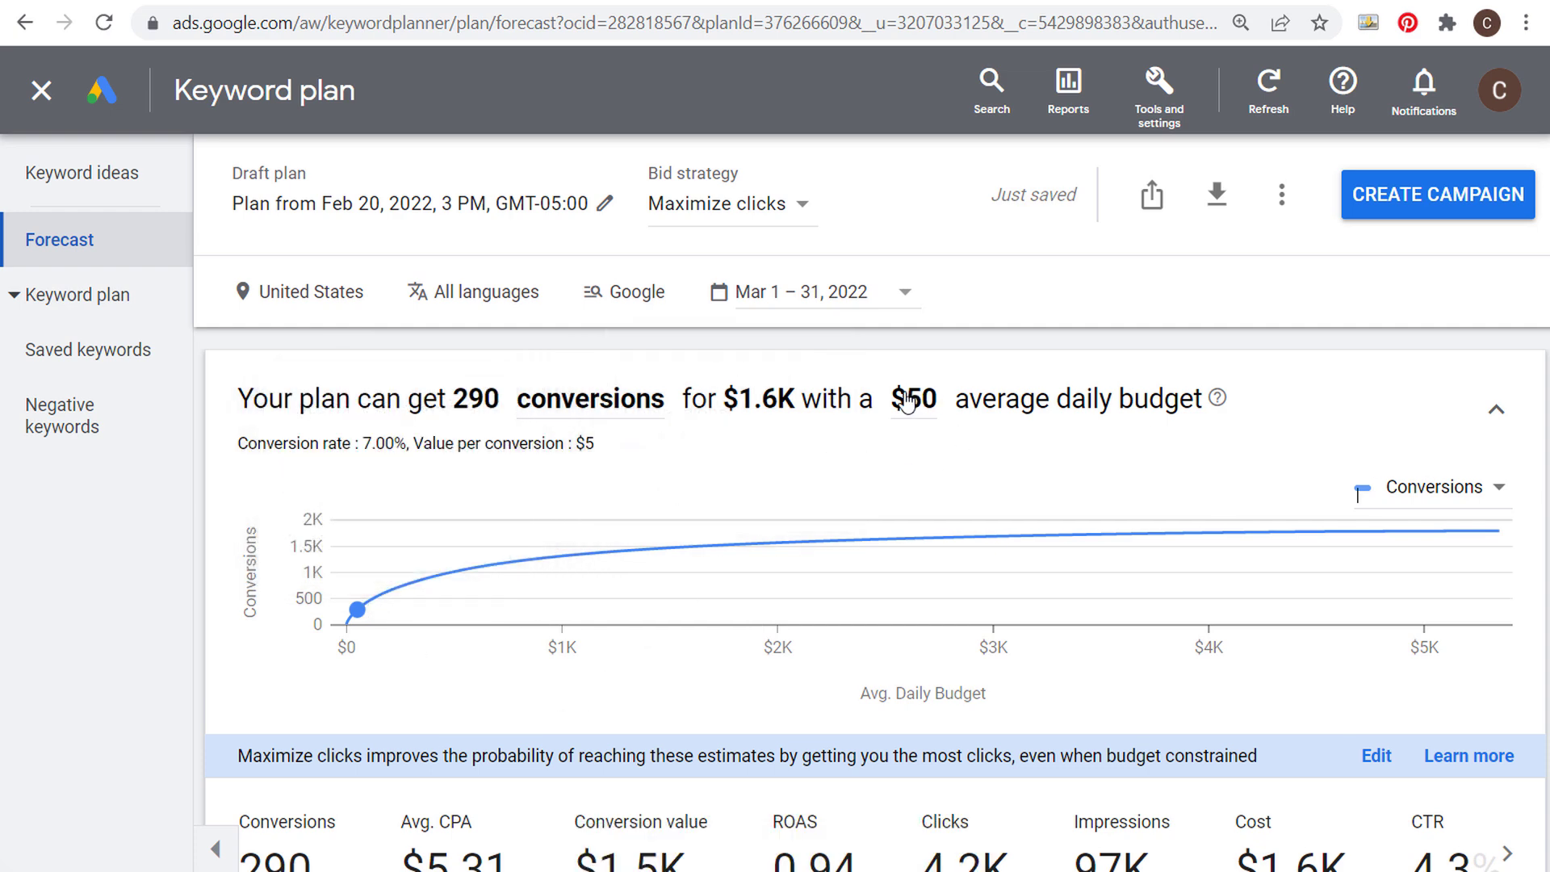
# Step: Examine the forecast's cost, conversion value and ROAS at the $50 daily budget
pyautogui.scroll(-2, 945, 444)
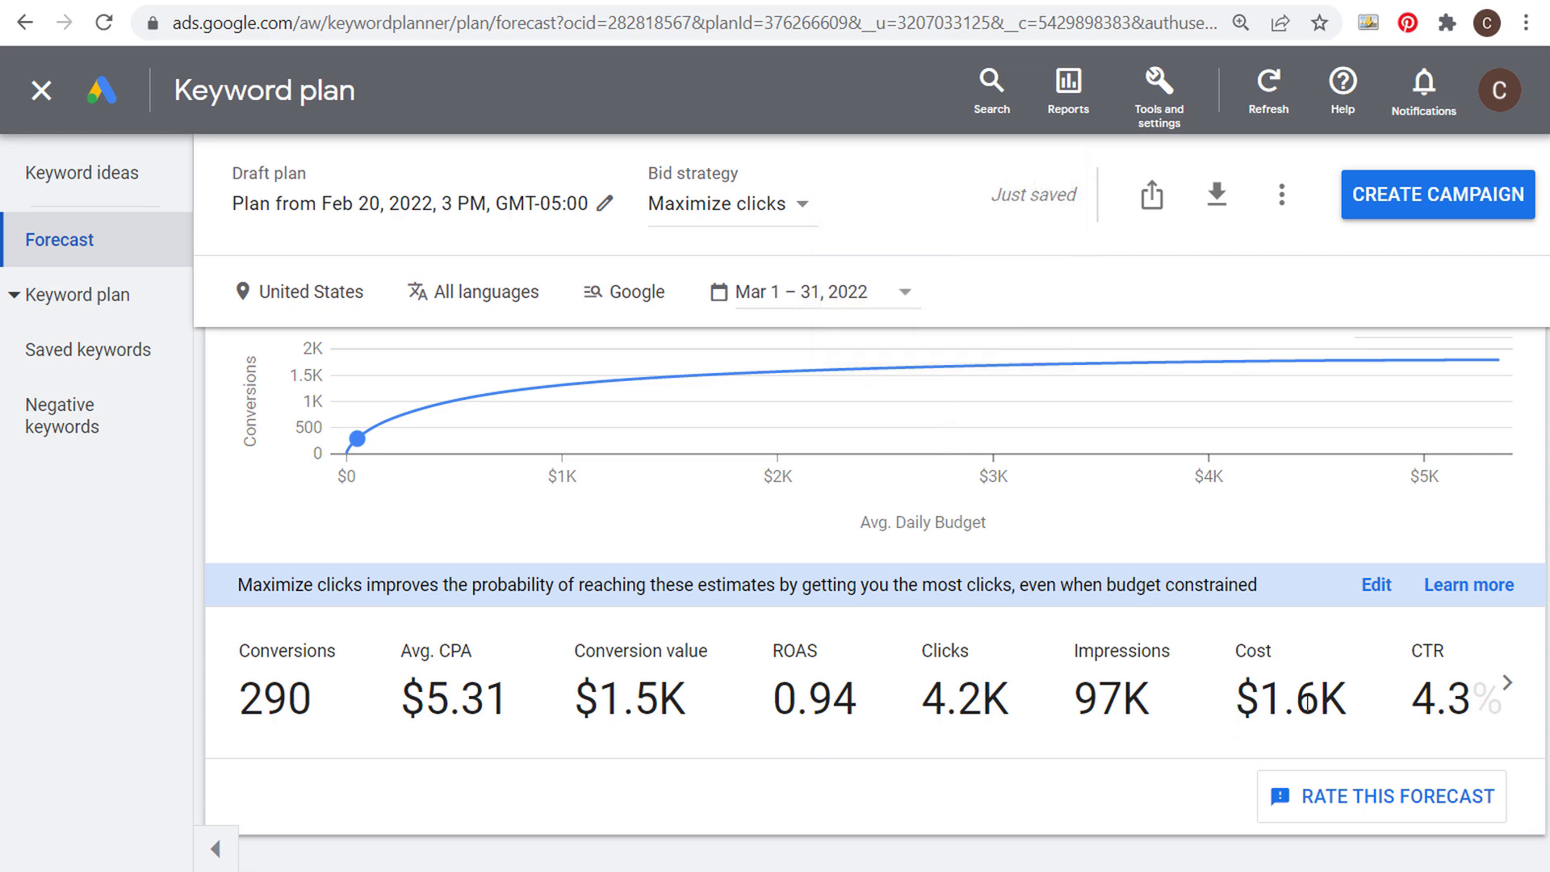
pyautogui.moveTo(1306, 701); pyautogui.dragTo(1259, 703)
pyautogui.click(659, 700)
pyautogui.moveTo(647, 700); pyautogui.dragTo(609, 700)
pyautogui.click(648, 700)
pyautogui.moveTo(860, 711); pyautogui.dragTo(771, 710)
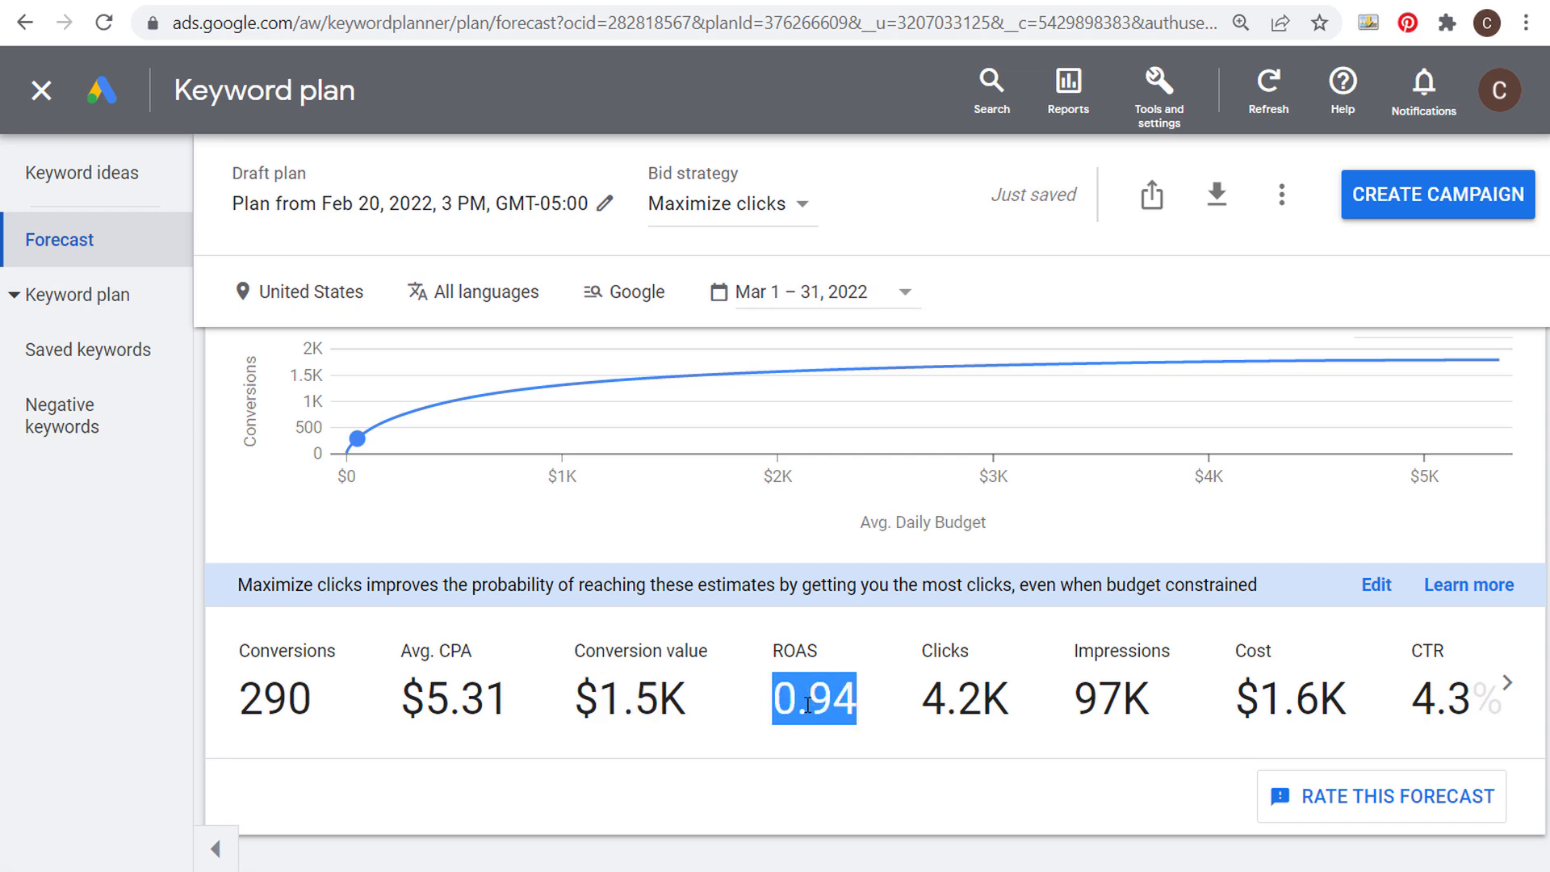
pyautogui.click(807, 702)
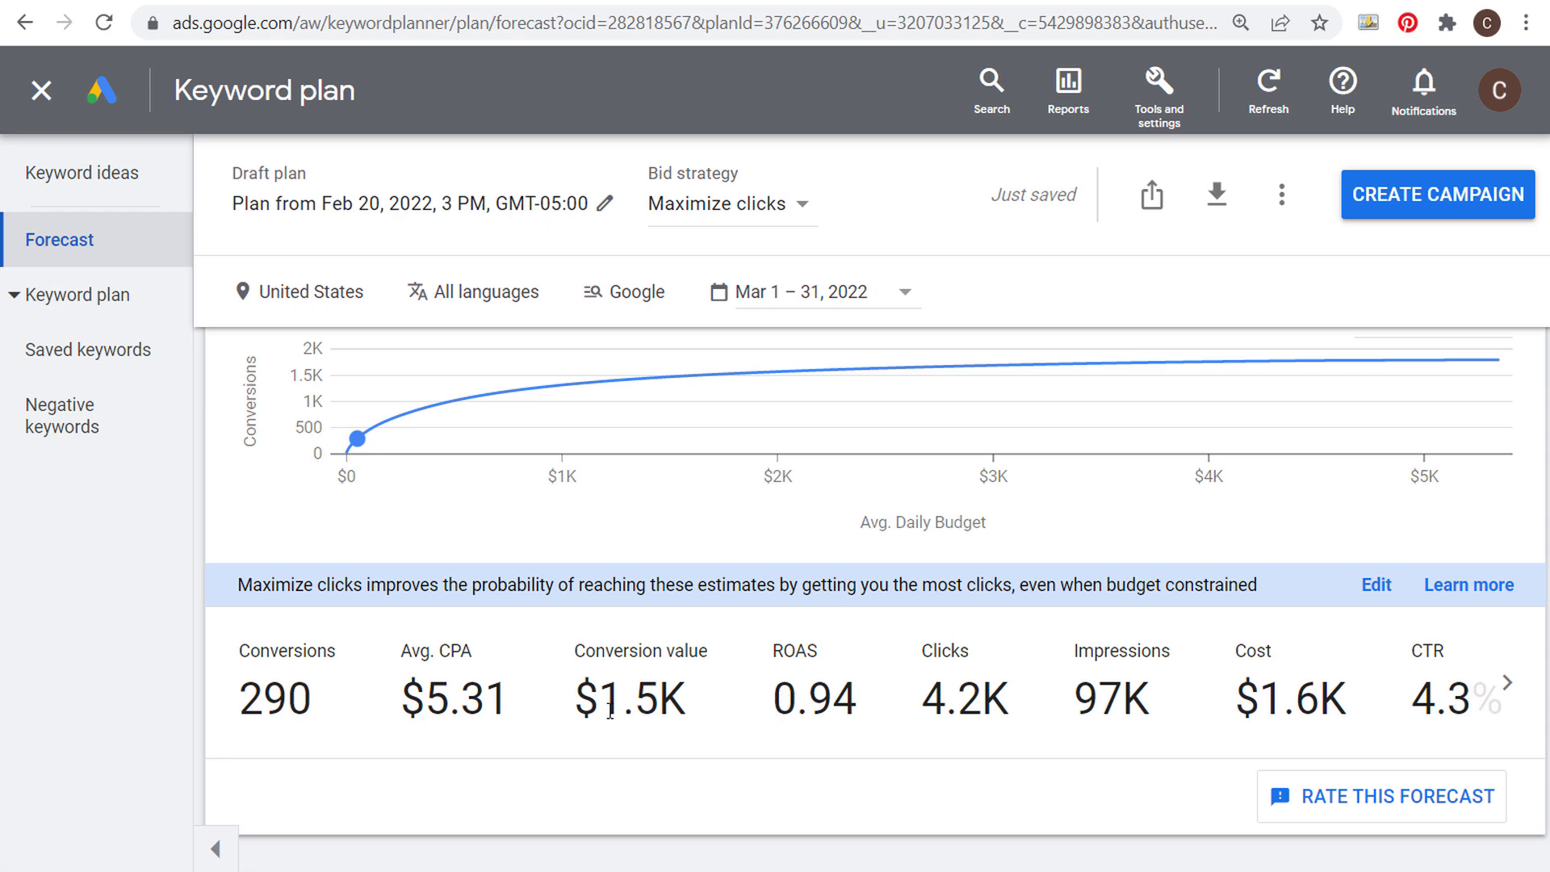
# Step: Set the value per conversion to $7 and the conversion rate to 8%, save, and review the updated conversion value and cost
pyautogui.scroll(2, 654, 674)
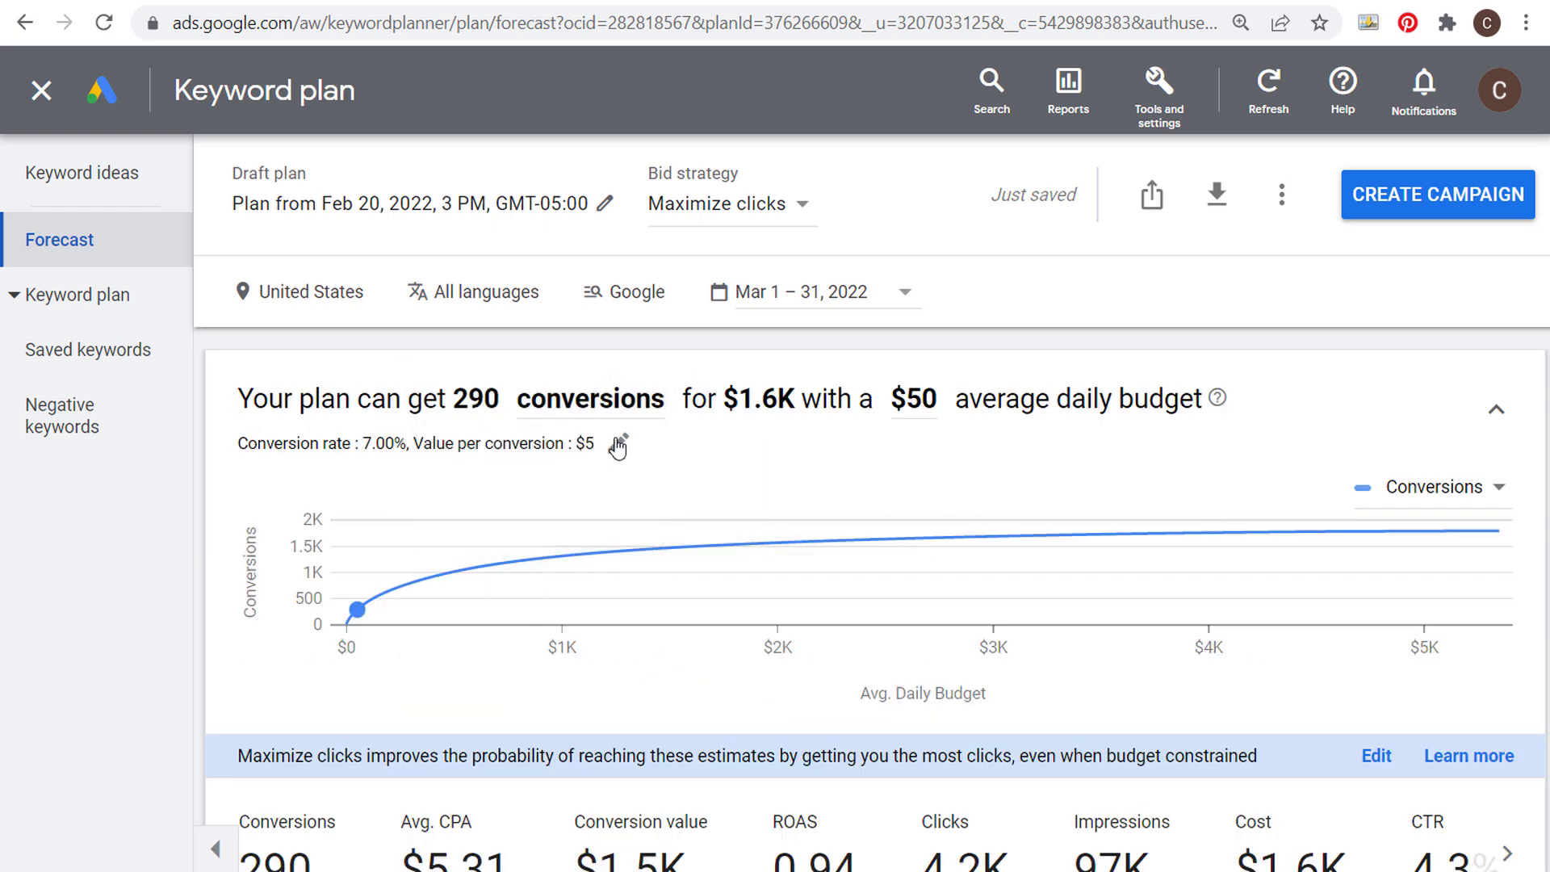
pyautogui.click(620, 444)
pyautogui.moveTo(689, 657); pyautogui.dragTo(621, 662)
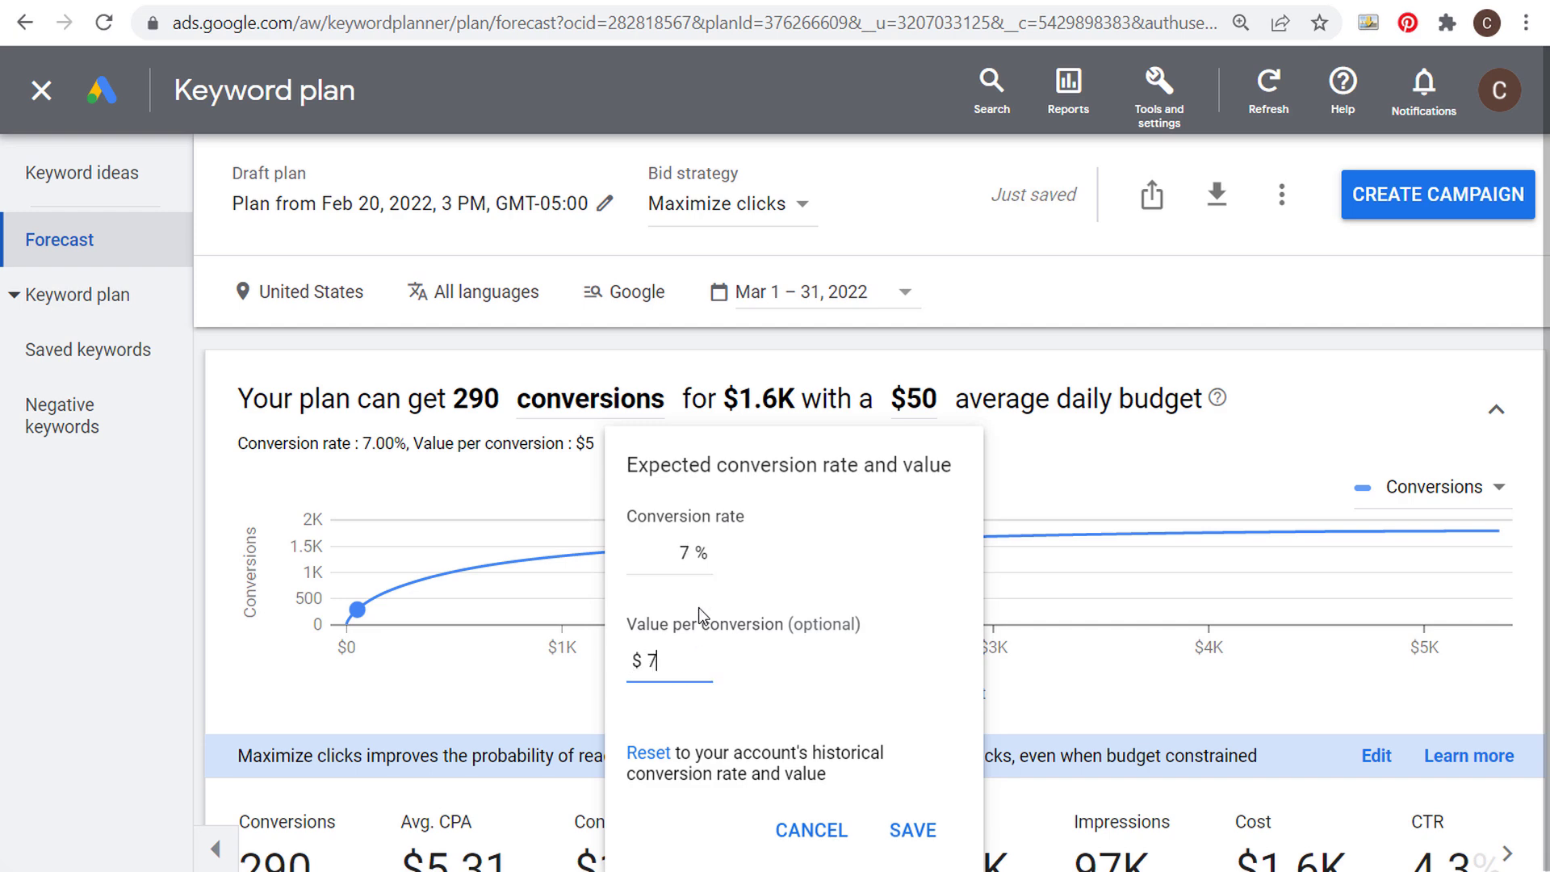
pyautogui.write('7')
pyautogui.doubleClick(682, 554)
pyautogui.write('8')
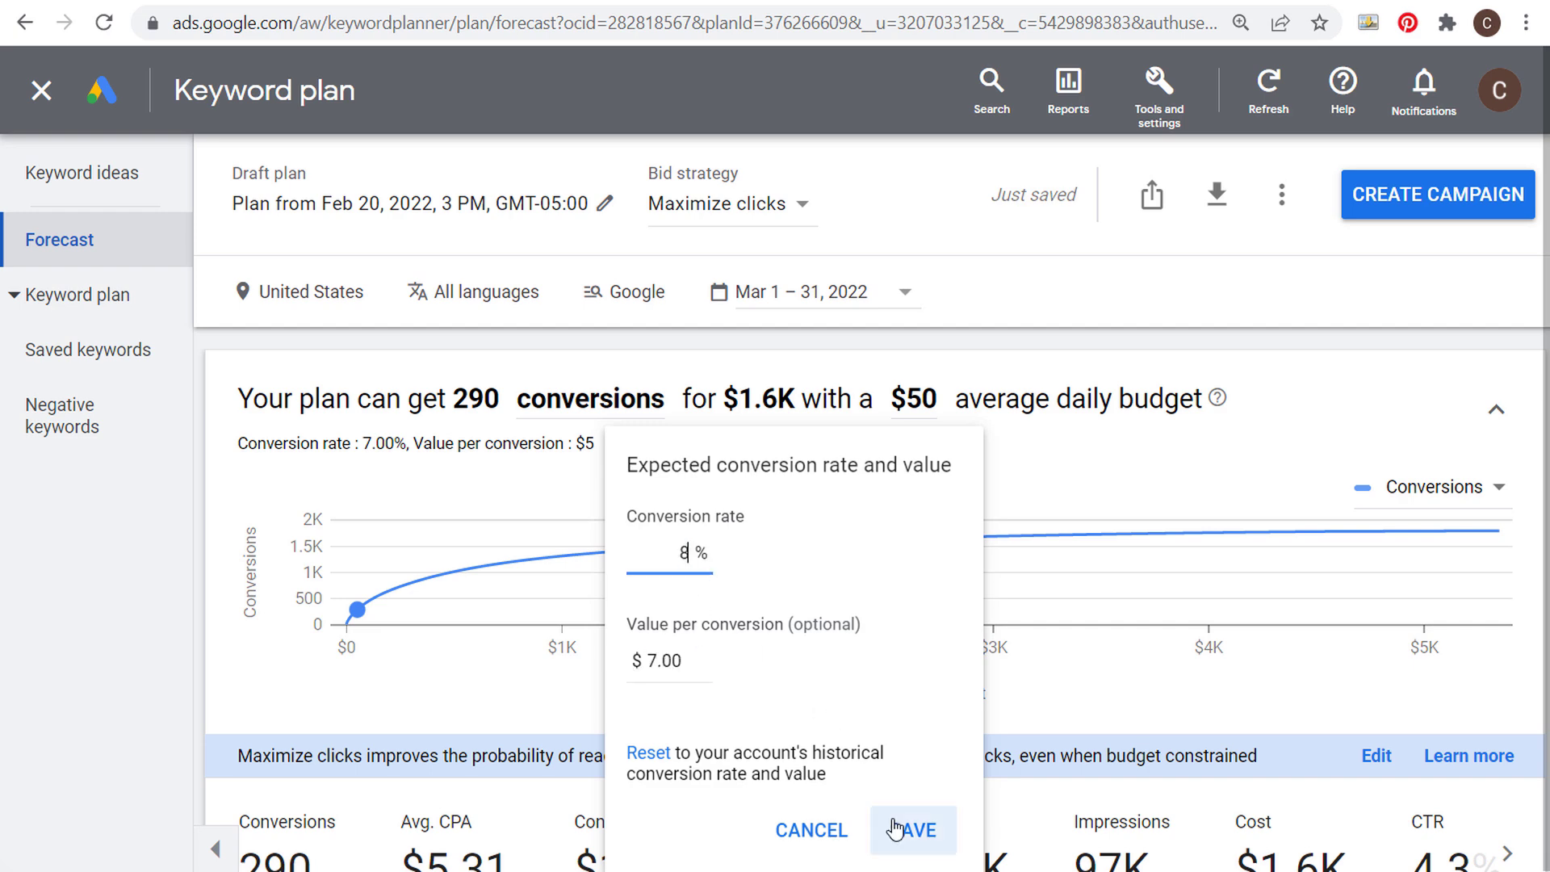
pyautogui.click(909, 832)
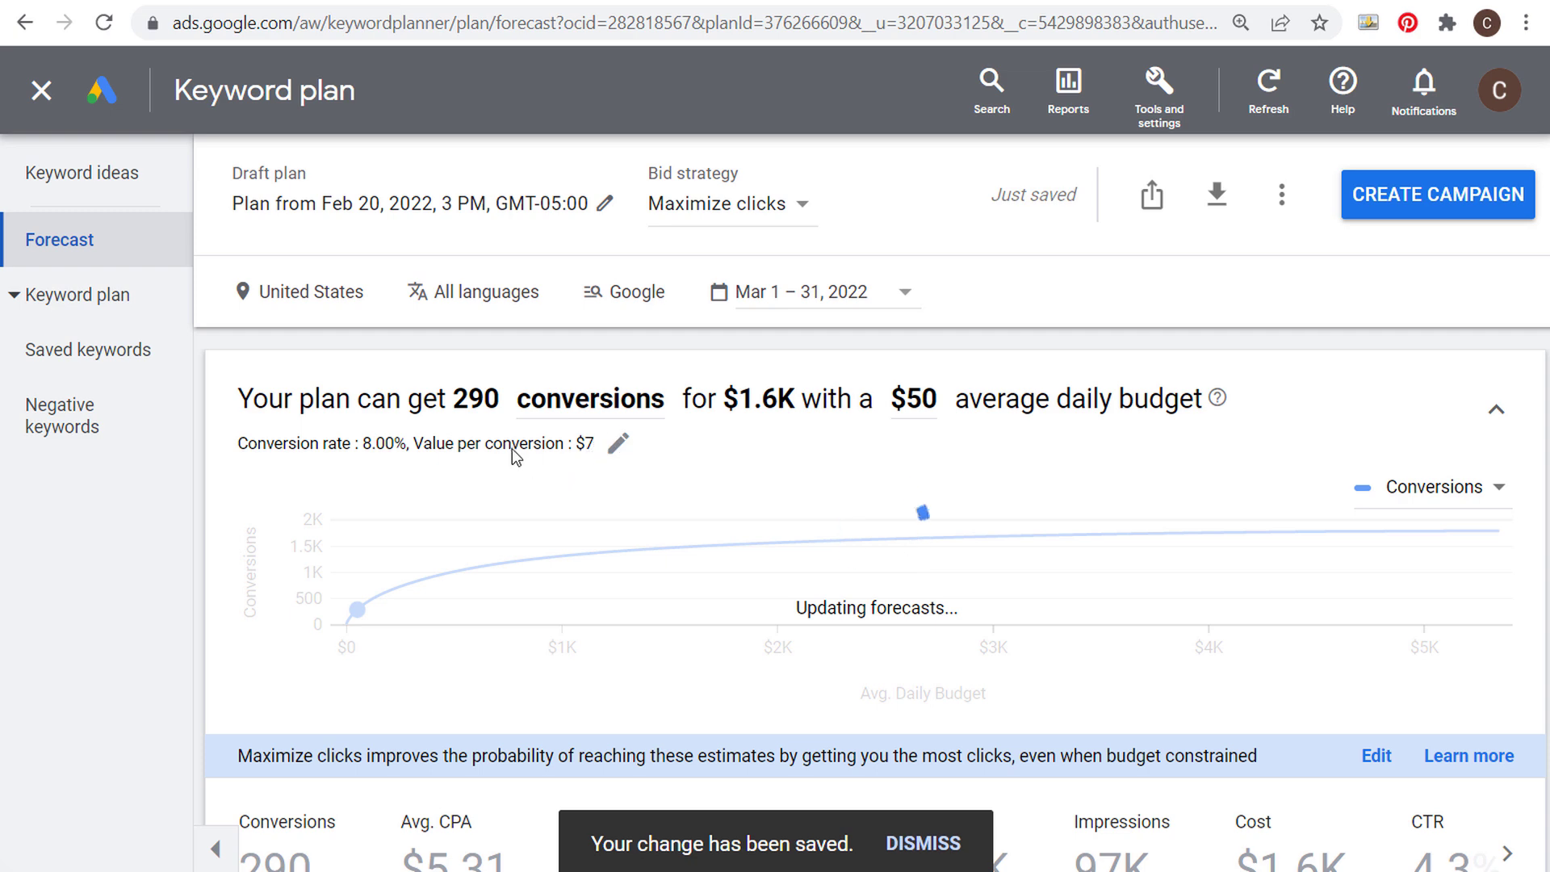
pyautogui.scroll(-2, 940, 548)
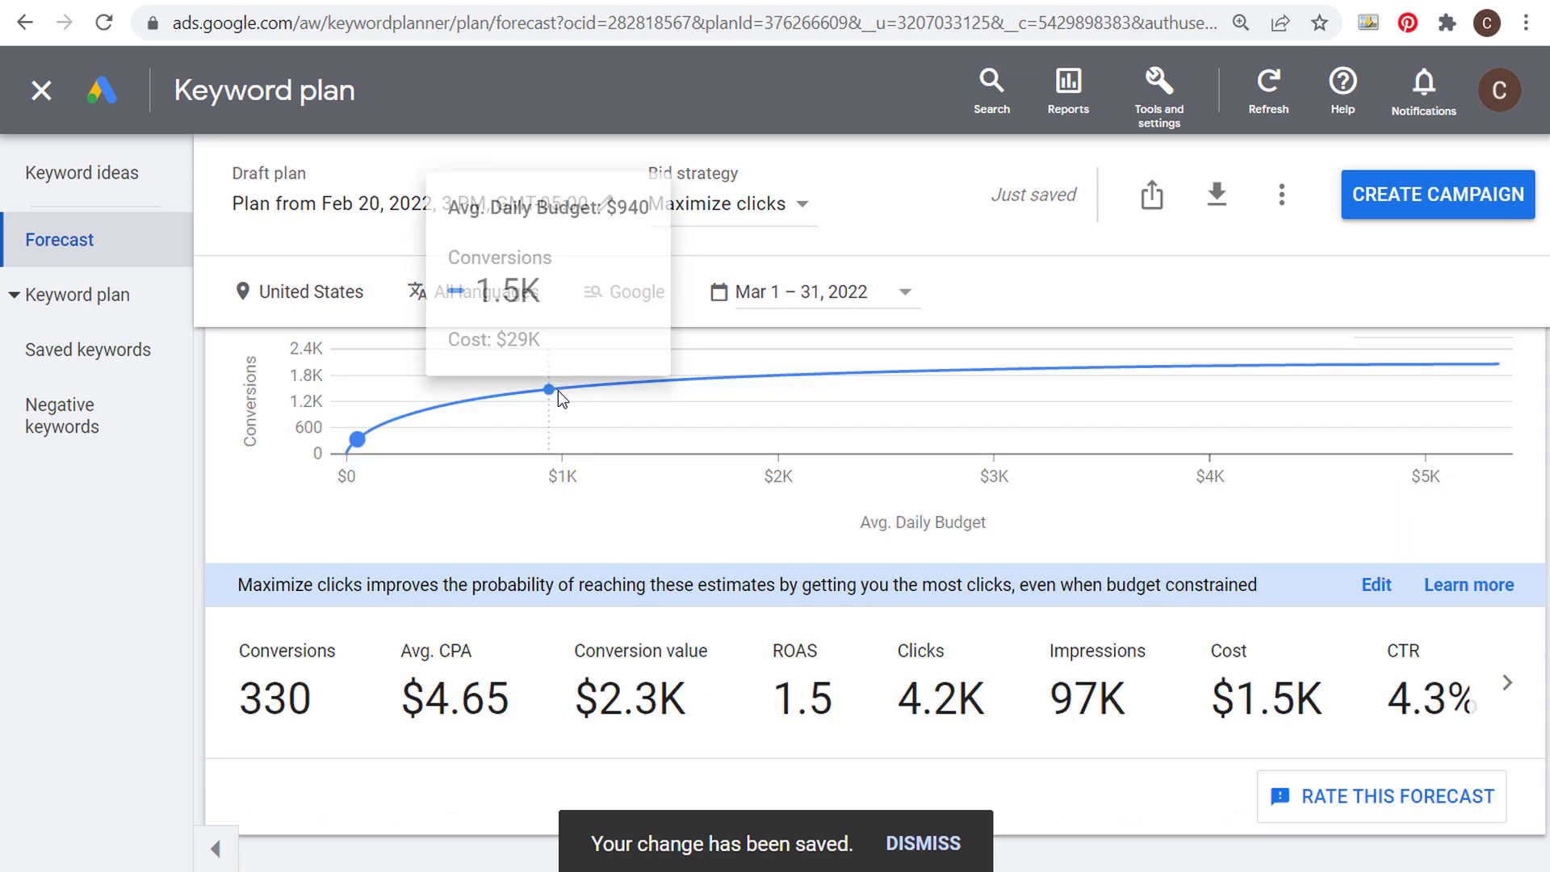
pyautogui.moveTo(658, 705); pyautogui.dragTo(596, 703)
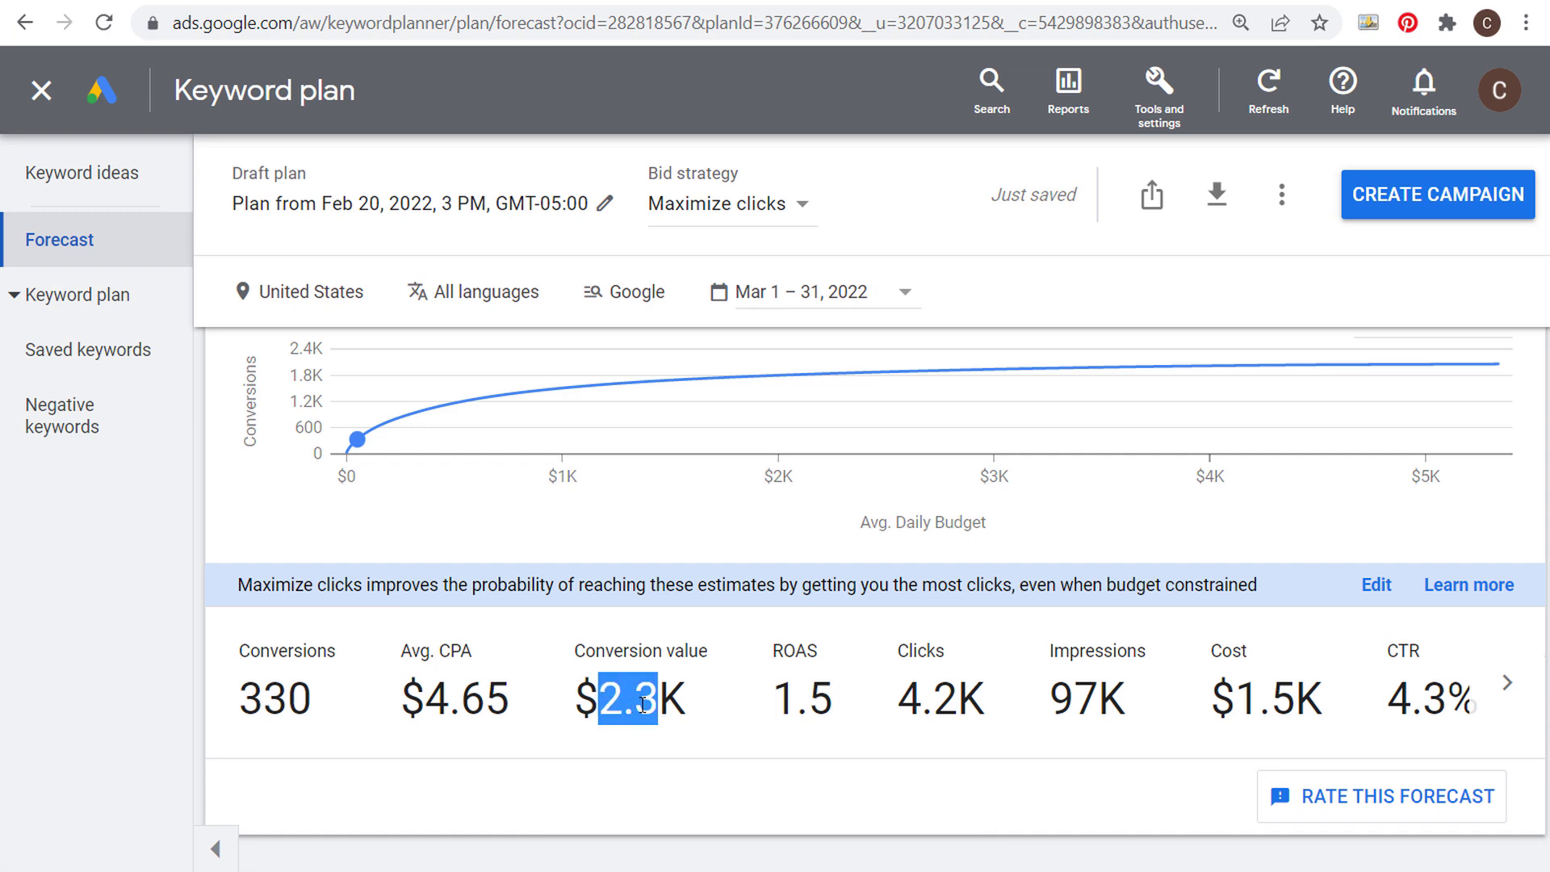
pyautogui.click(1054, 692)
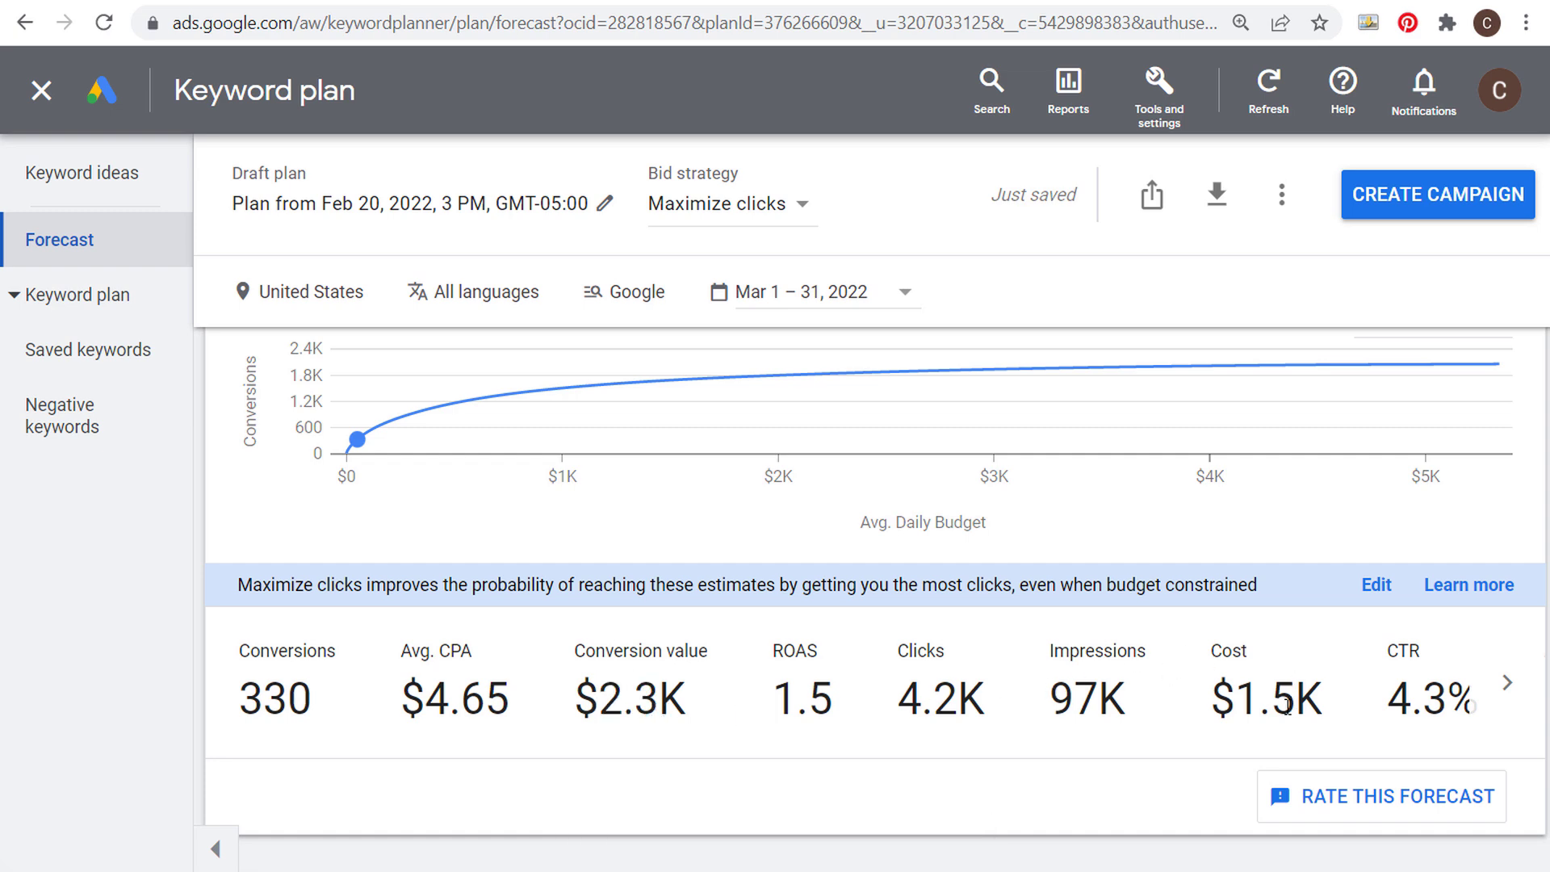
# Step: Choose a $370 average daily budget on the conversions curve and review the forecast's conversion value, ROAS and cost
pyautogui.scroll(2, 340, 618)
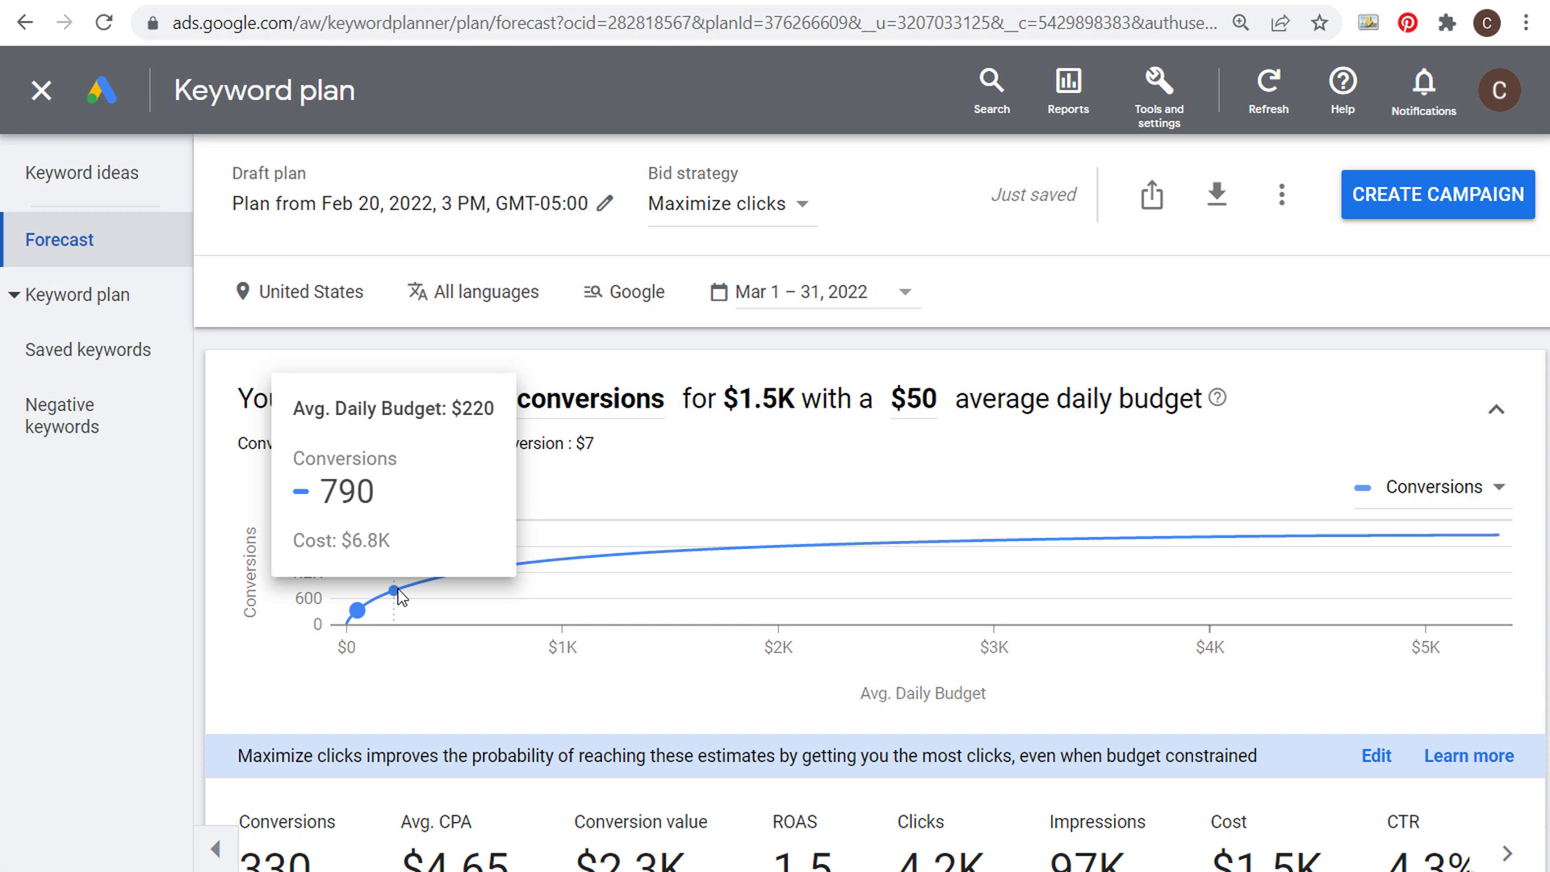
pyautogui.click(428, 578)
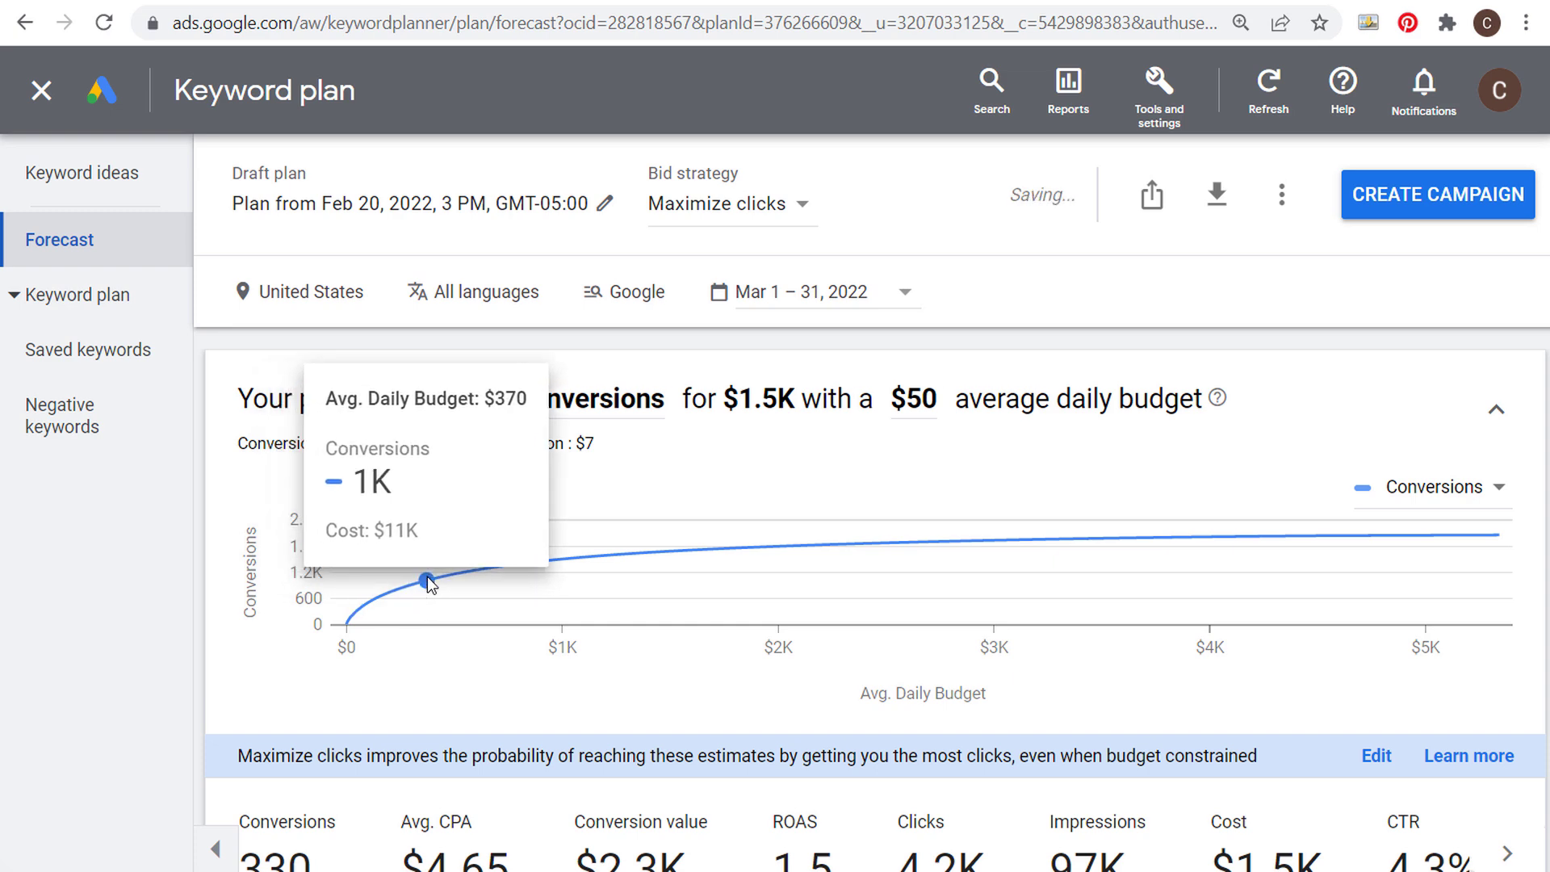
pyautogui.scroll(-2, 828, 456)
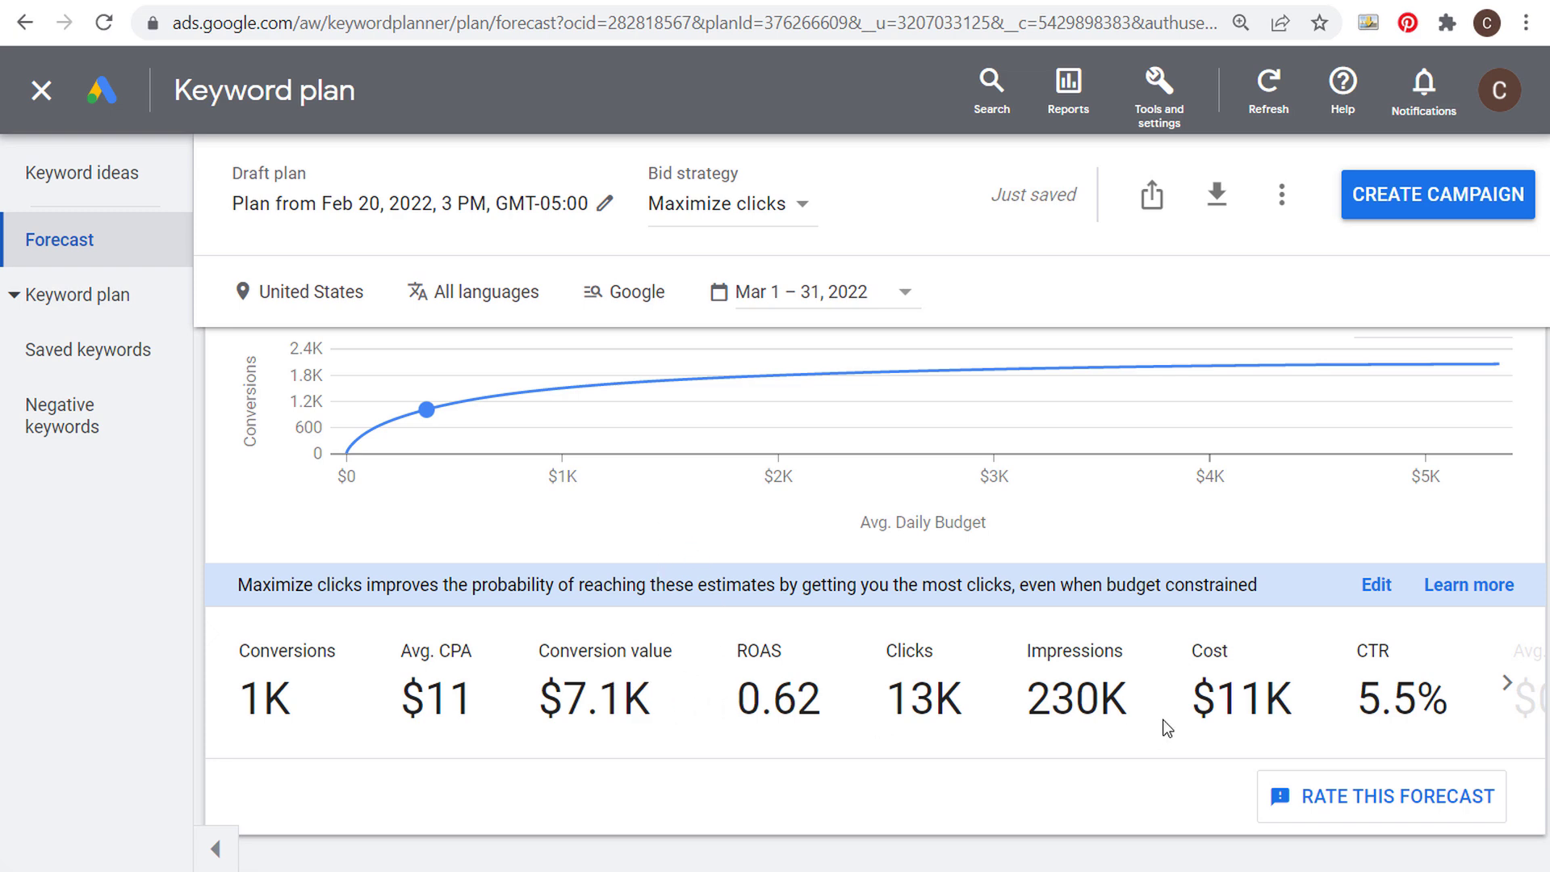
pyautogui.scroll(2, 1100, 708)
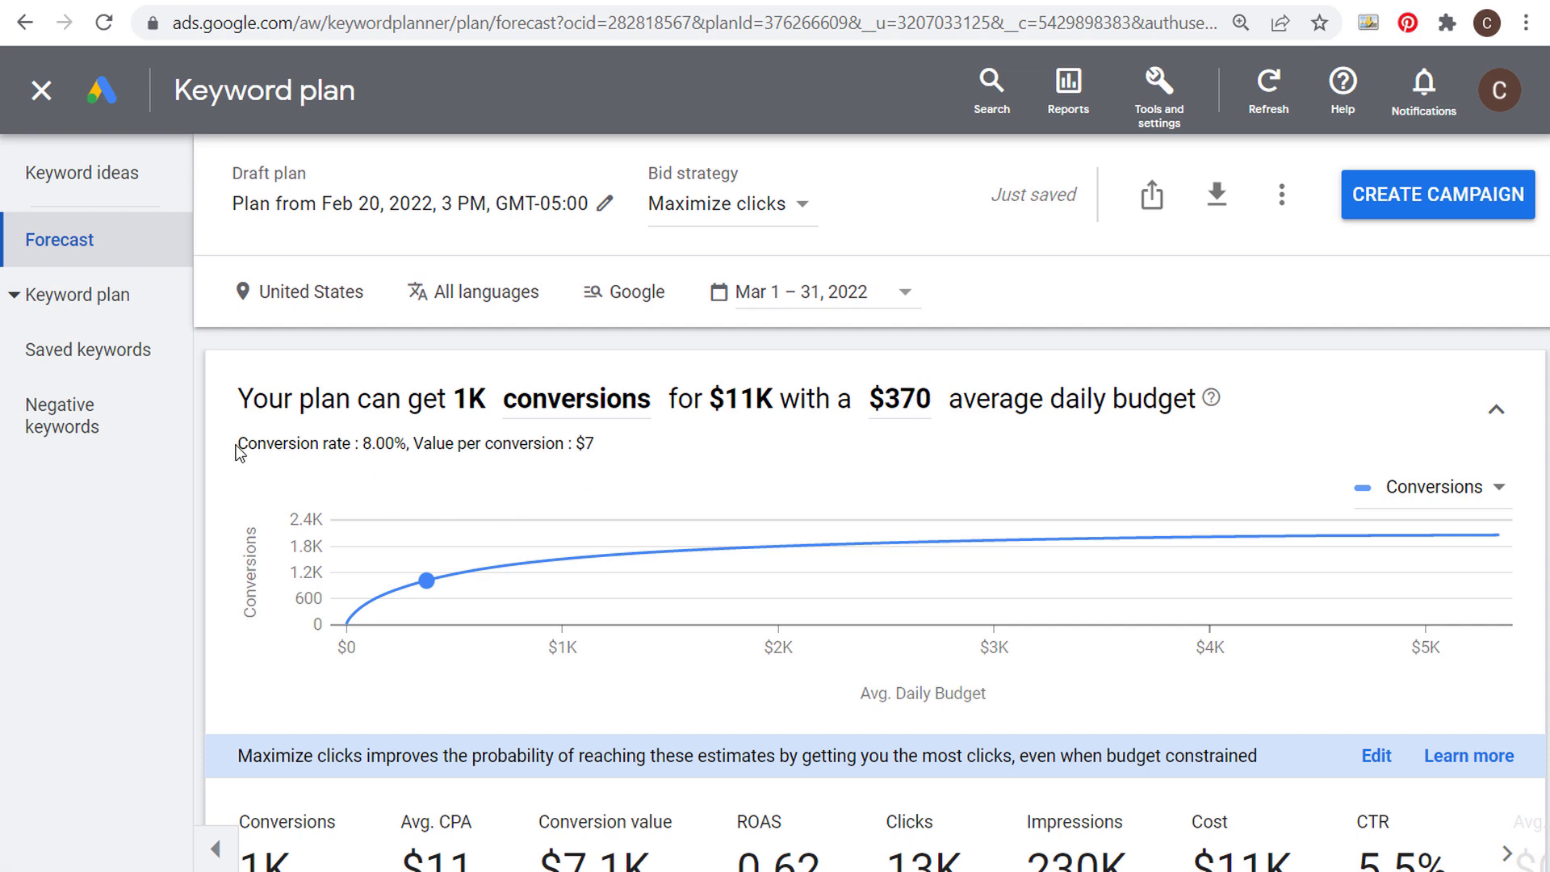
pyautogui.moveTo(434, 449)
pyautogui.scroll(-6, 675, 484)
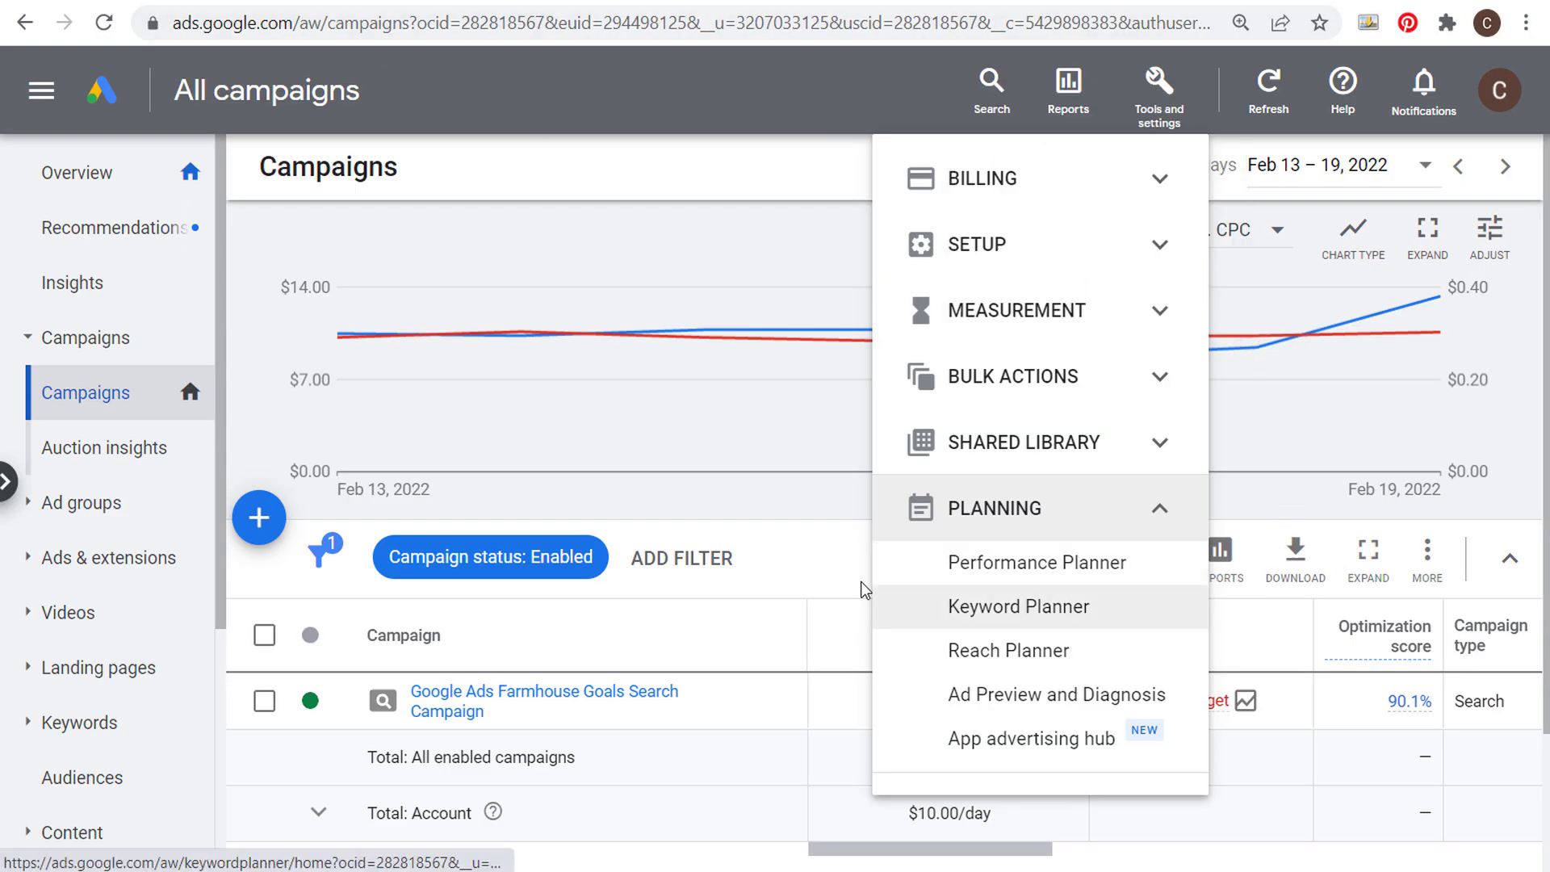
# Step: Close the open tools menu on the Campaigns page and look at the farmhouse search campaign's budget
pyautogui.click(814, 521)
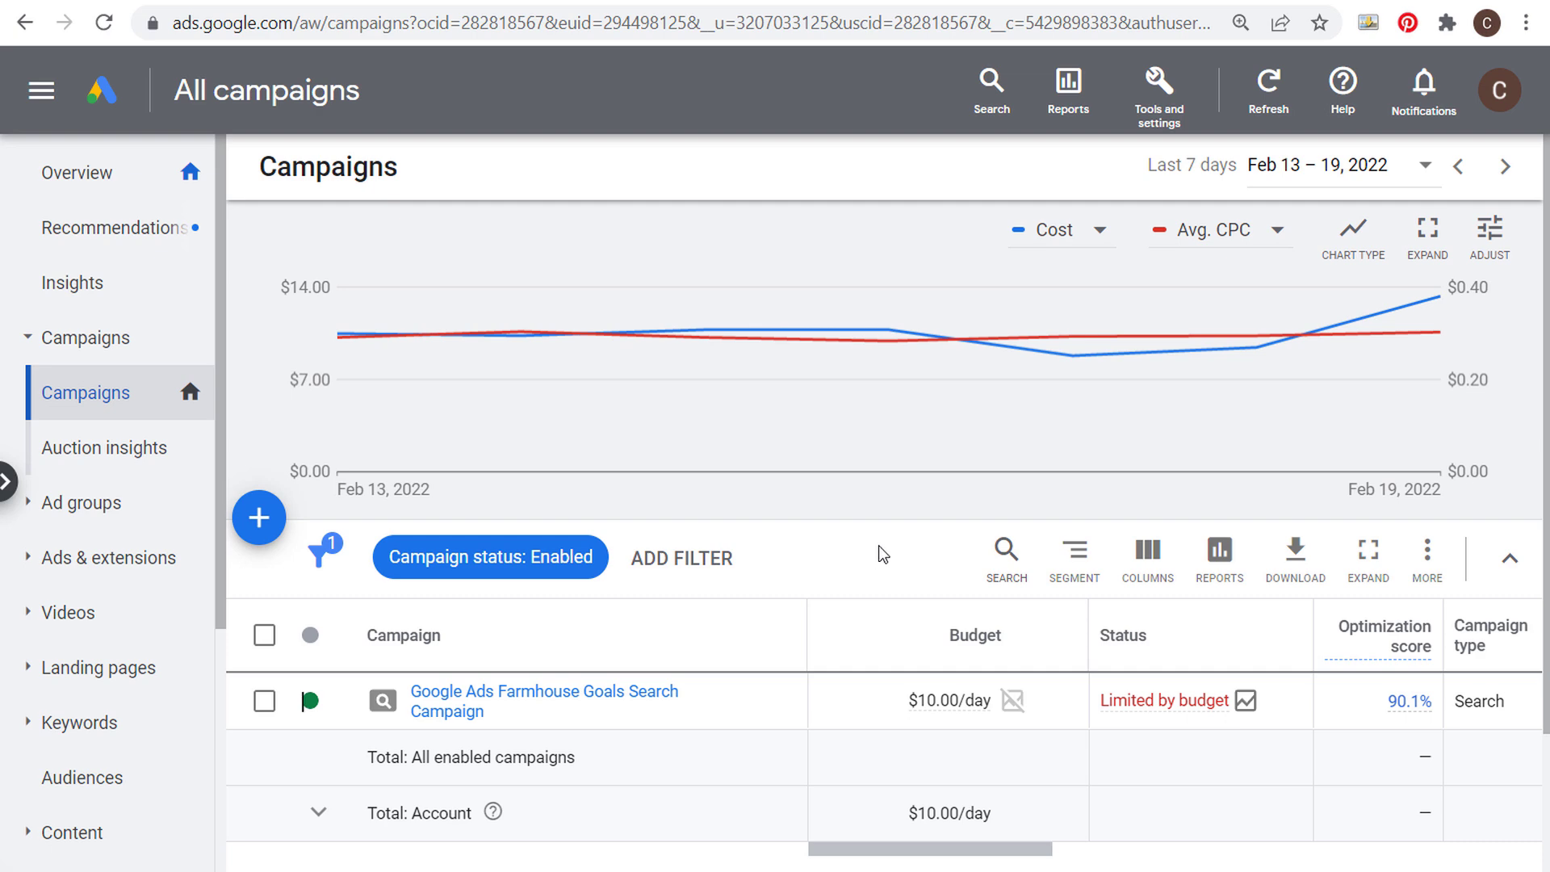
pyautogui.moveTo(929, 705)
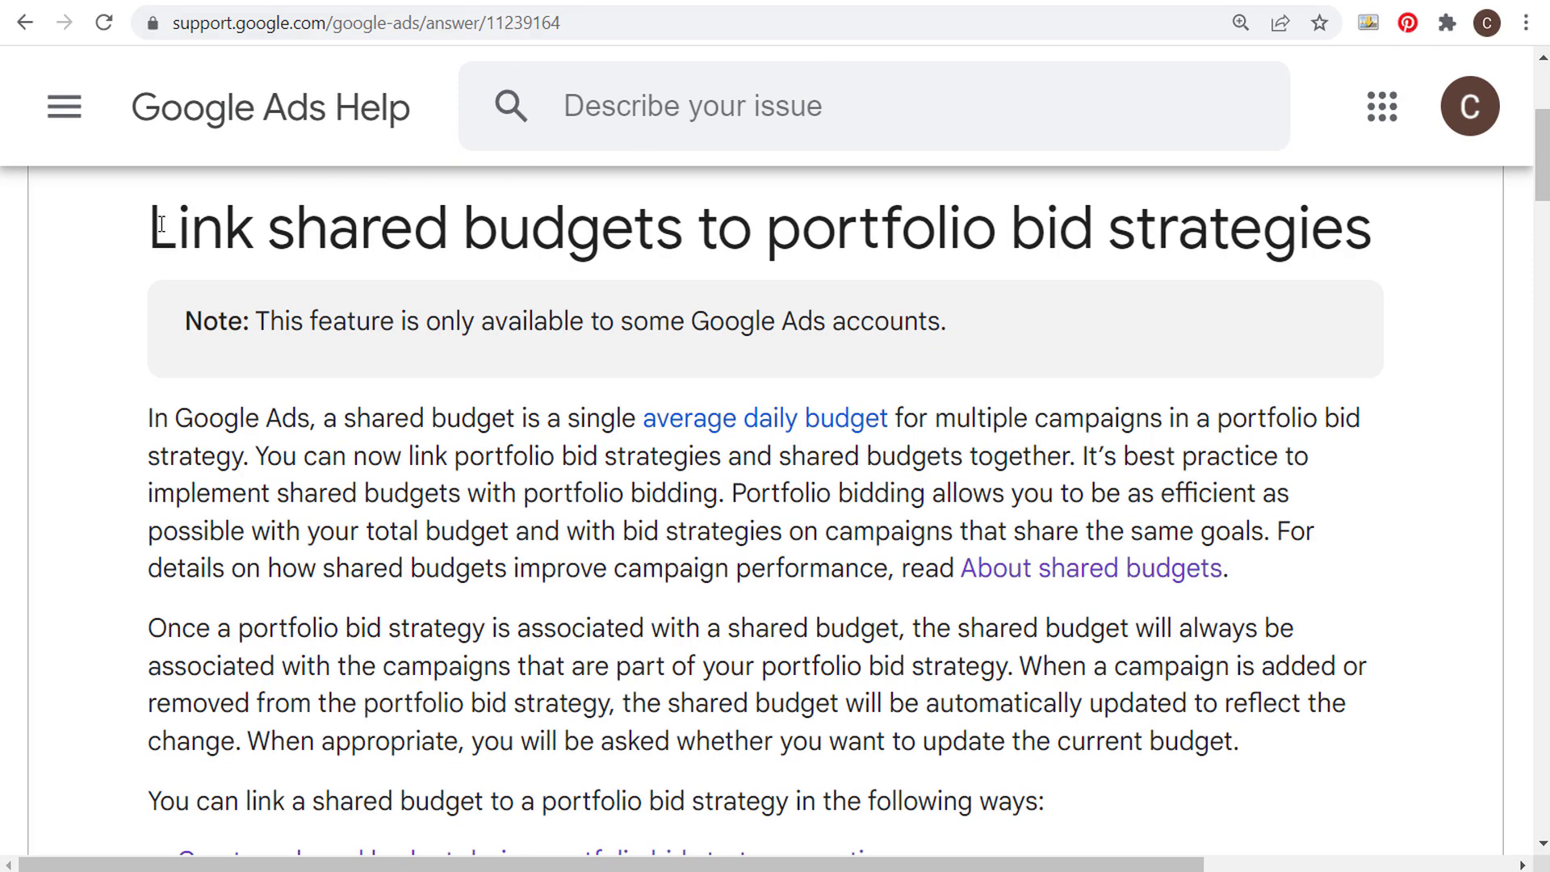
# Step: Read the heading of the Google Ads Help article on linking shared budgets to portfolio bid strategies, and return to the Campaigns page
pyautogui.moveTo(161, 224); pyautogui.dragTo(1378, 229)
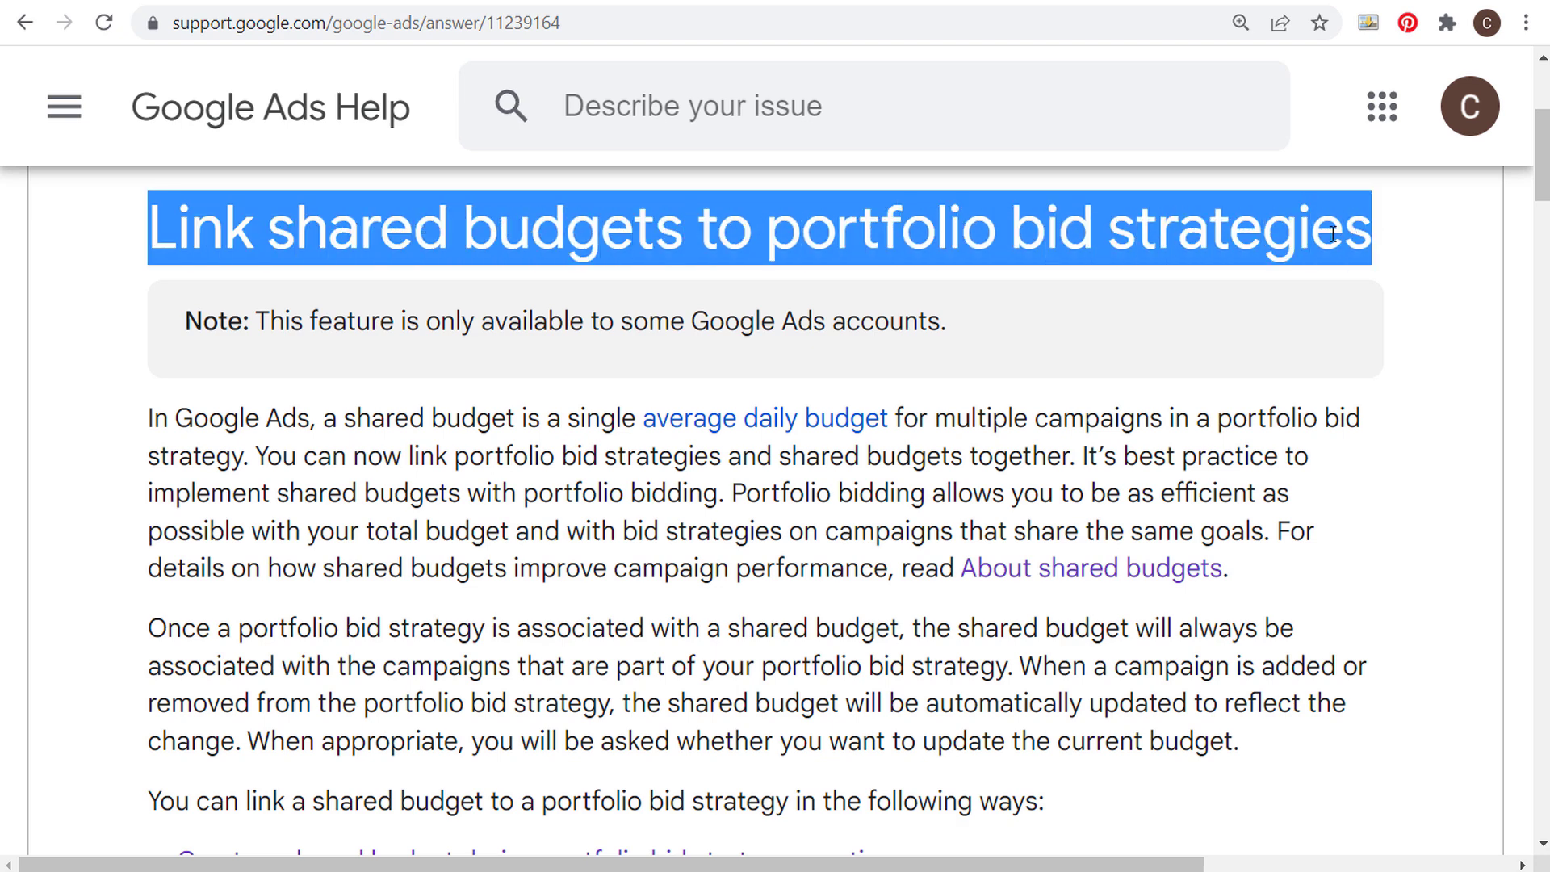
pyautogui.click(1365, 227)
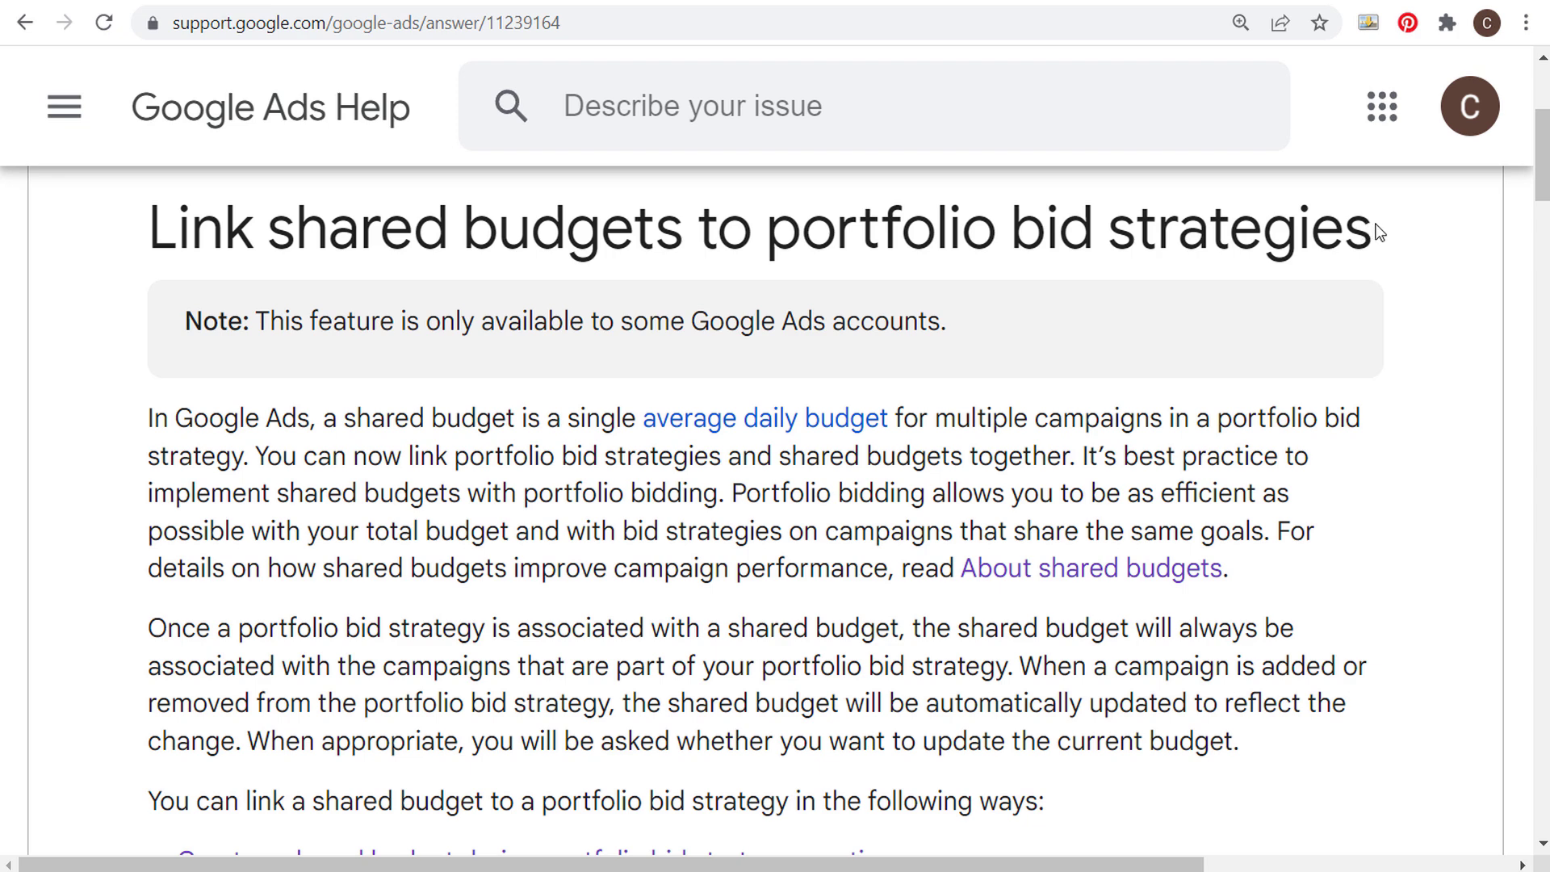
pyautogui.moveTo(1373, 227); pyautogui.dragTo(772, 221)
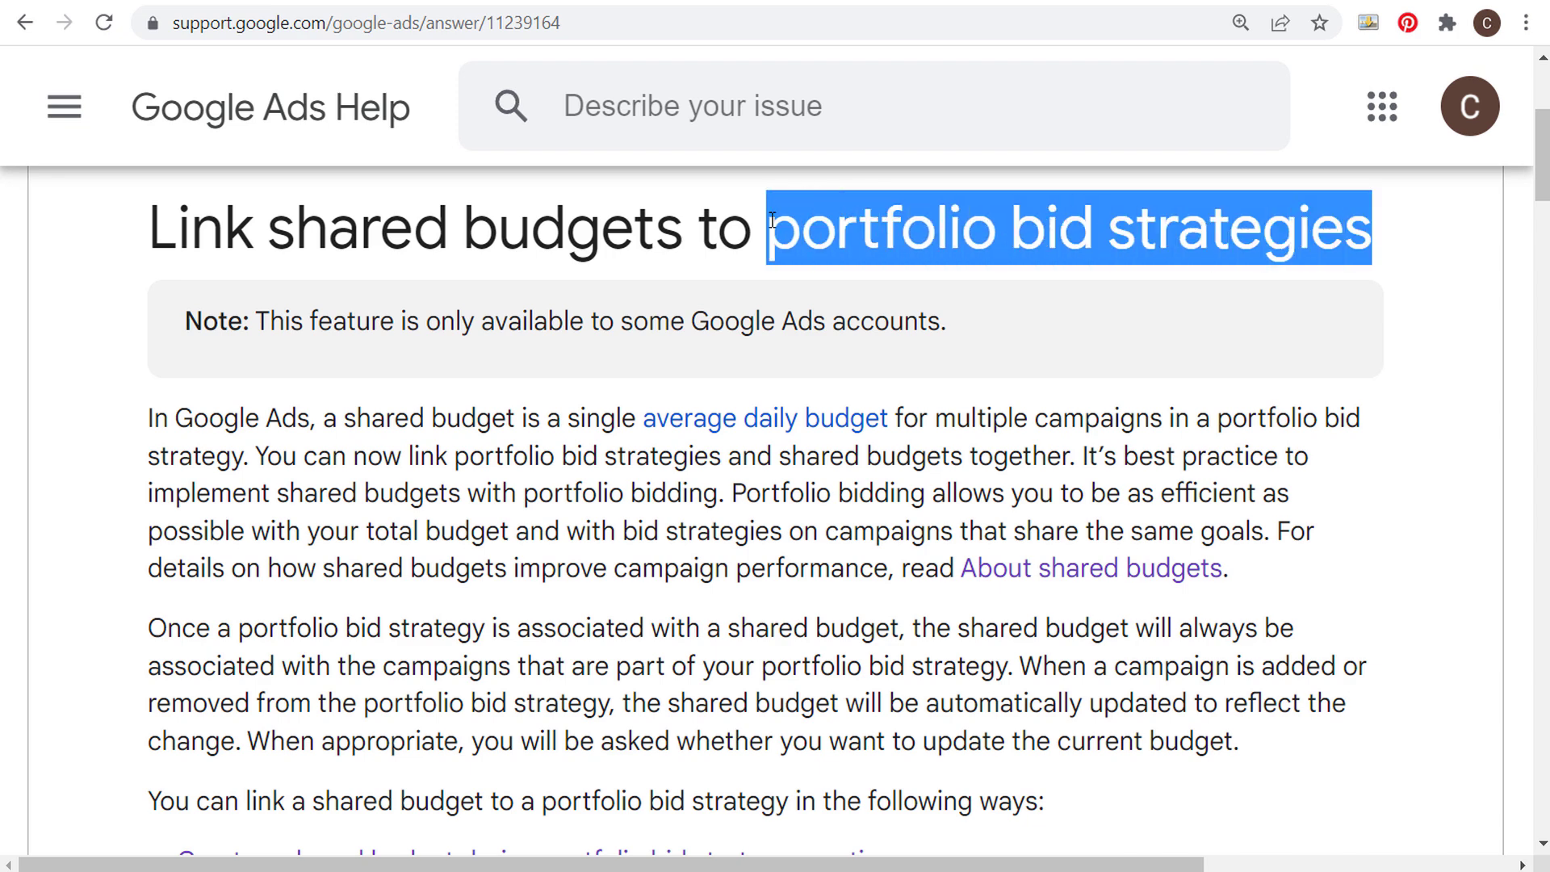
pyautogui.click(862, 234)
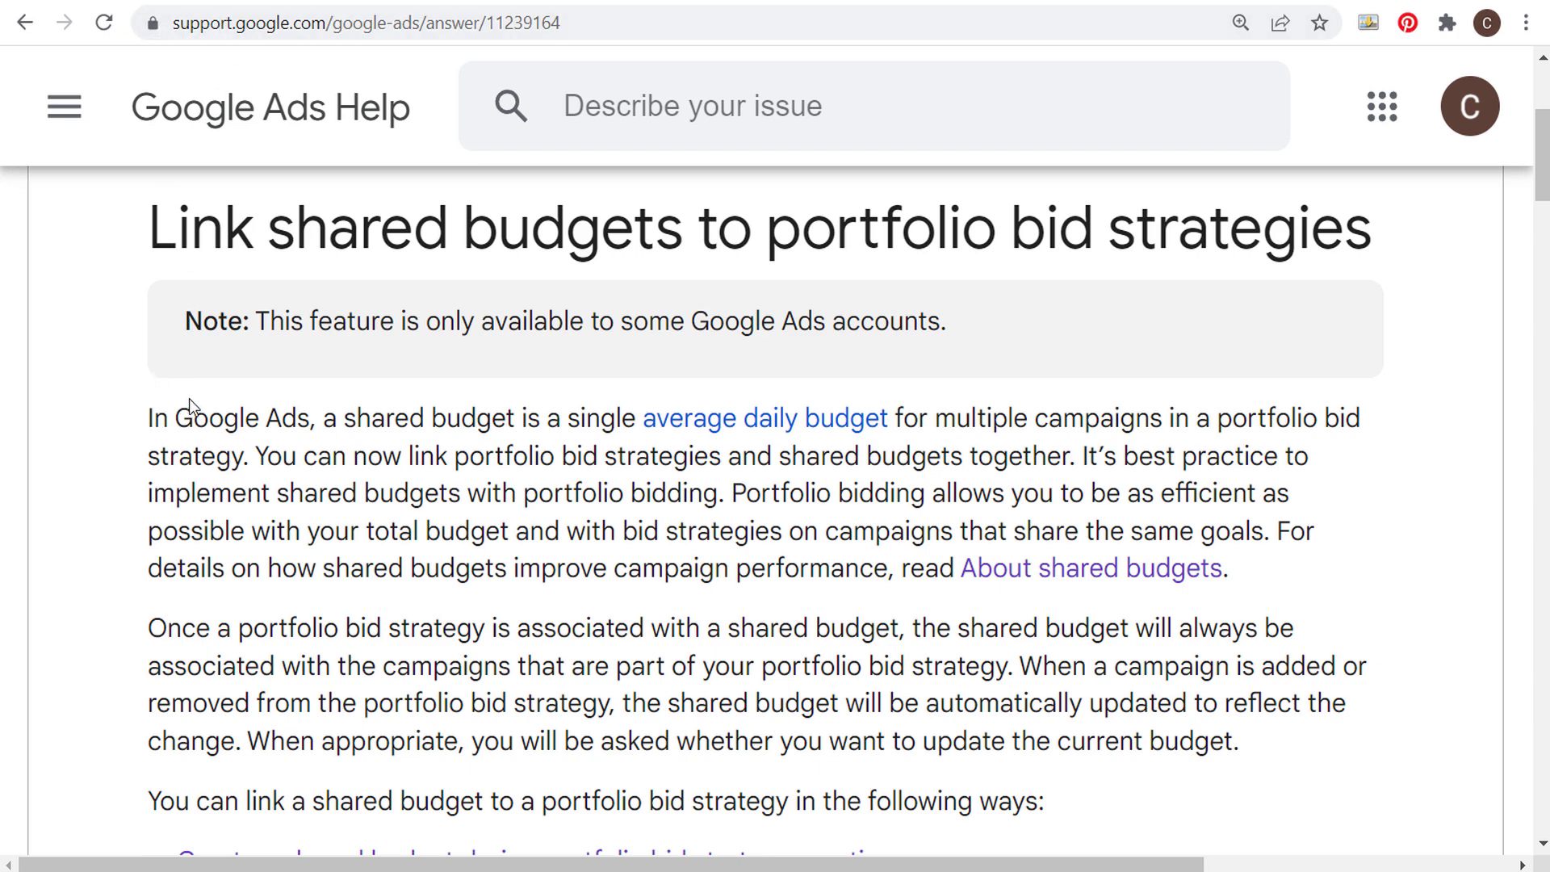
pyautogui.click(277, 3)
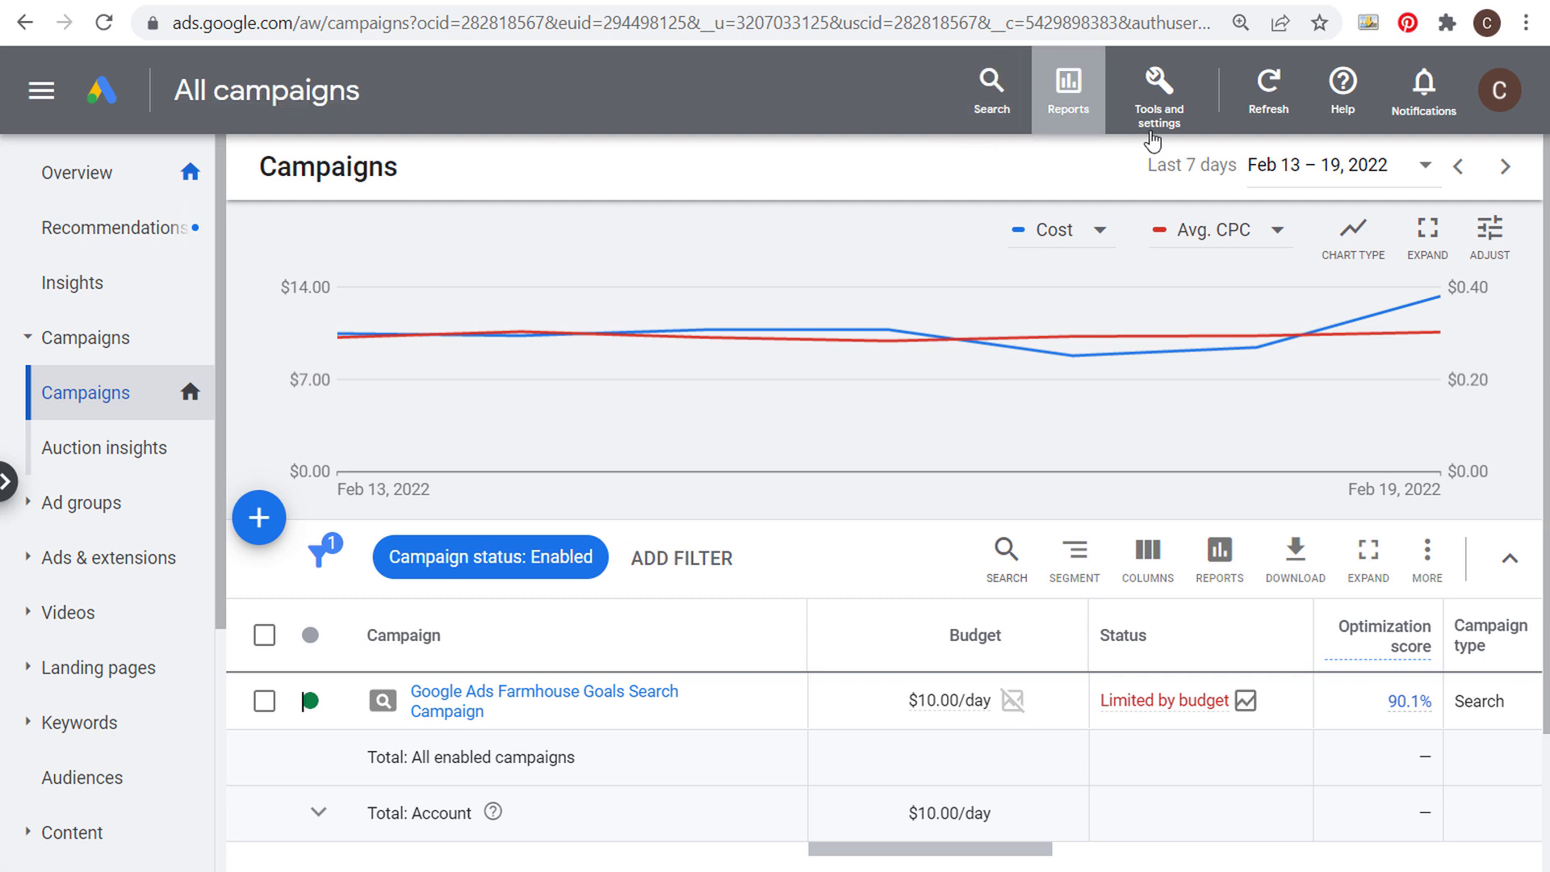
# Step: Start a new shared budget in the shared library and name it Shared Budget Example
pyautogui.click(1167, 88)
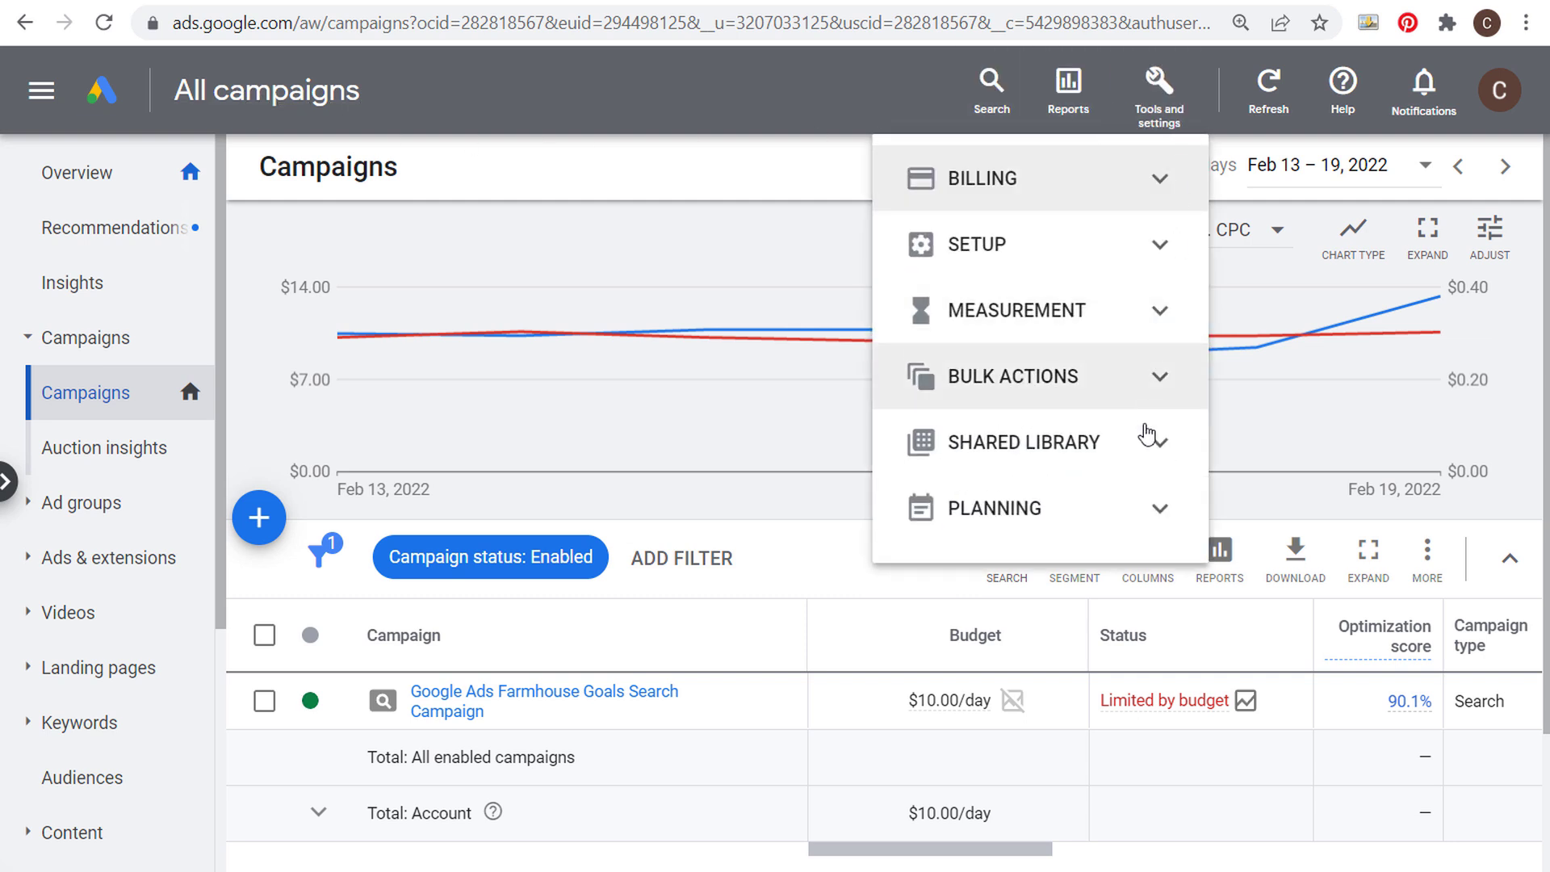
pyautogui.click(1160, 445)
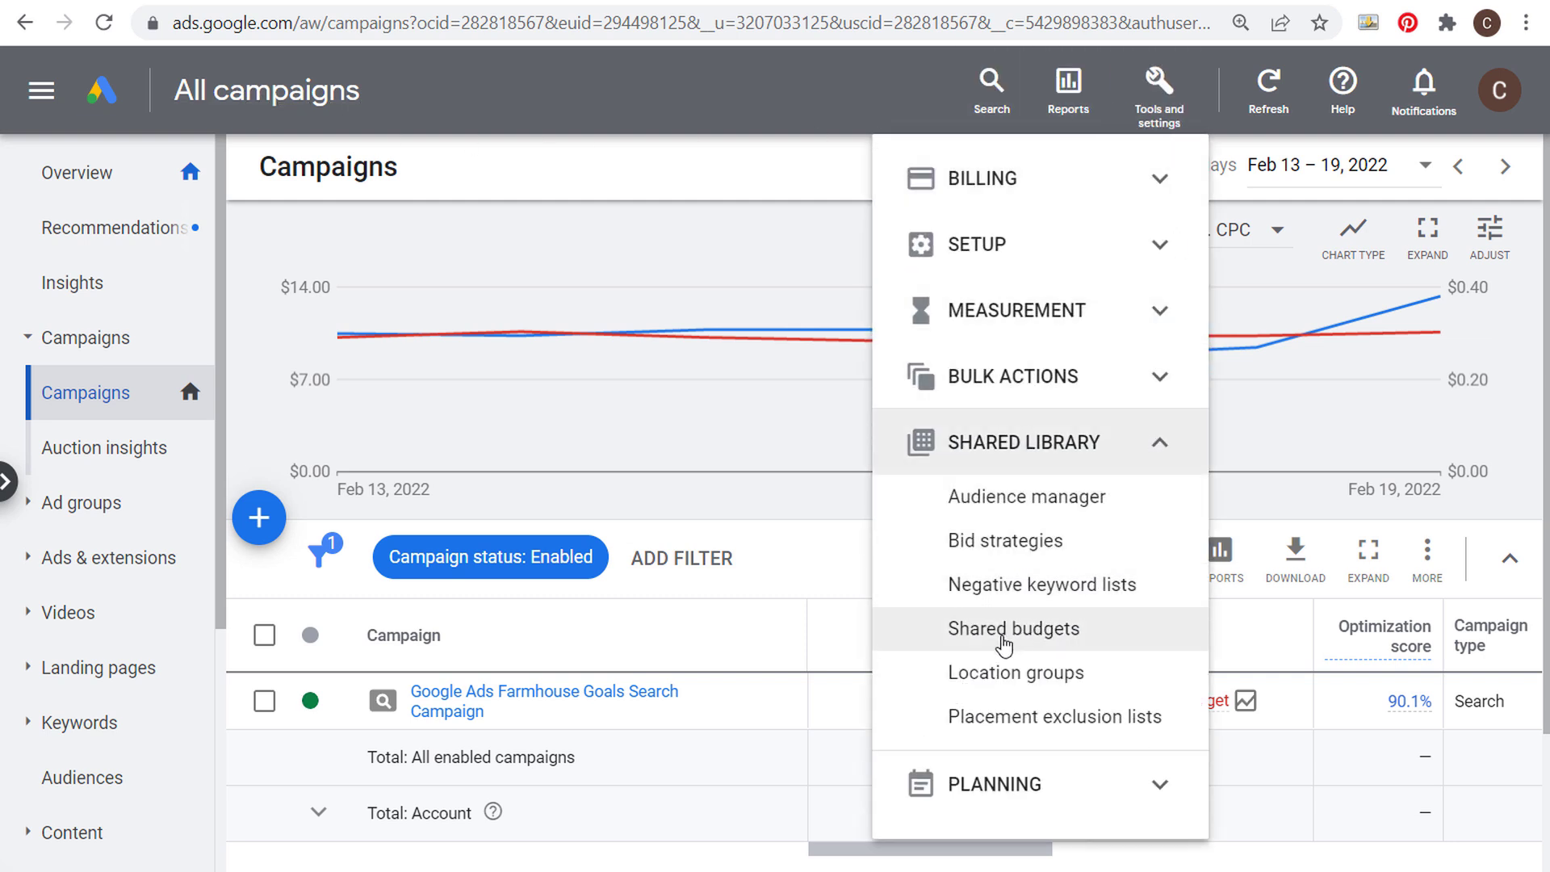
pyautogui.click(1008, 636)
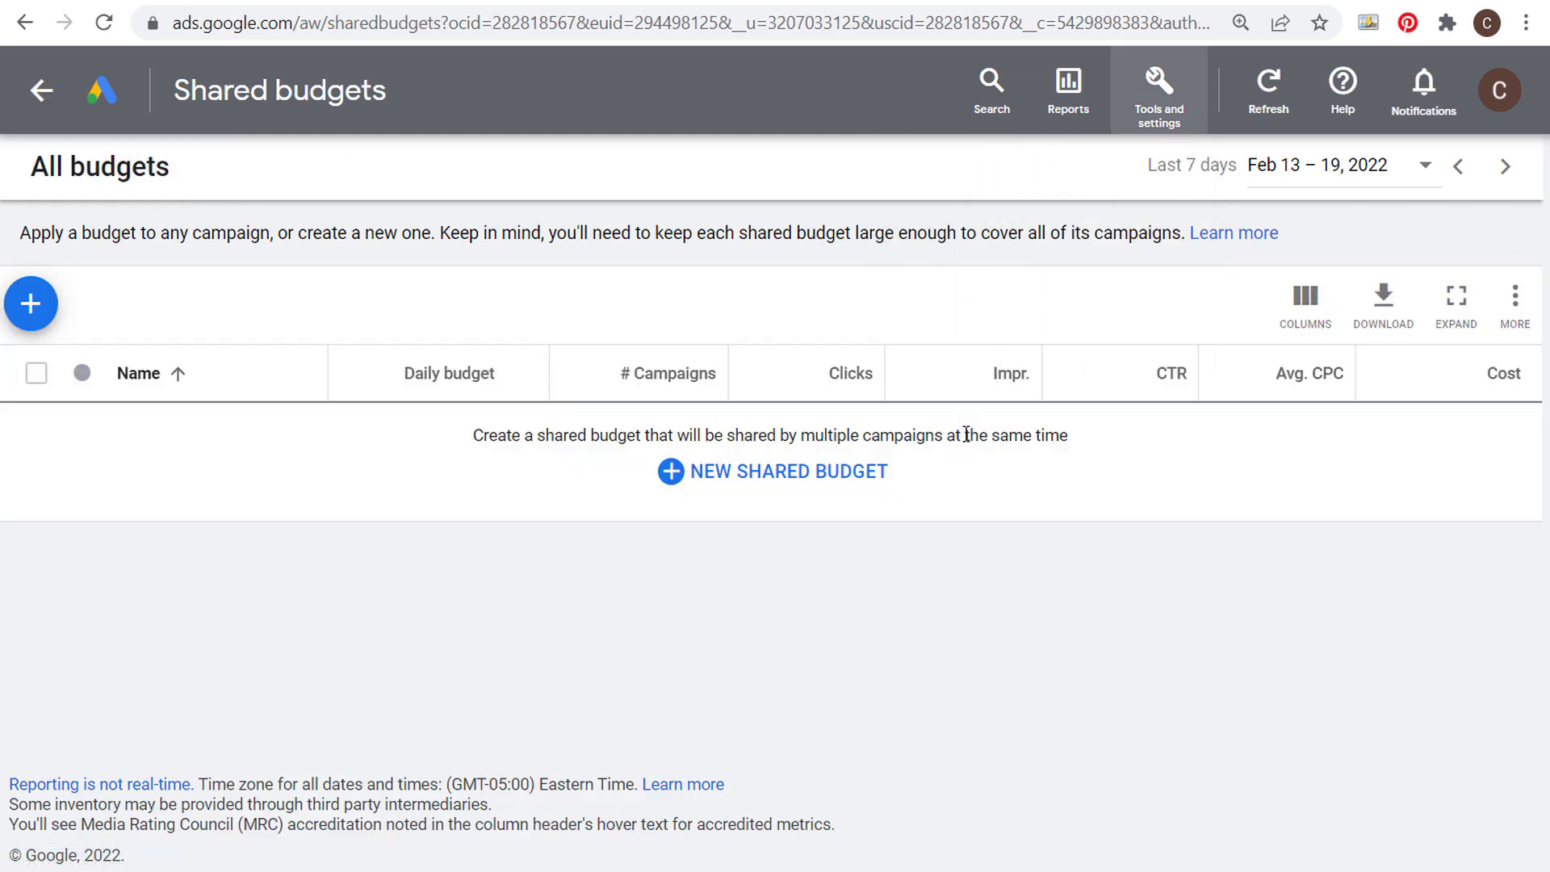
pyautogui.click(684, 483)
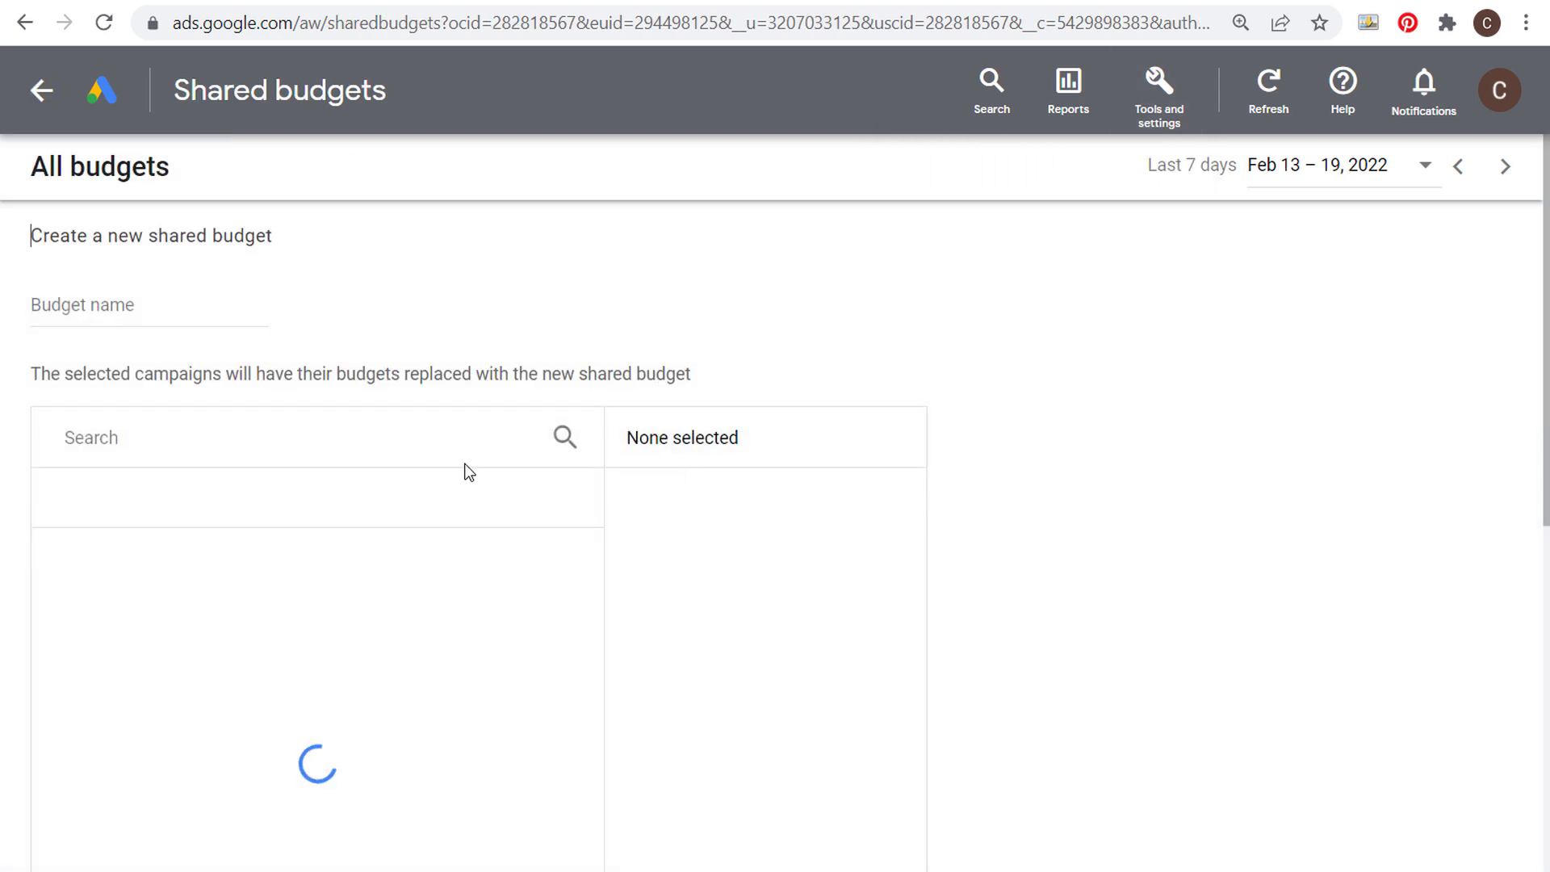
pyautogui.click(132, 308)
pyautogui.write('Shared Budget Example')
pyautogui.scroll(-2, 630, 422)
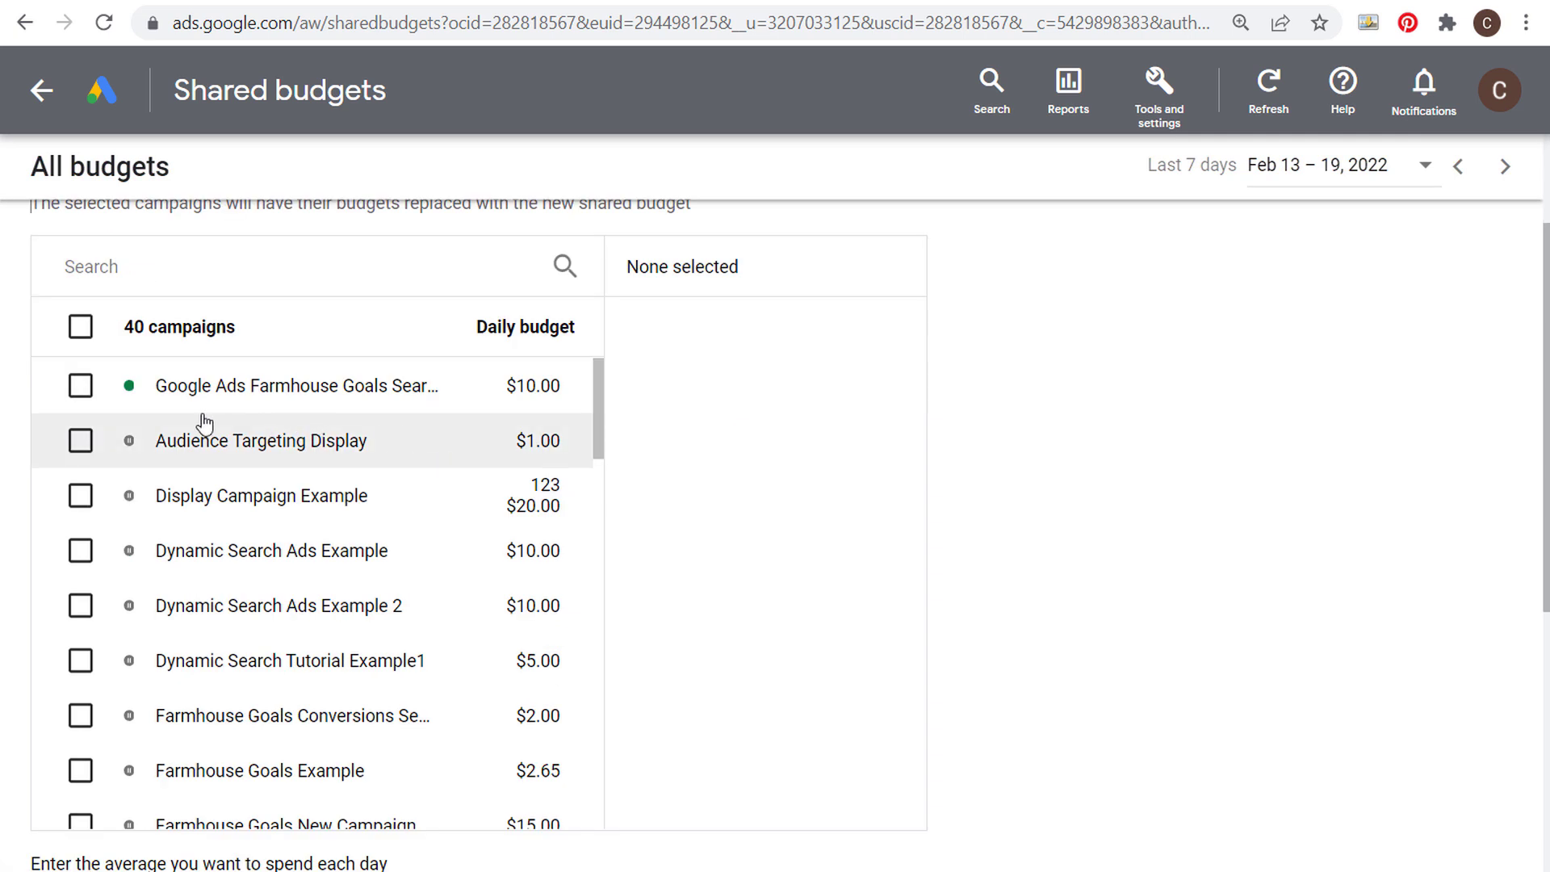
# Step: Apply the shared budget to the Google Ads Farmhouse Goals Search Campaign and Audience Targeting Display campaigns, review its total, and save it
pyautogui.click(81, 386)
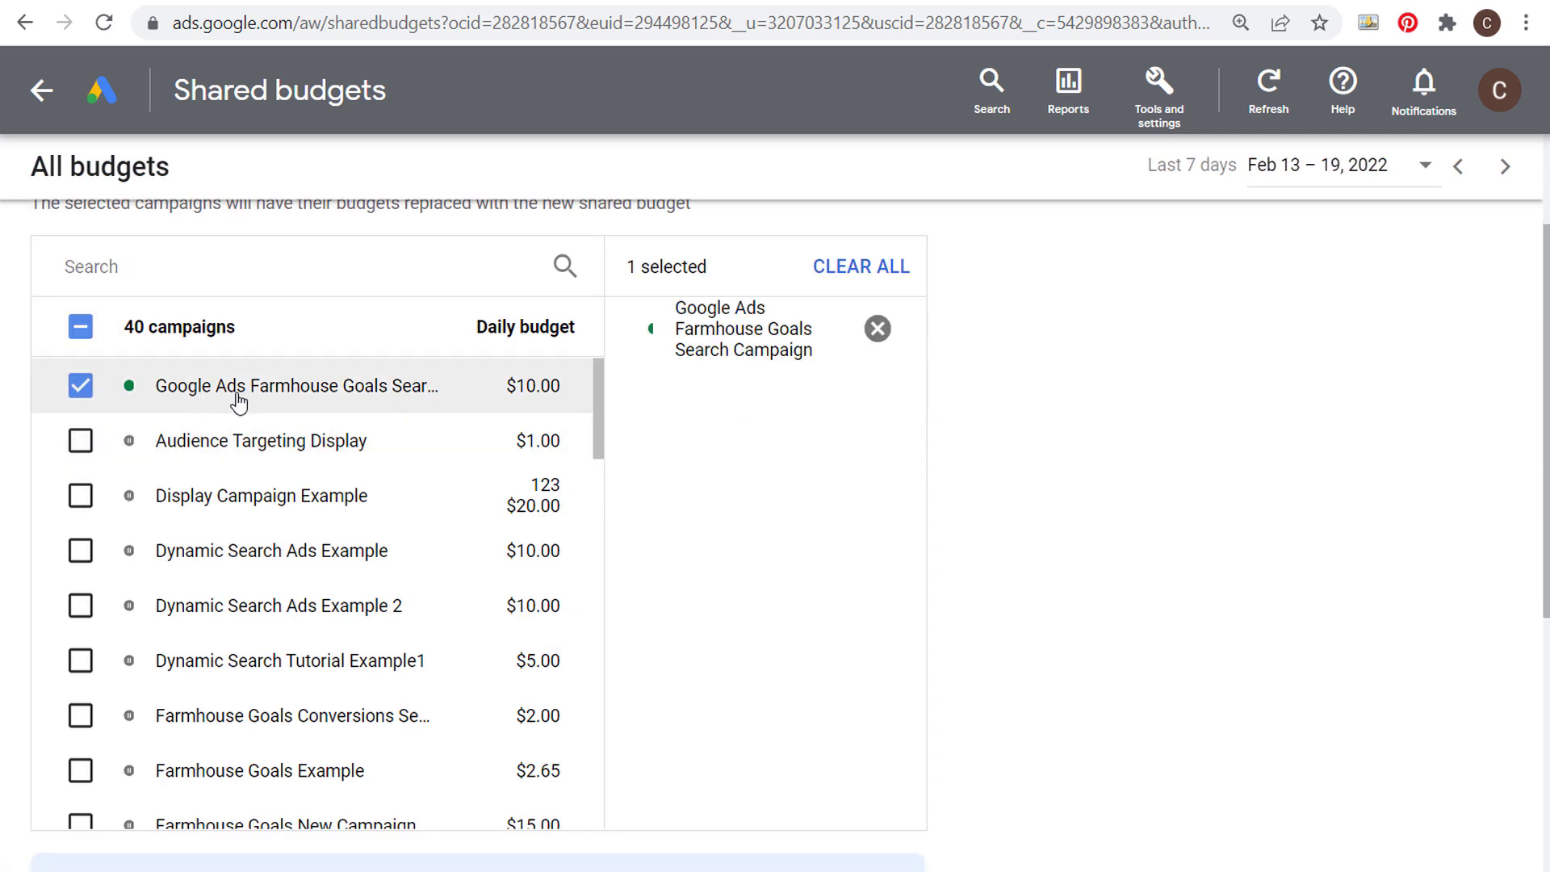
pyautogui.click(82, 445)
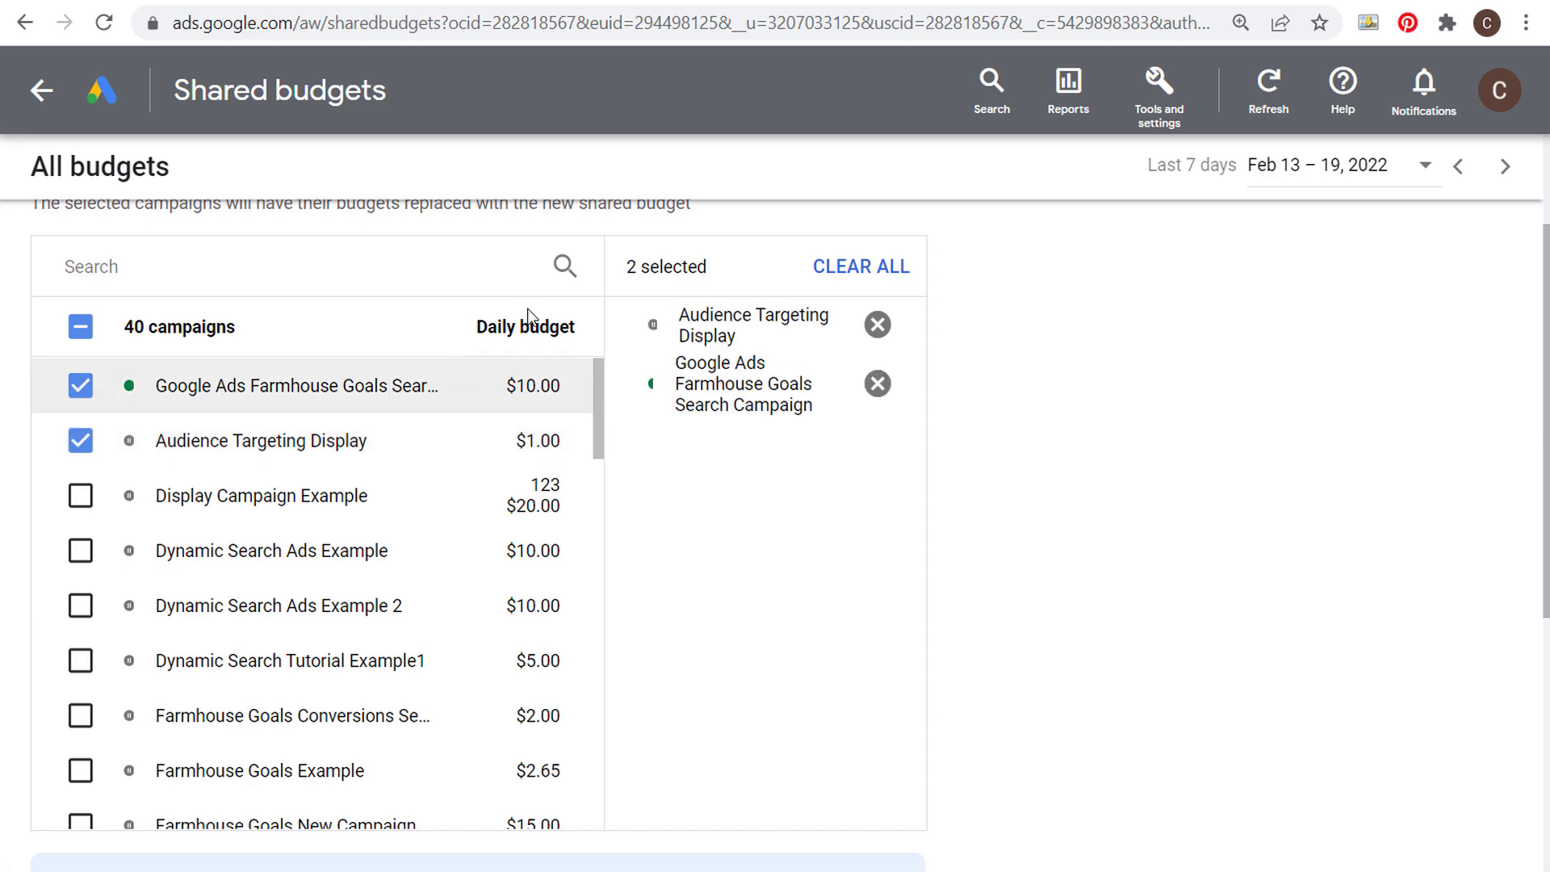
pyautogui.scroll(-2, 1001, 386)
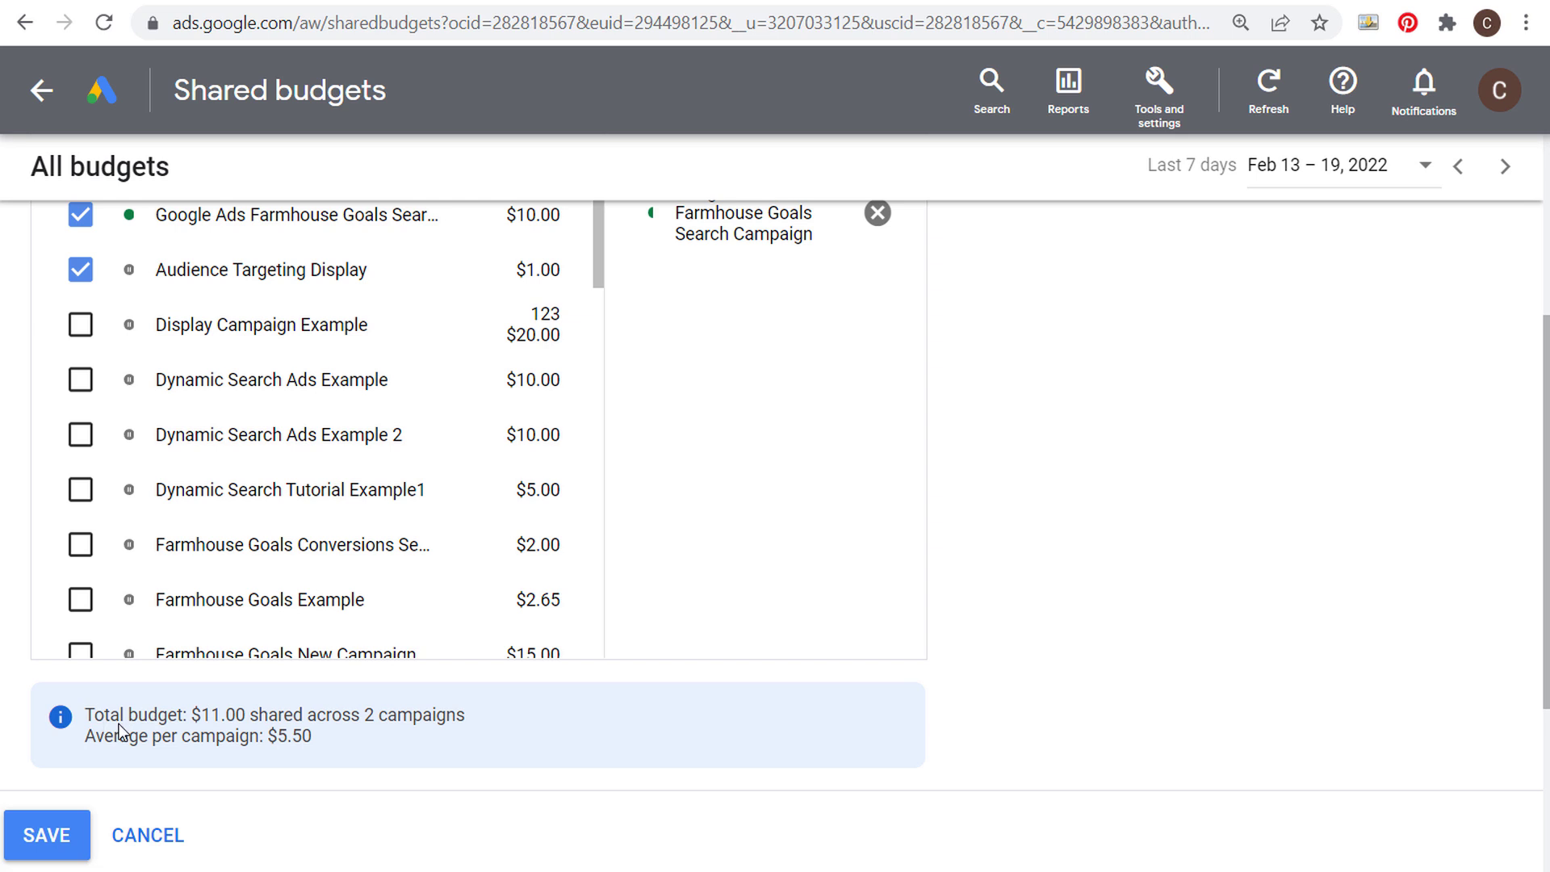
pyautogui.moveTo(119, 725); pyautogui.dragTo(279, 717)
pyautogui.click(360, 717)
pyautogui.click(69, 814)
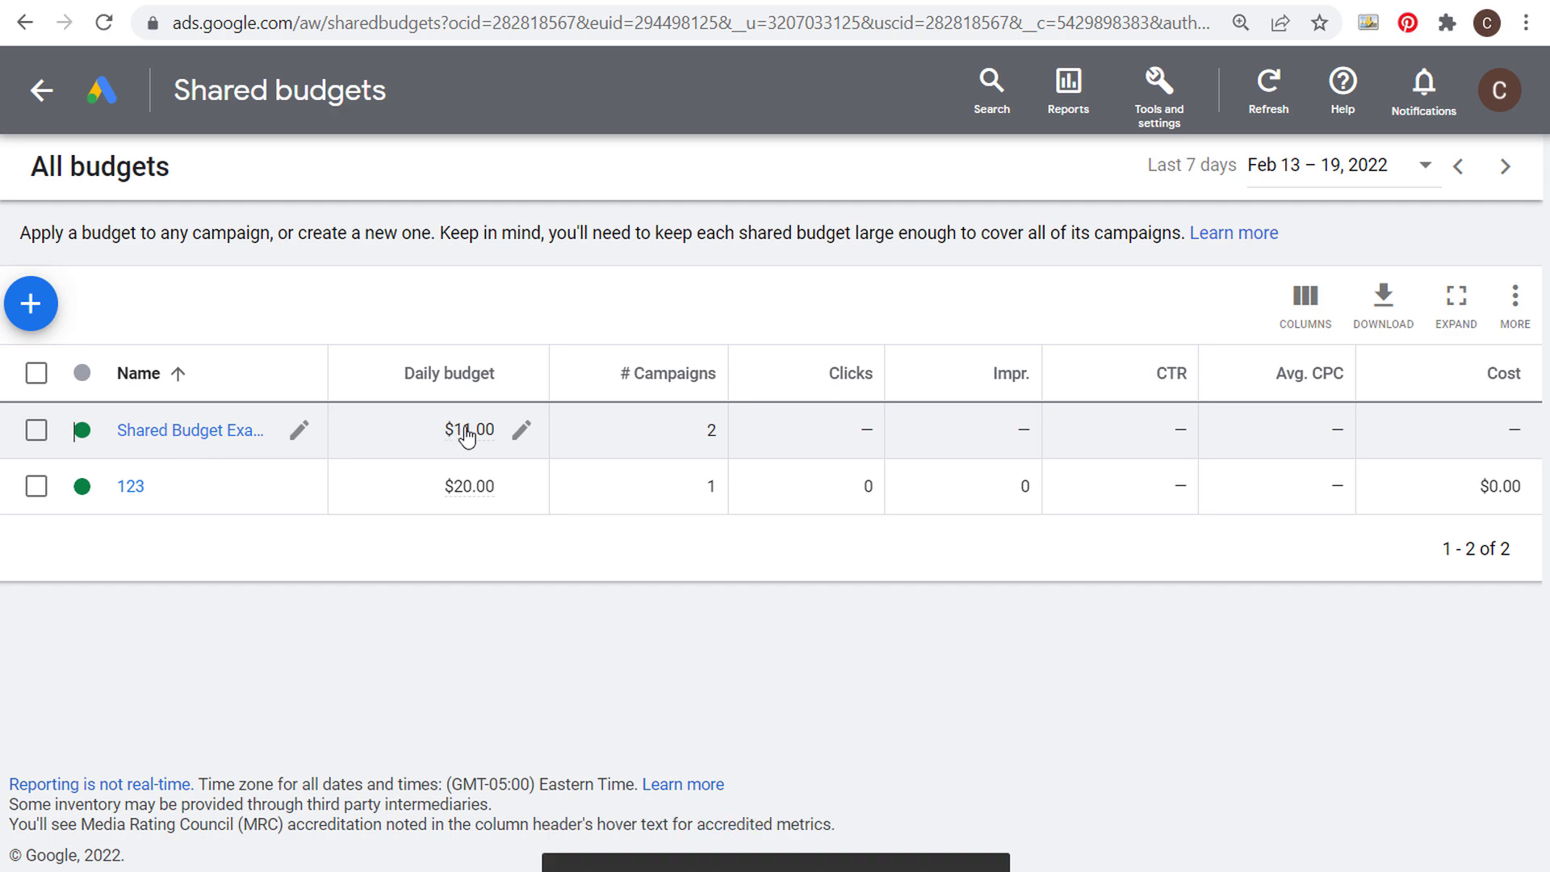
# Step: Set the daily amount of Shared Budget Example to $25.00 and save the change
pyautogui.click(517, 436)
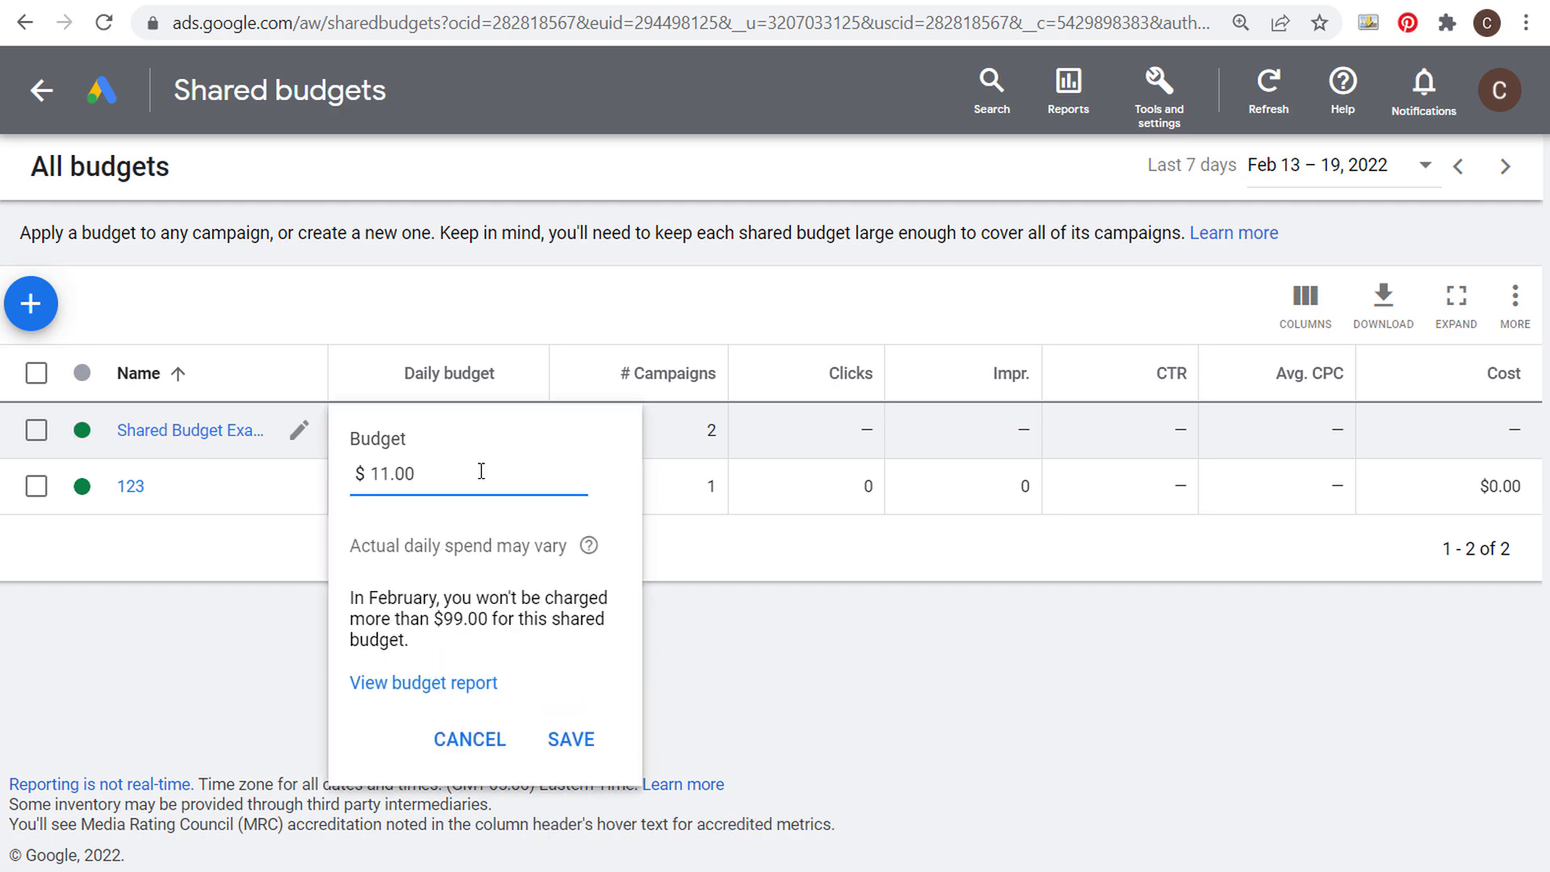
pyautogui.moveTo(464, 468); pyautogui.dragTo(329, 488)
pyautogui.write('25.00')
pyautogui.click(567, 738)
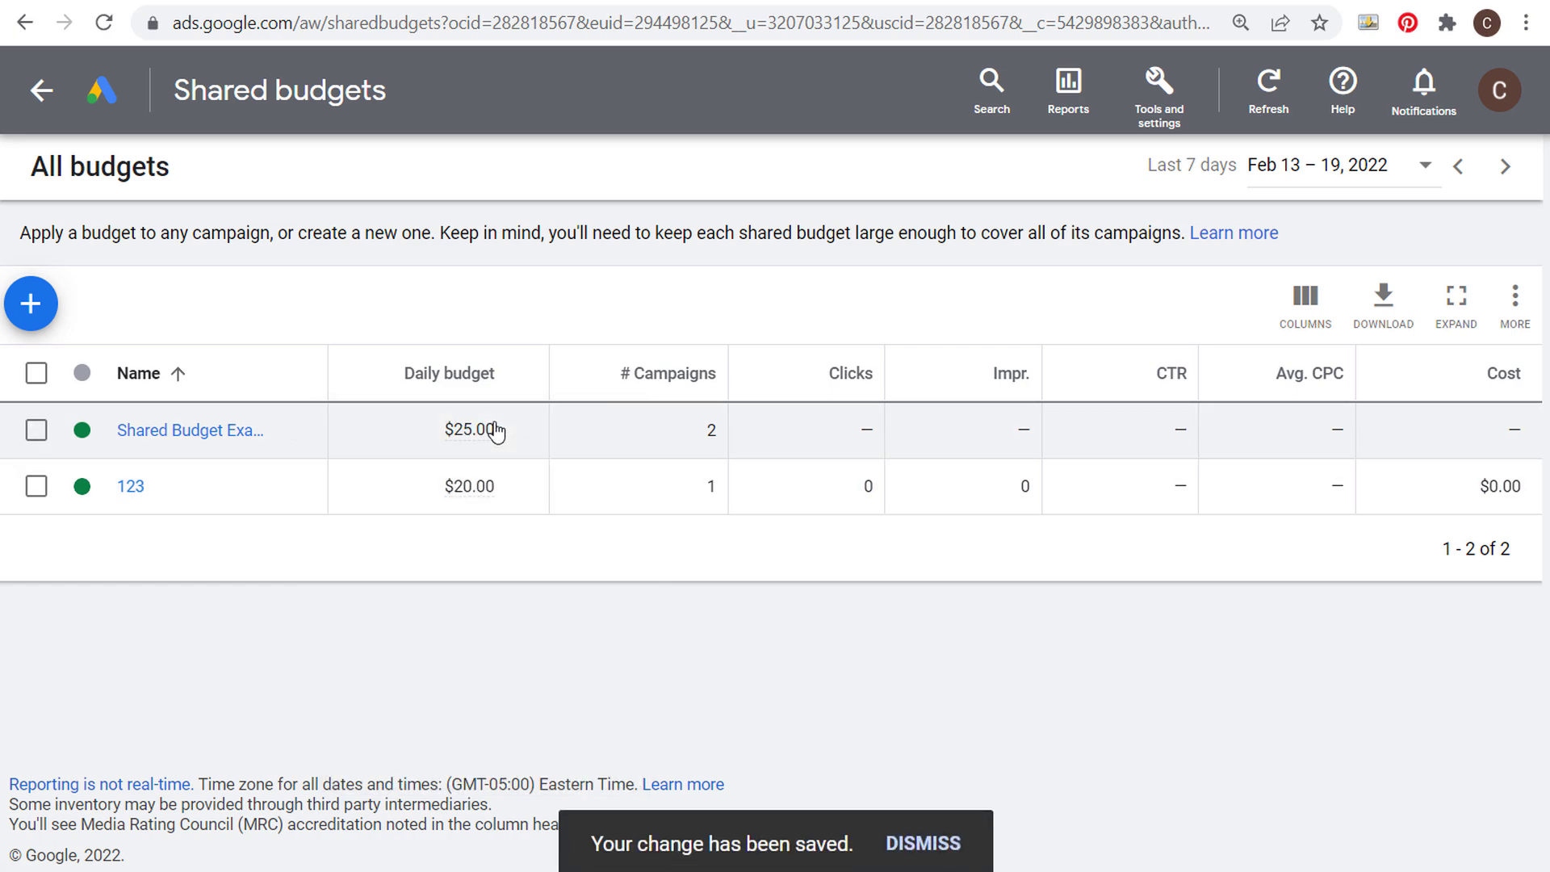
# Step: Check the farmhouse campaign's budget on the Campaigns page and look at the help article on linking shared budgets to portfolio bid strategies
pyautogui.click(41, 90)
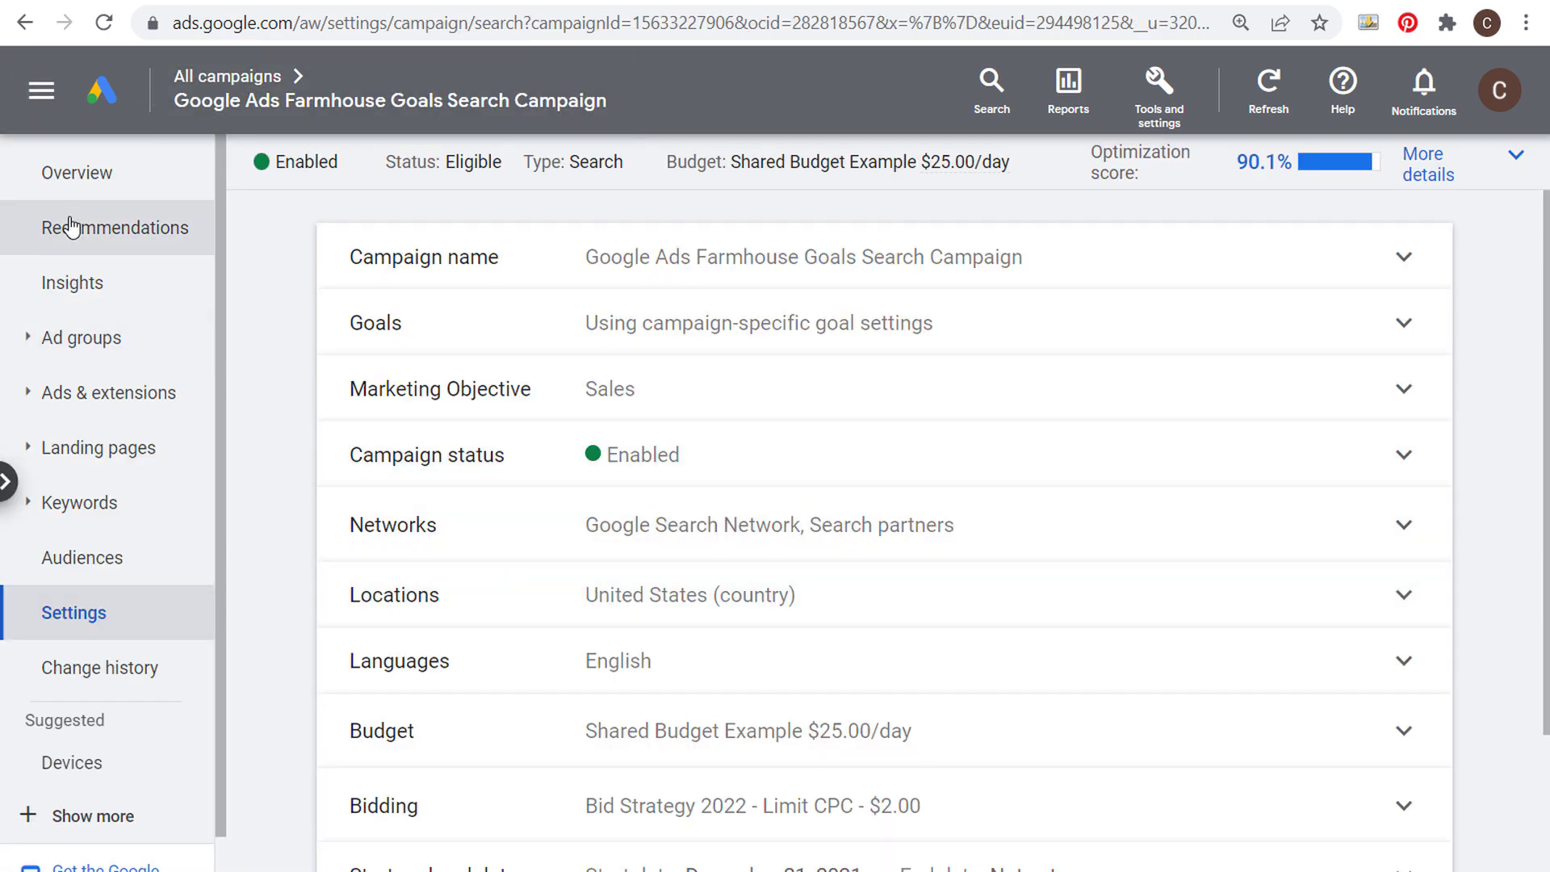
pyautogui.click(215, 79)
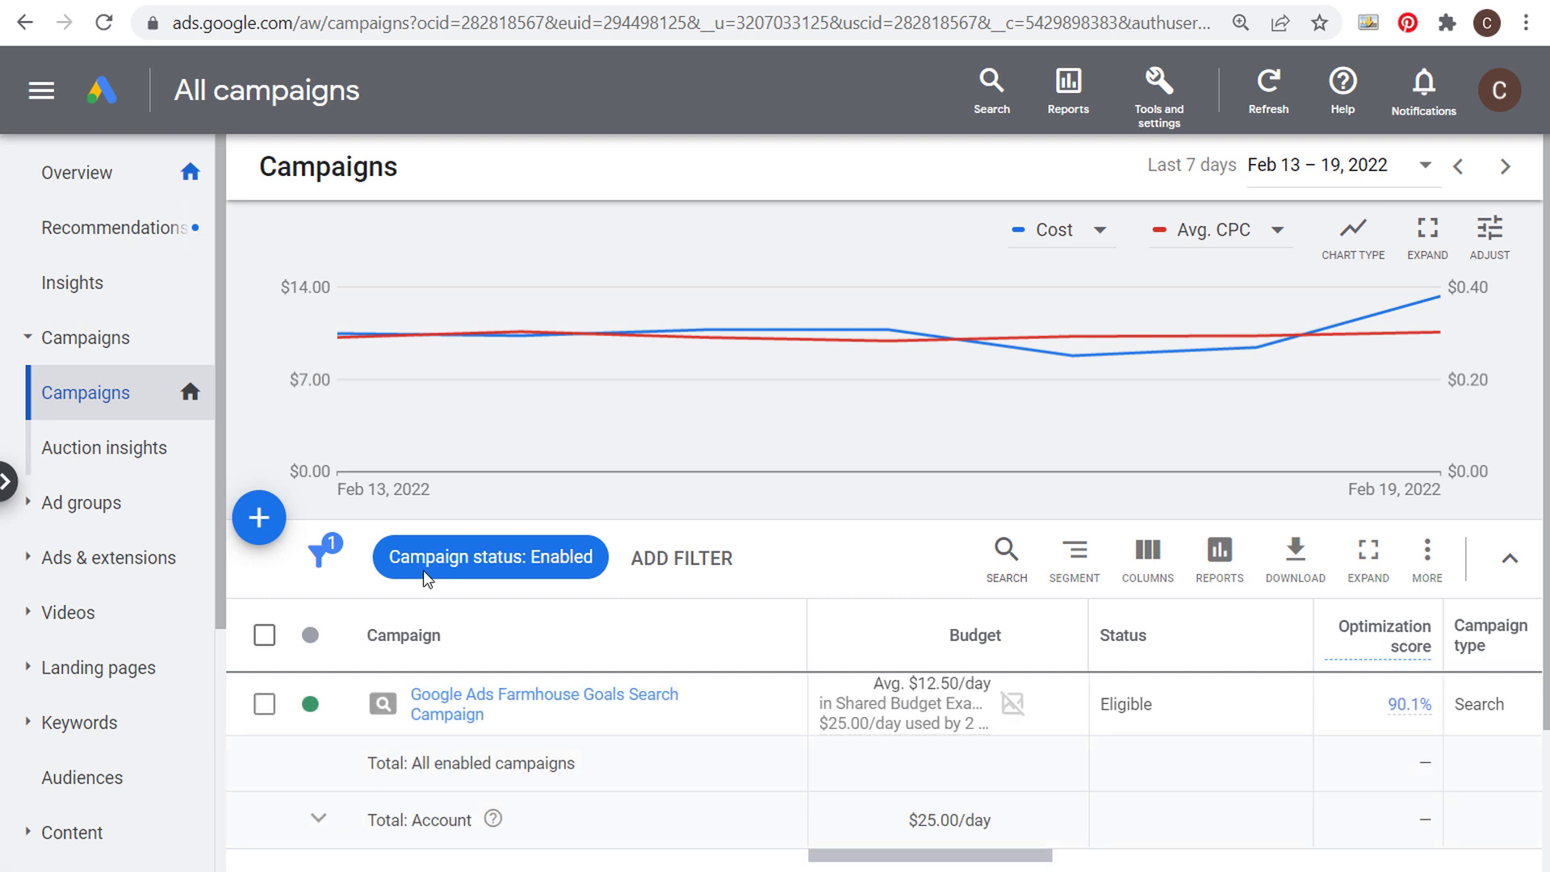
pyautogui.moveTo(935, 689)
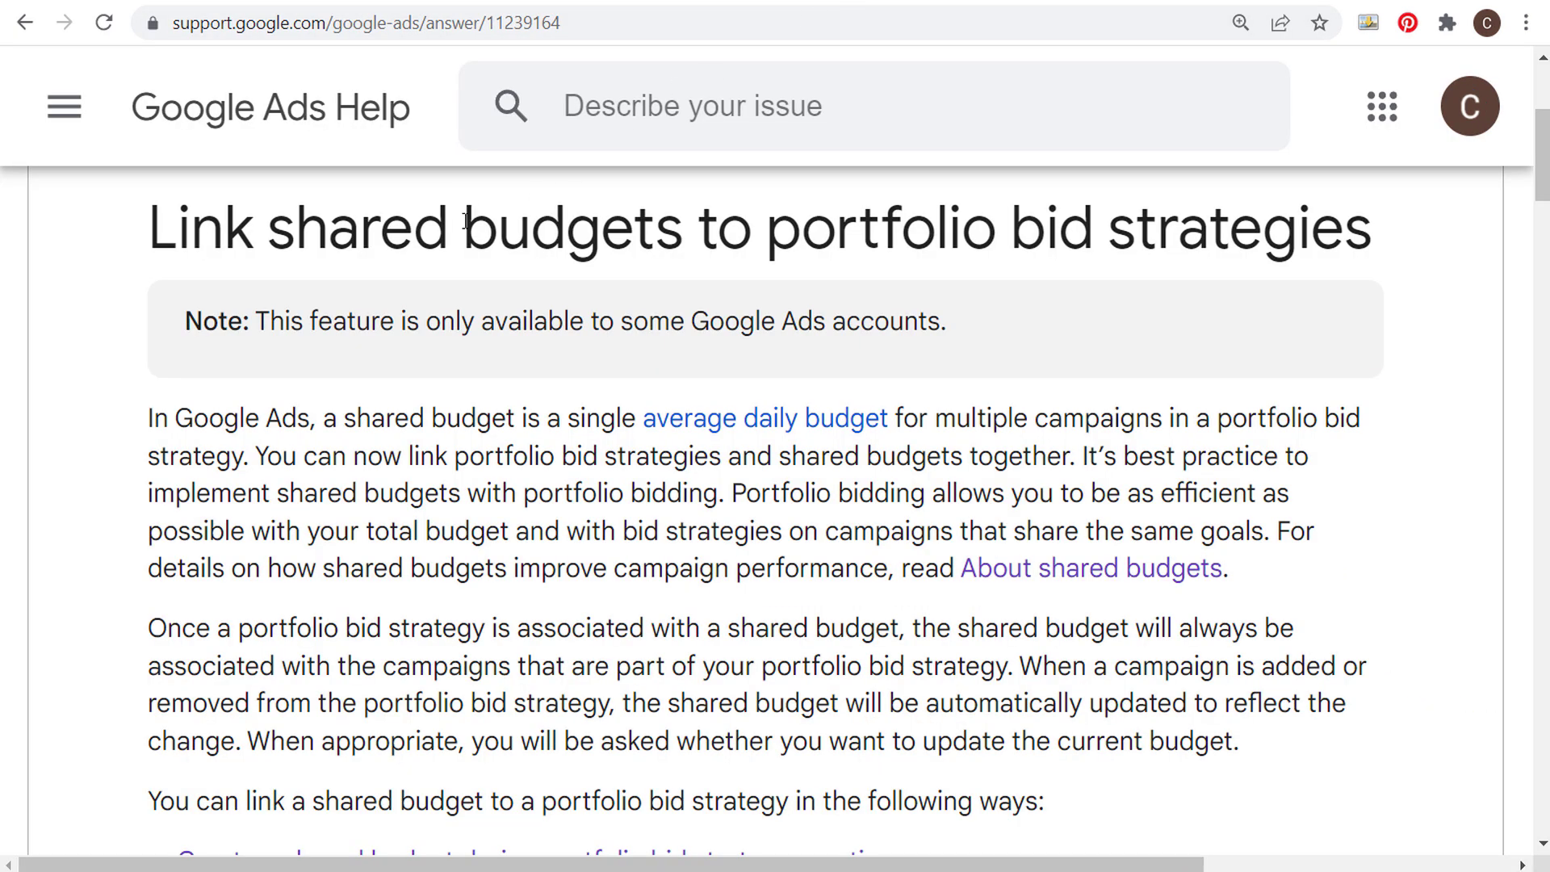
pyautogui.moveTo(465, 220); pyautogui.dragTo(703, 202)
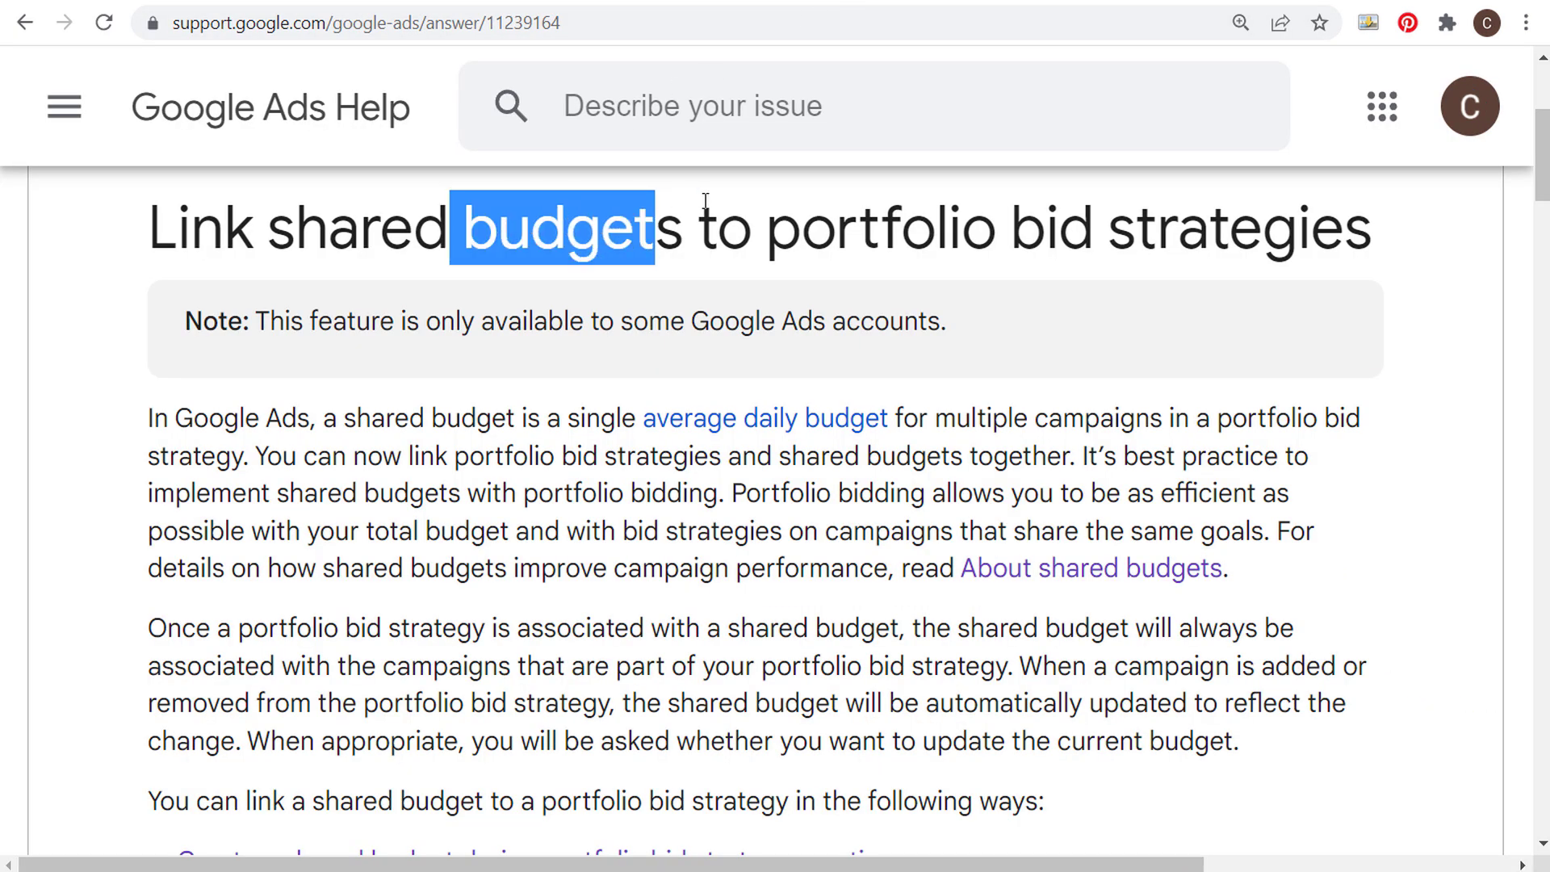
pyautogui.click(863, 208)
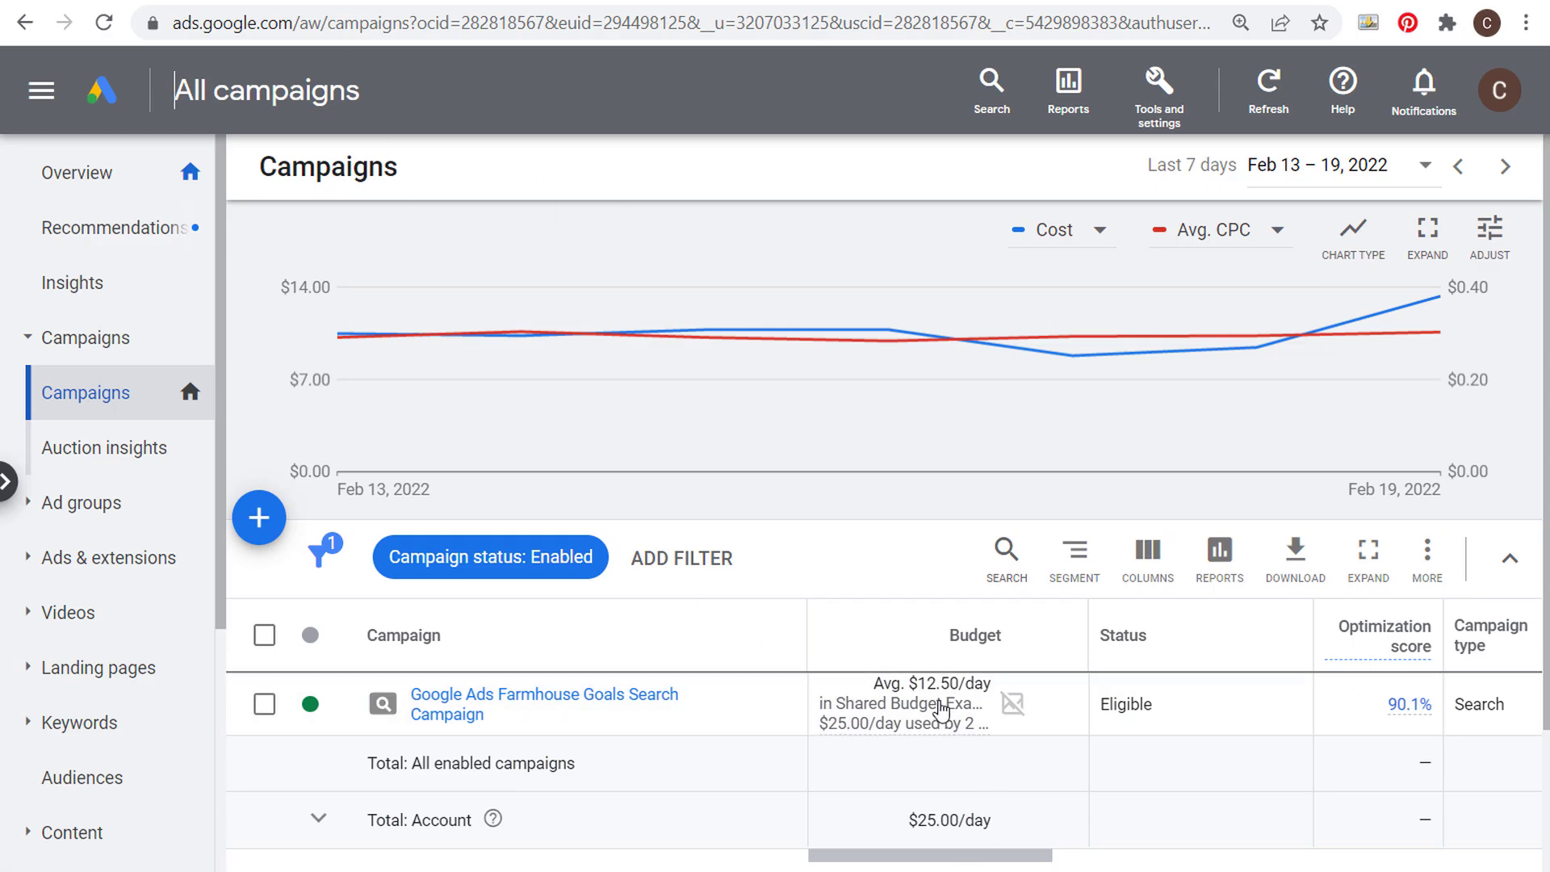
# Step: Set the daily budget shared by the farmhouse search campaign to $10.00 on the Campaigns page and save it
pyautogui.click(1059, 704)
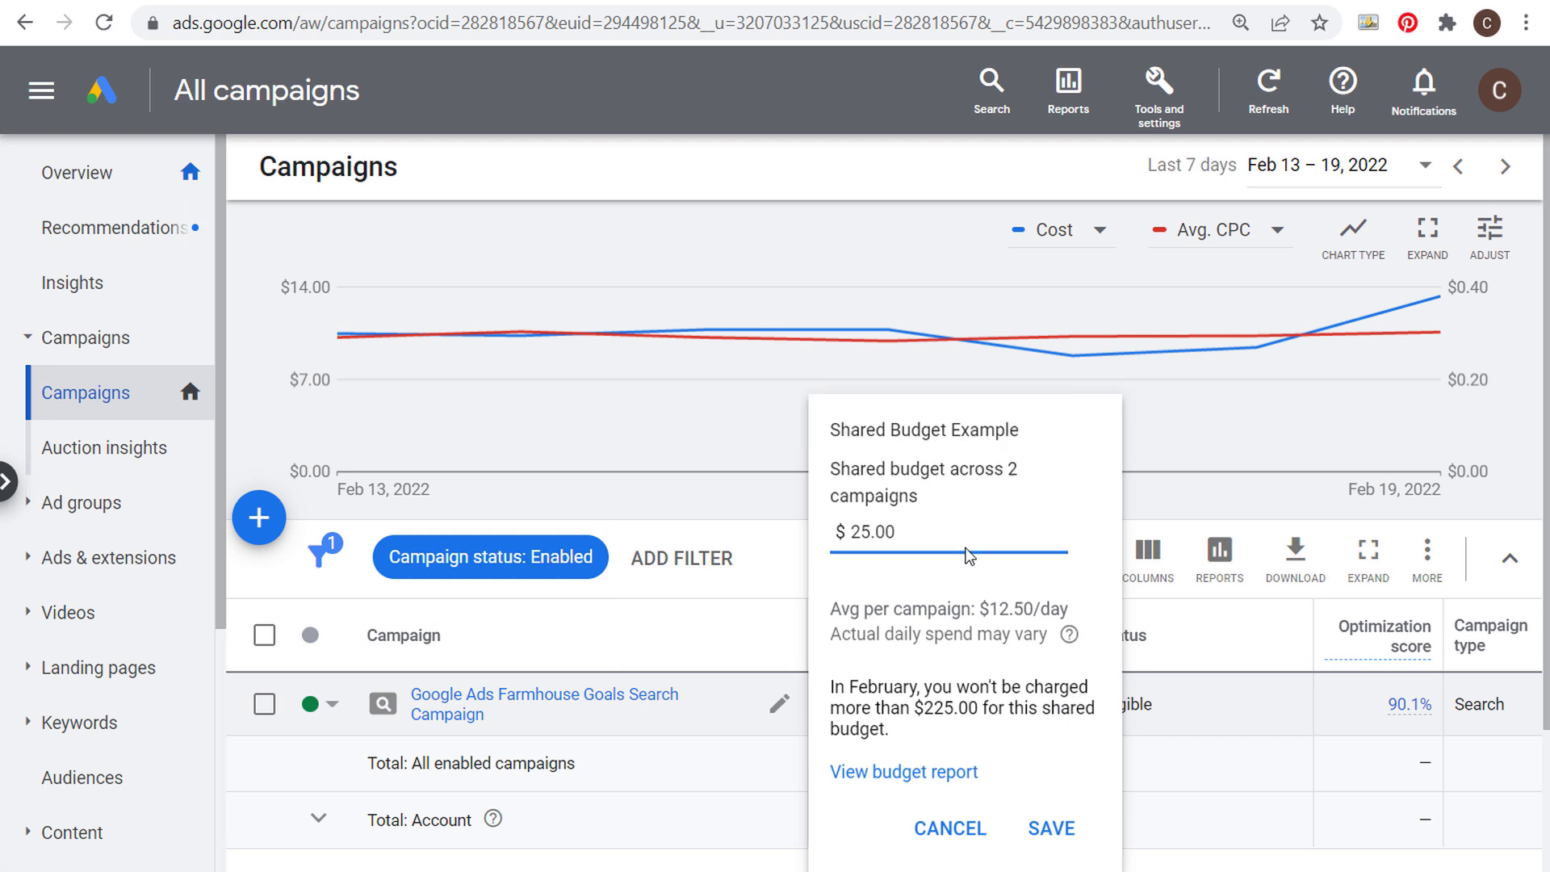
pyautogui.moveTo(969, 555); pyautogui.dragTo(794, 540)
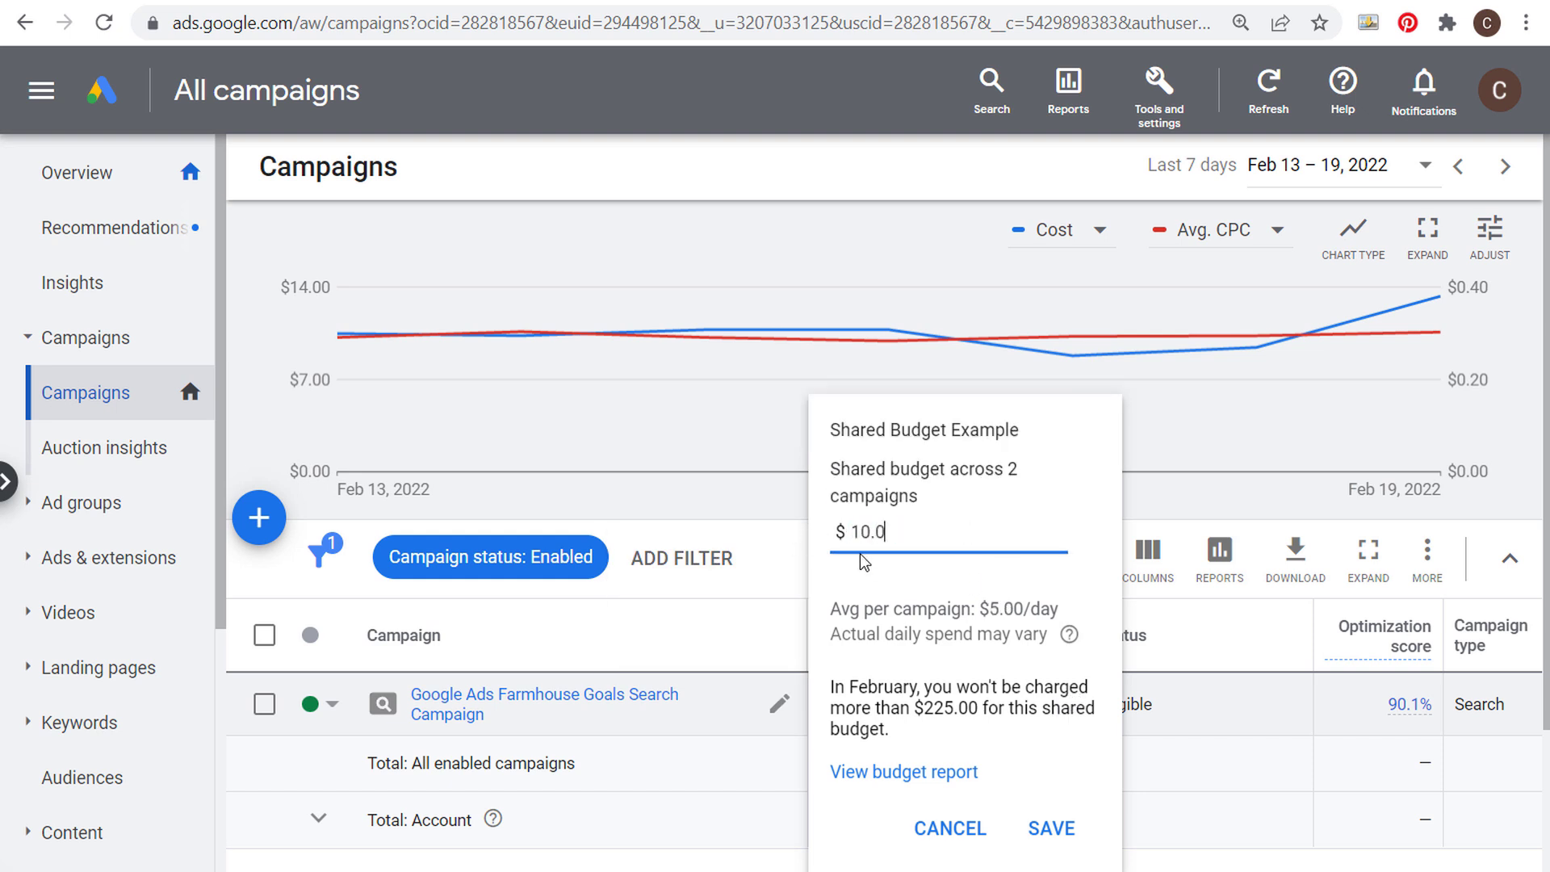
pyautogui.write('0')
pyautogui.press('Return')
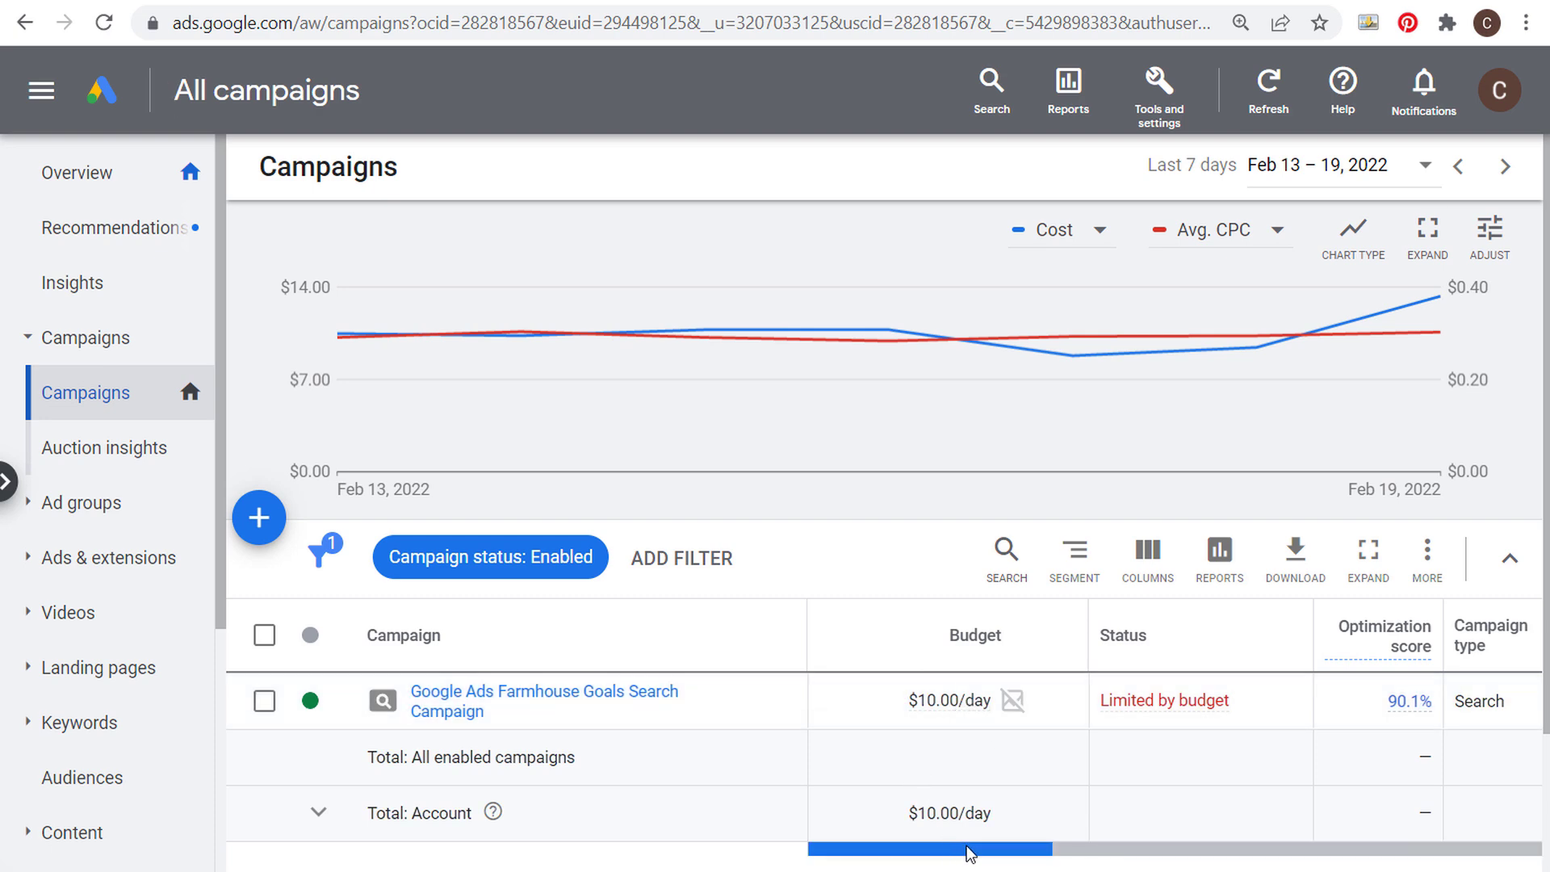
# Step: Read the explanation of the farmhouse search campaign's status in the campaigns table
pyautogui.moveTo(969, 852); pyautogui.dragTo(1033, 847)
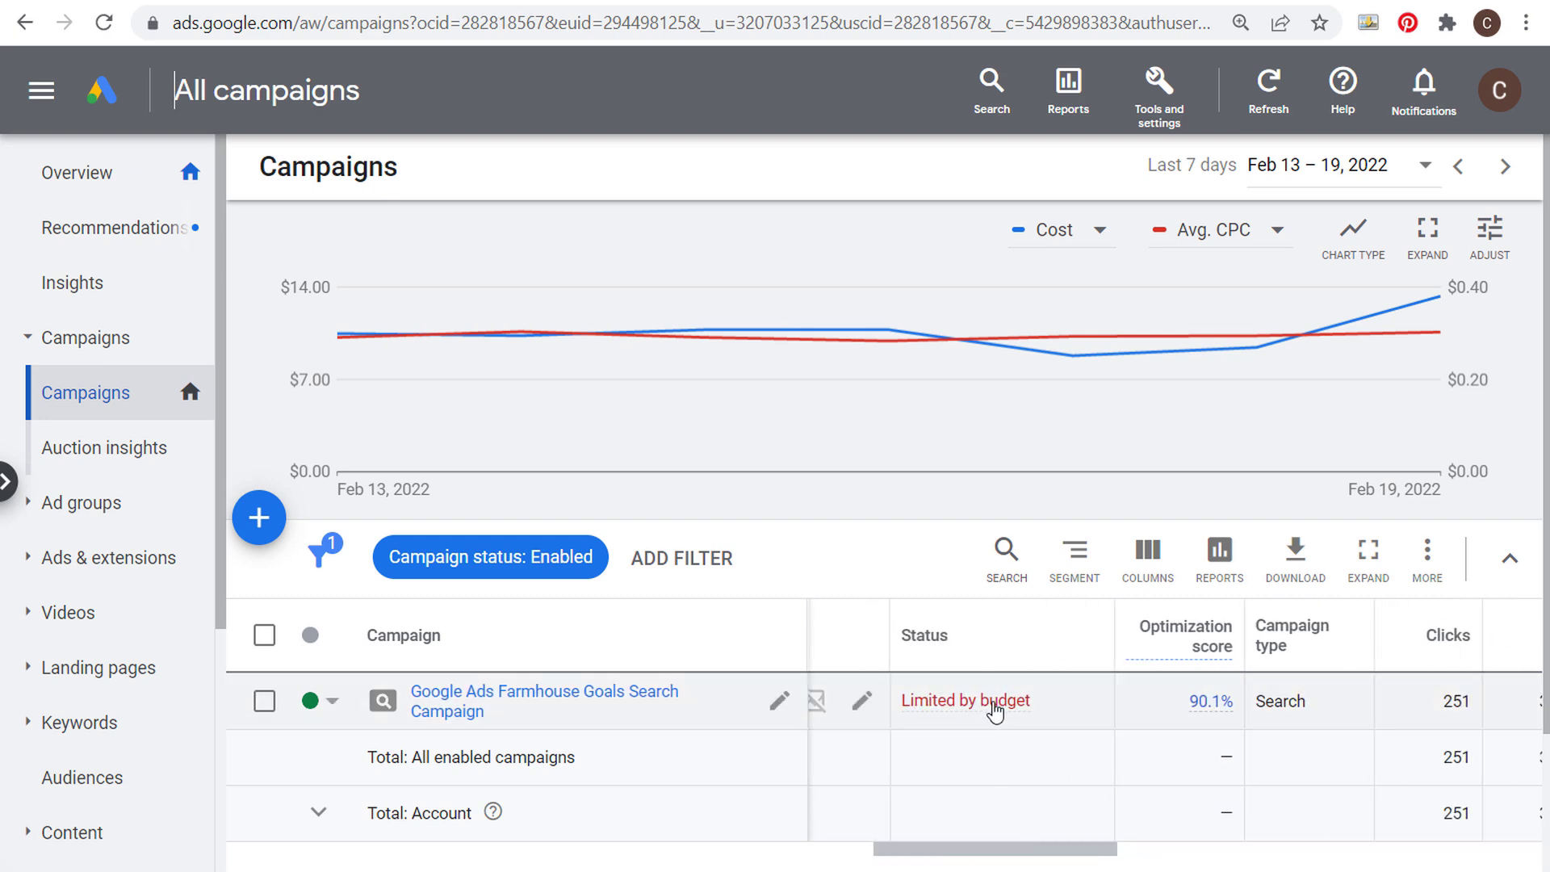
pyautogui.moveTo(986, 713)
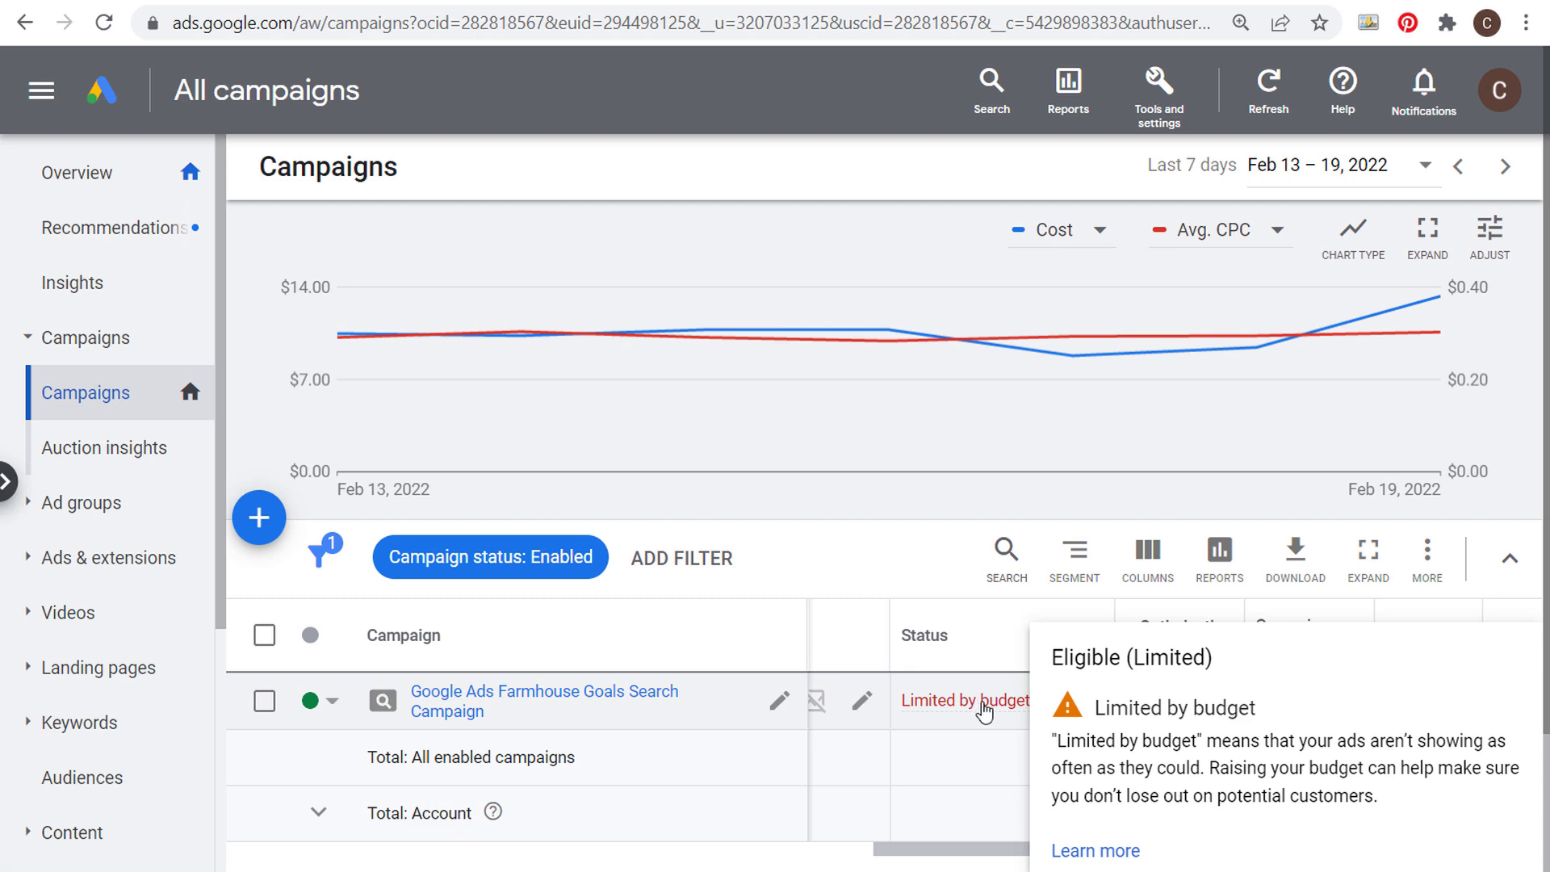
pyautogui.hscroll(-2, 927, 806)
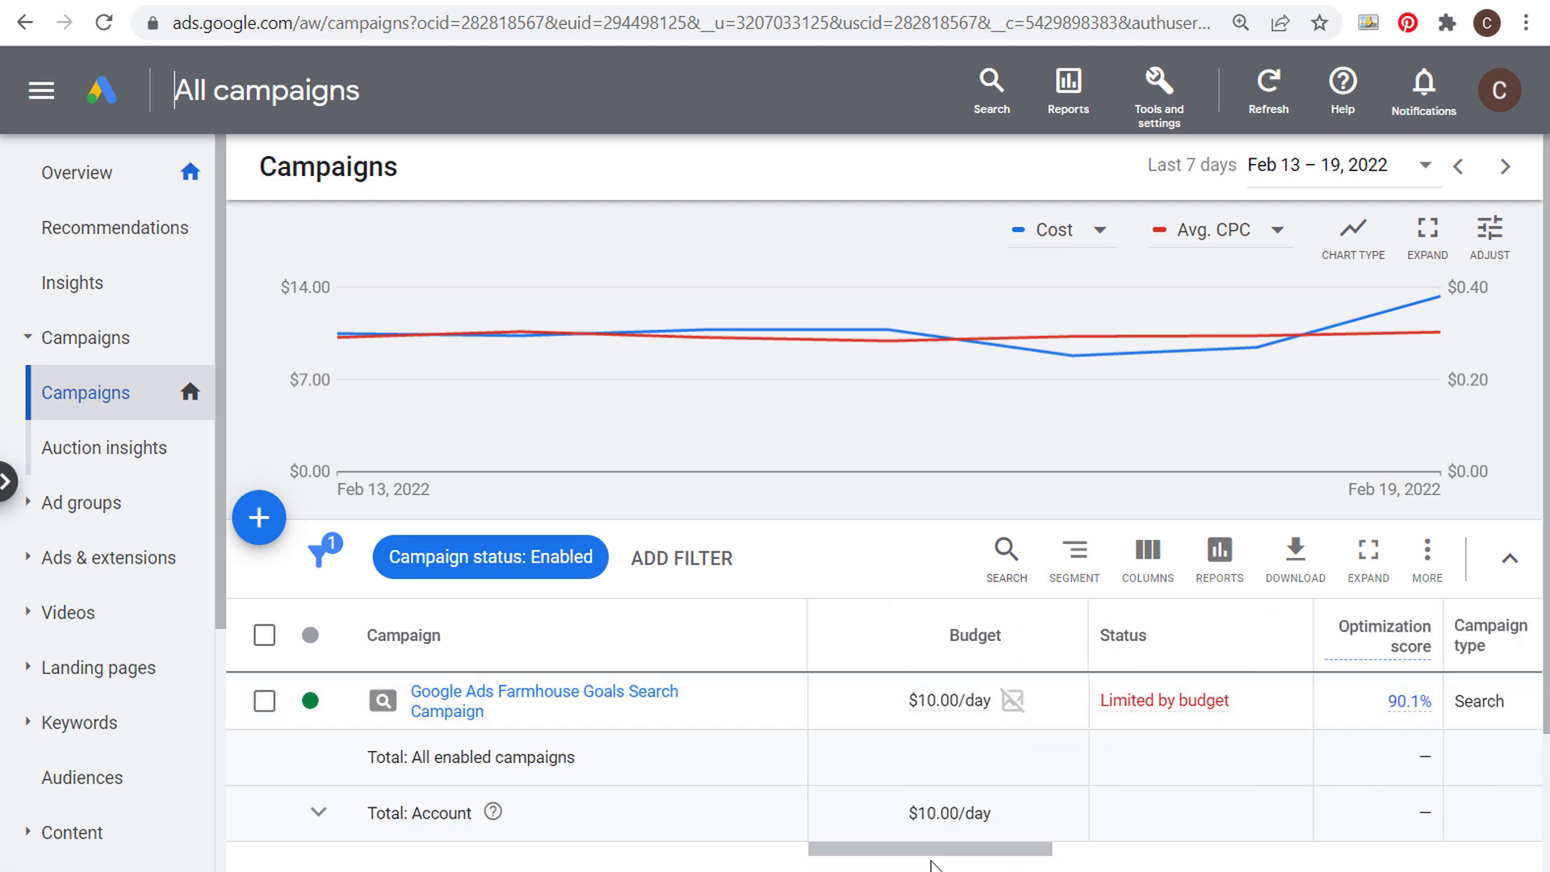
pyautogui.moveTo(986, 848); pyautogui.dragTo(997, 768)
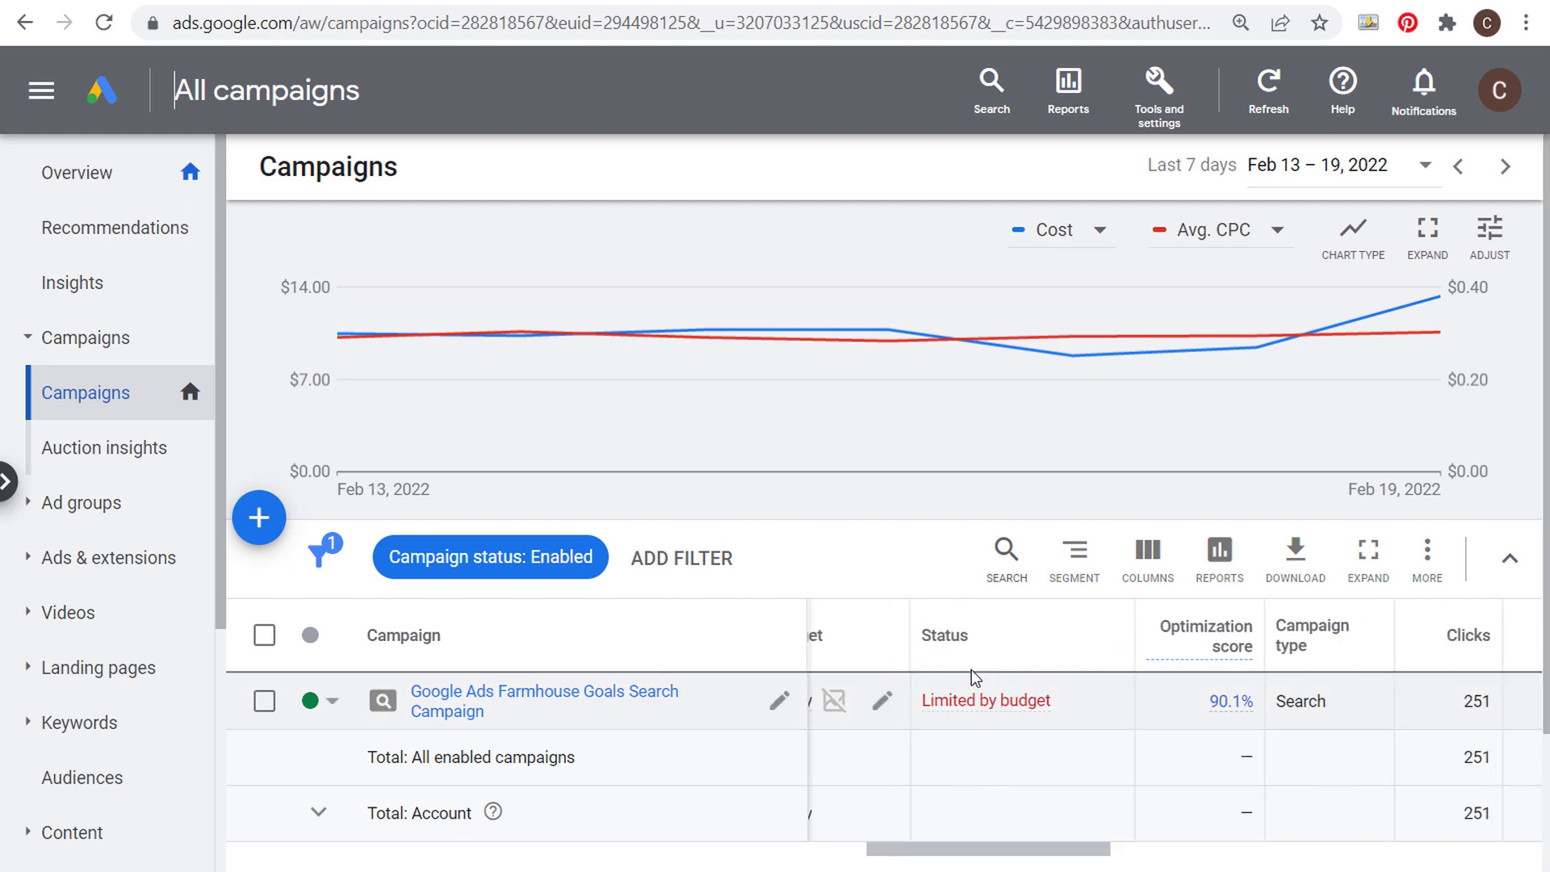
pyautogui.moveTo(981, 709)
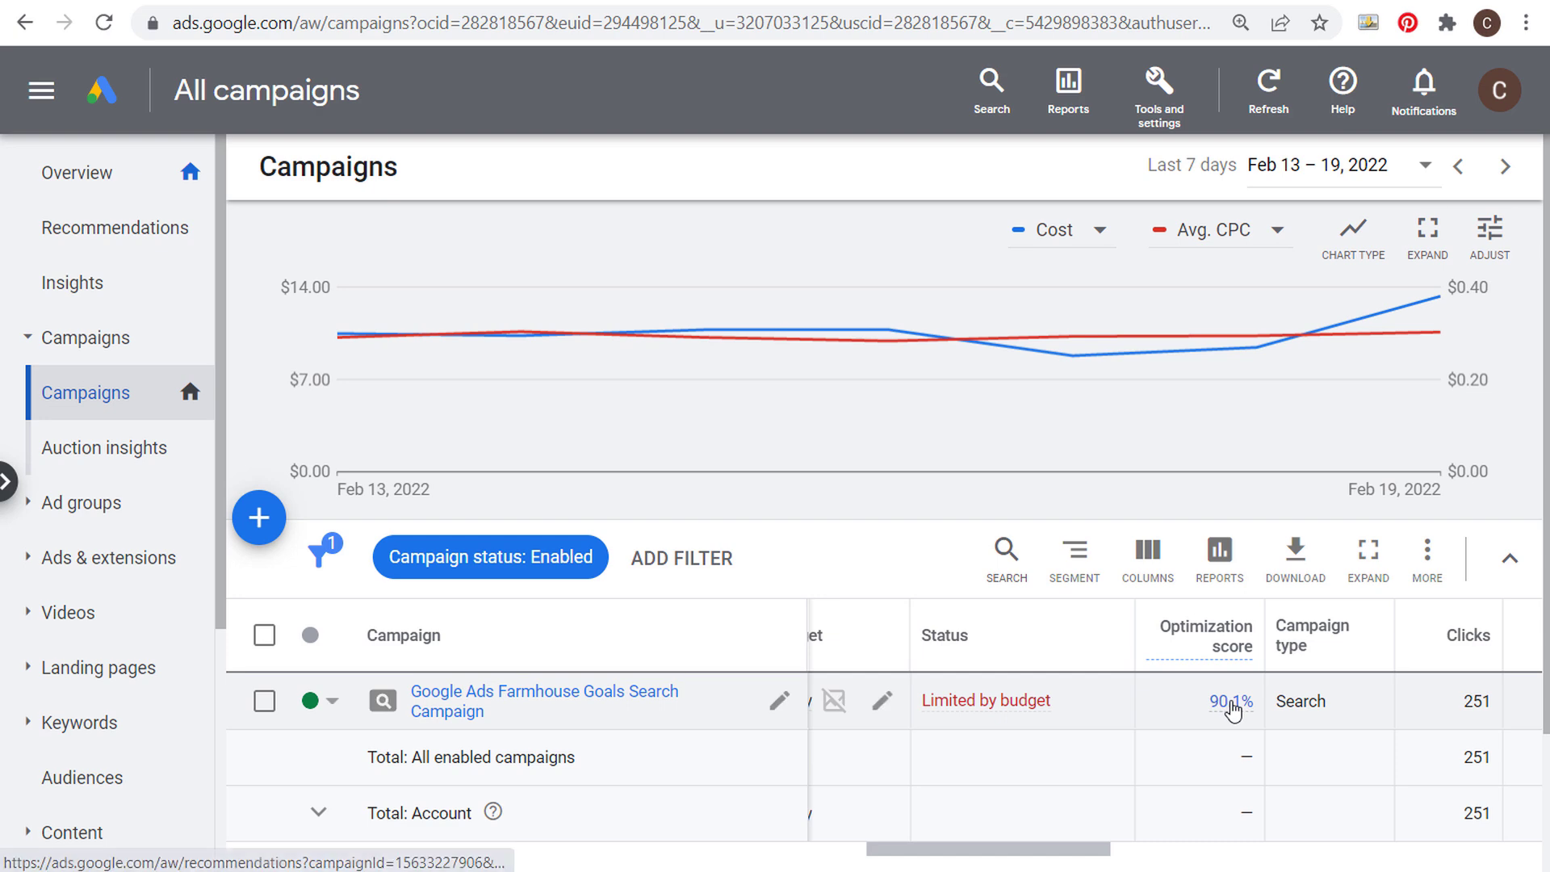
# Step: Open the farmhouse campaign's recommendations through its optimization score and try to open the budget explorer beside its status
pyautogui.click(1231, 704)
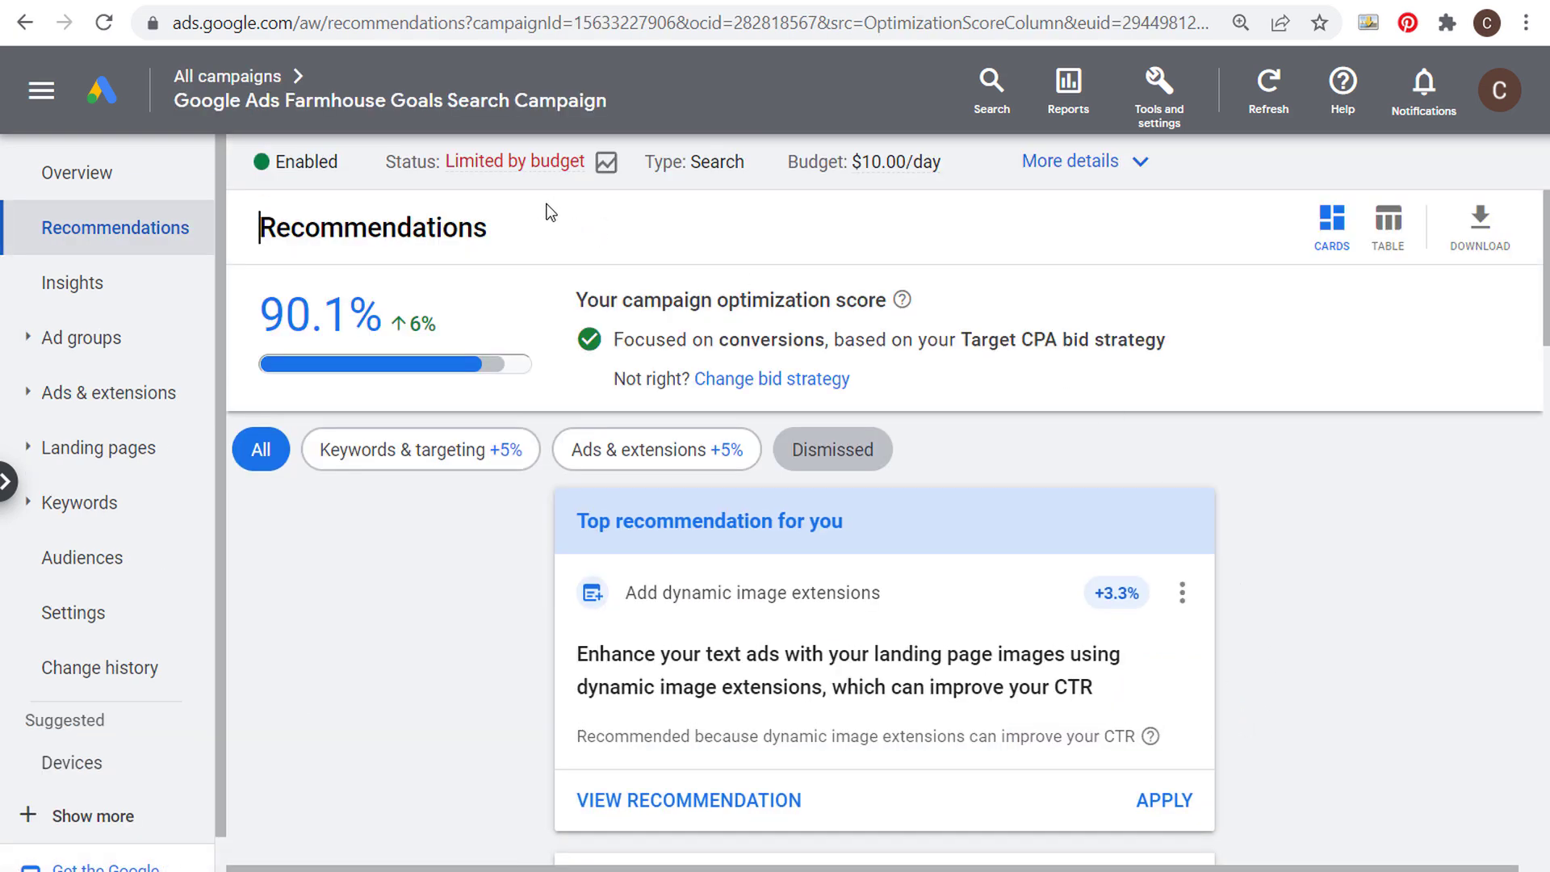
pyautogui.moveTo(498, 174)
pyautogui.click(606, 166)
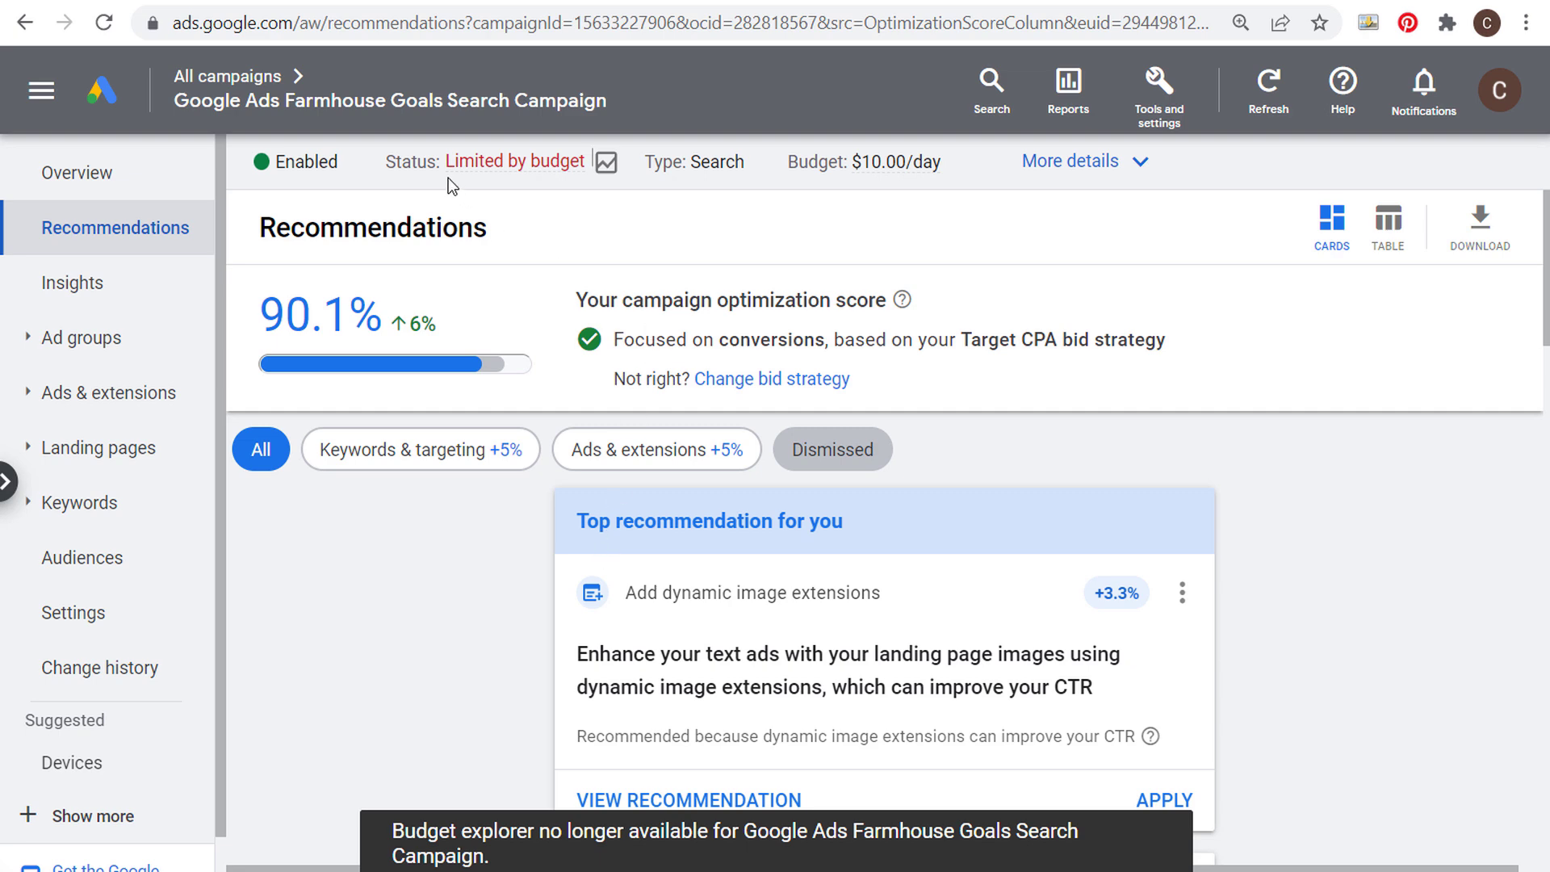
pyautogui.moveTo(215, 78)
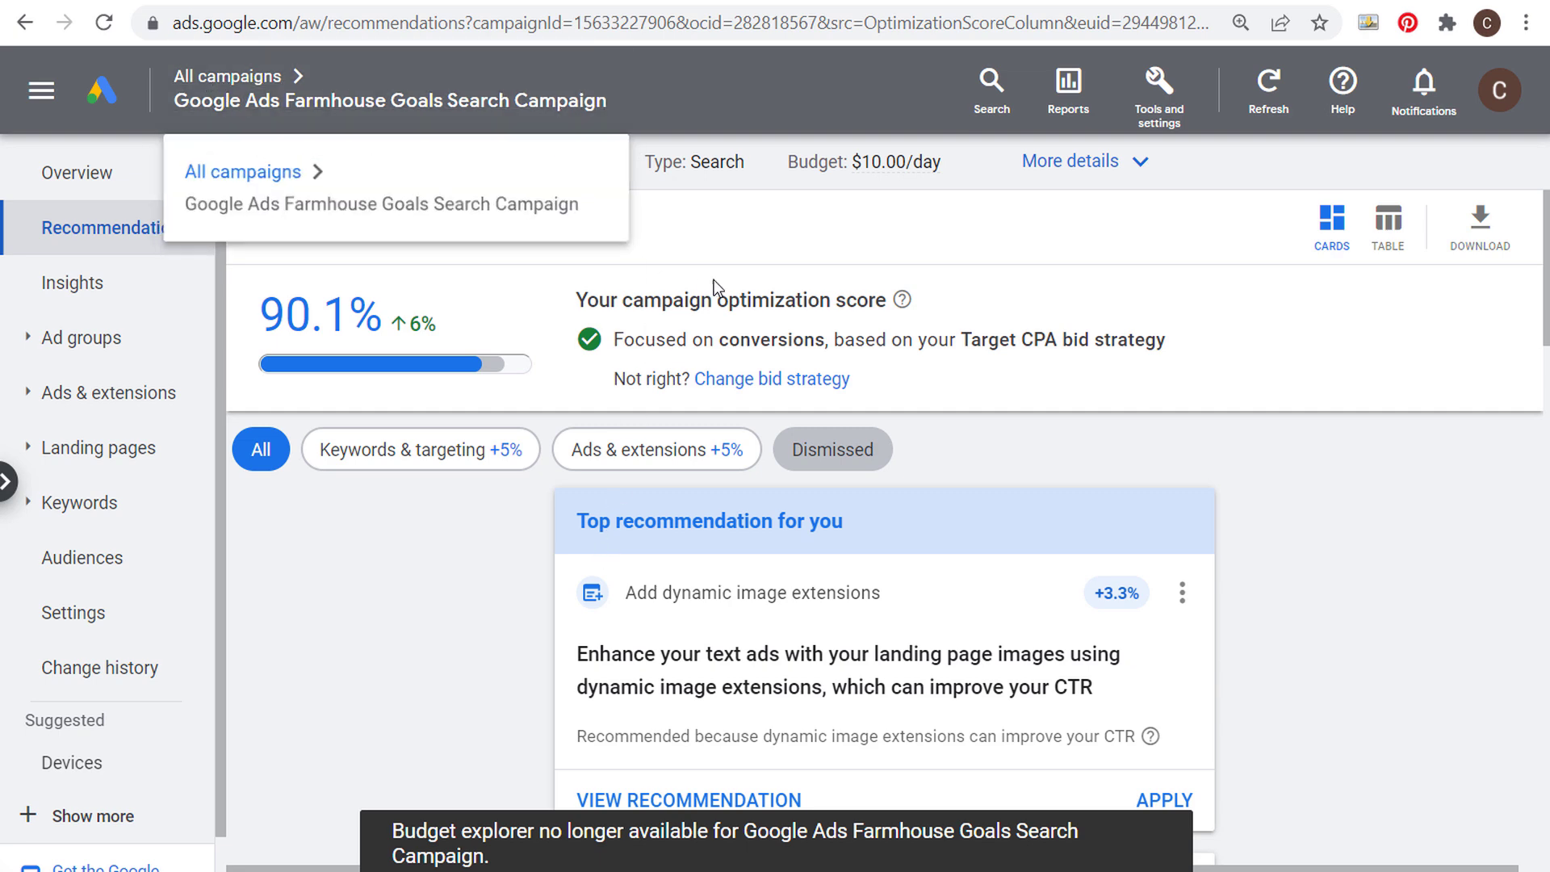
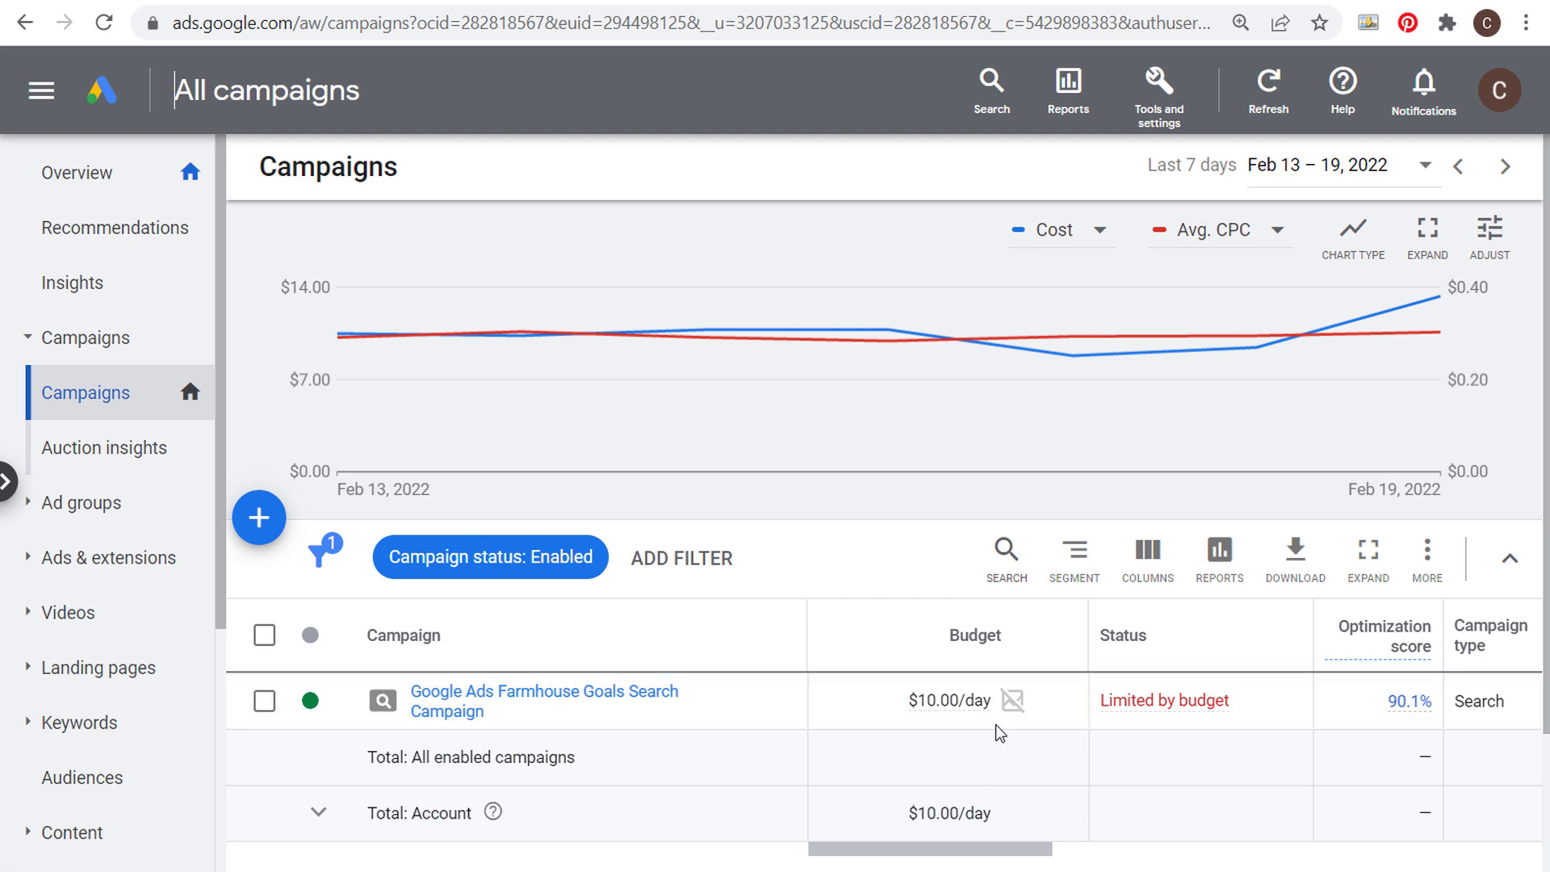
# Step: Try the budget explorer again from the farmhouse campaign's recommendations, and return to the list of all campaigns
pyautogui.moveTo(1171, 707)
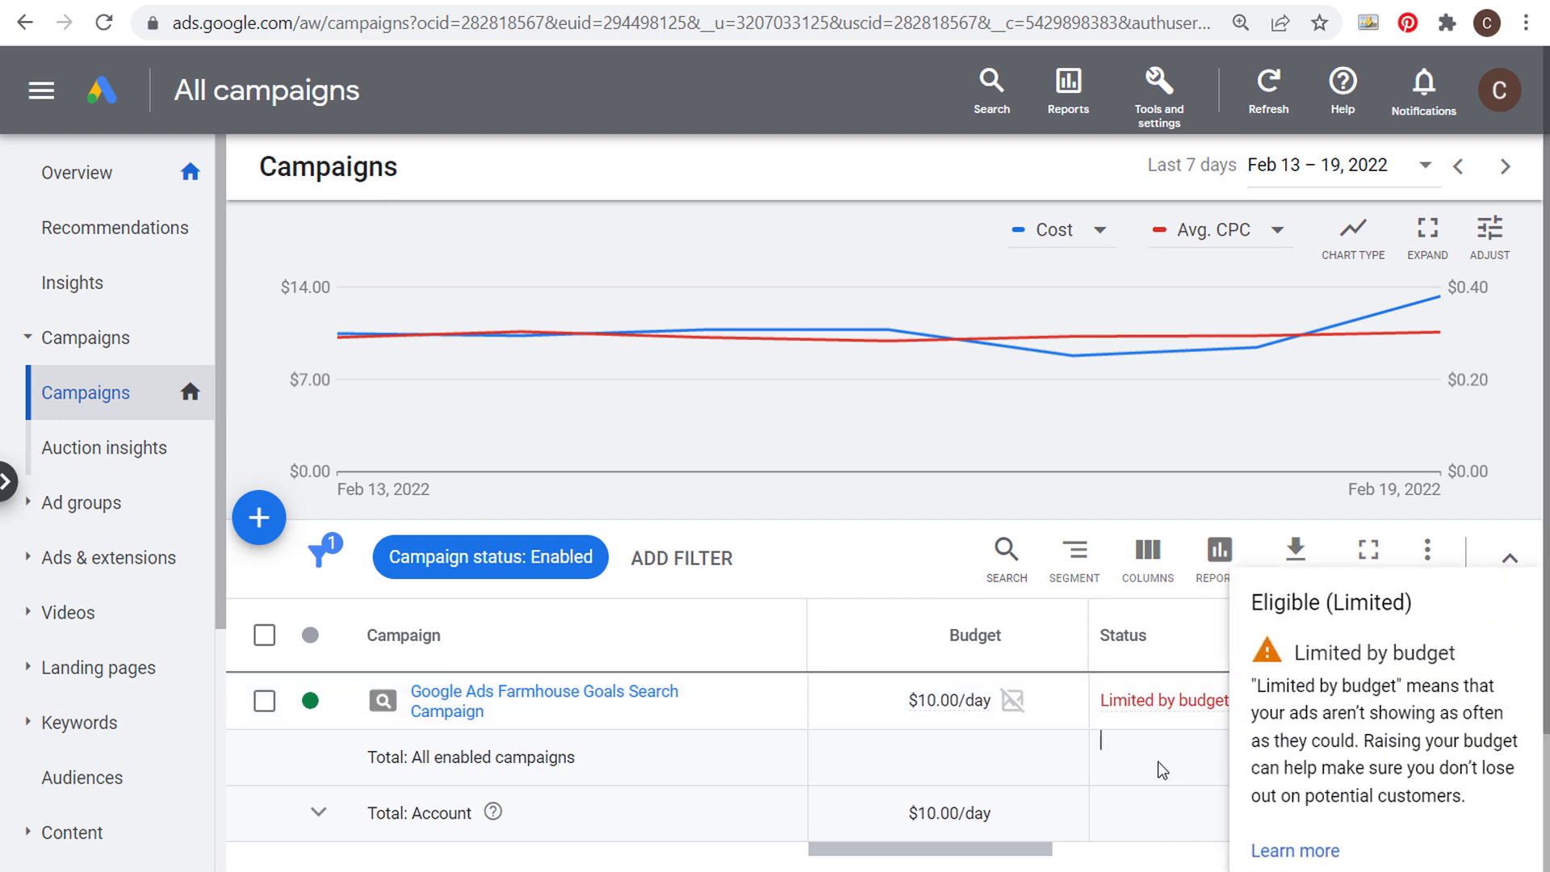
pyautogui.click(1413, 708)
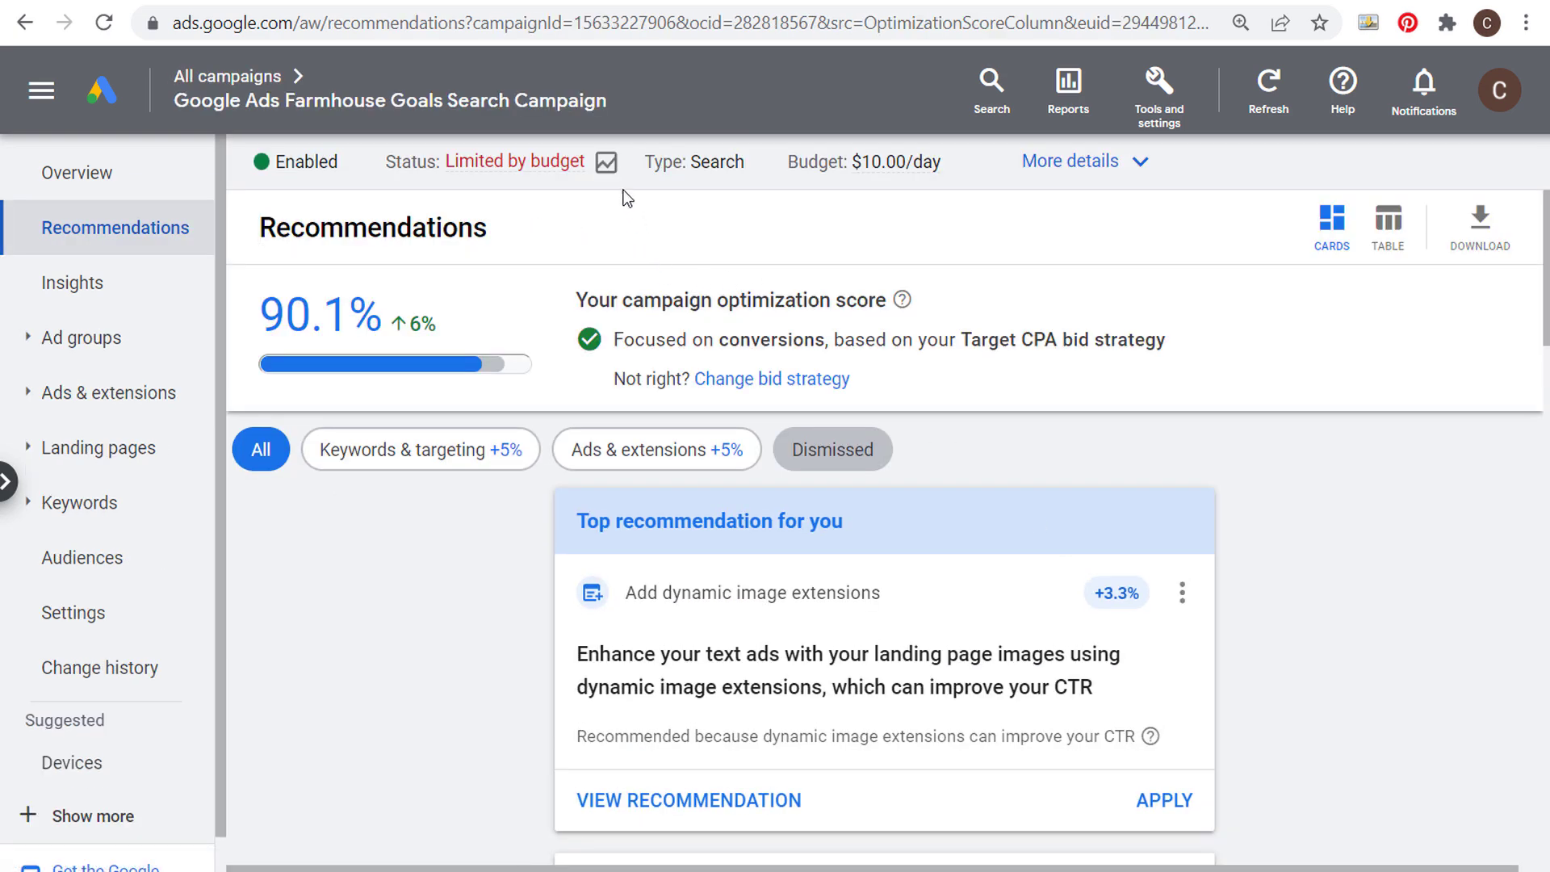
pyautogui.click(606, 163)
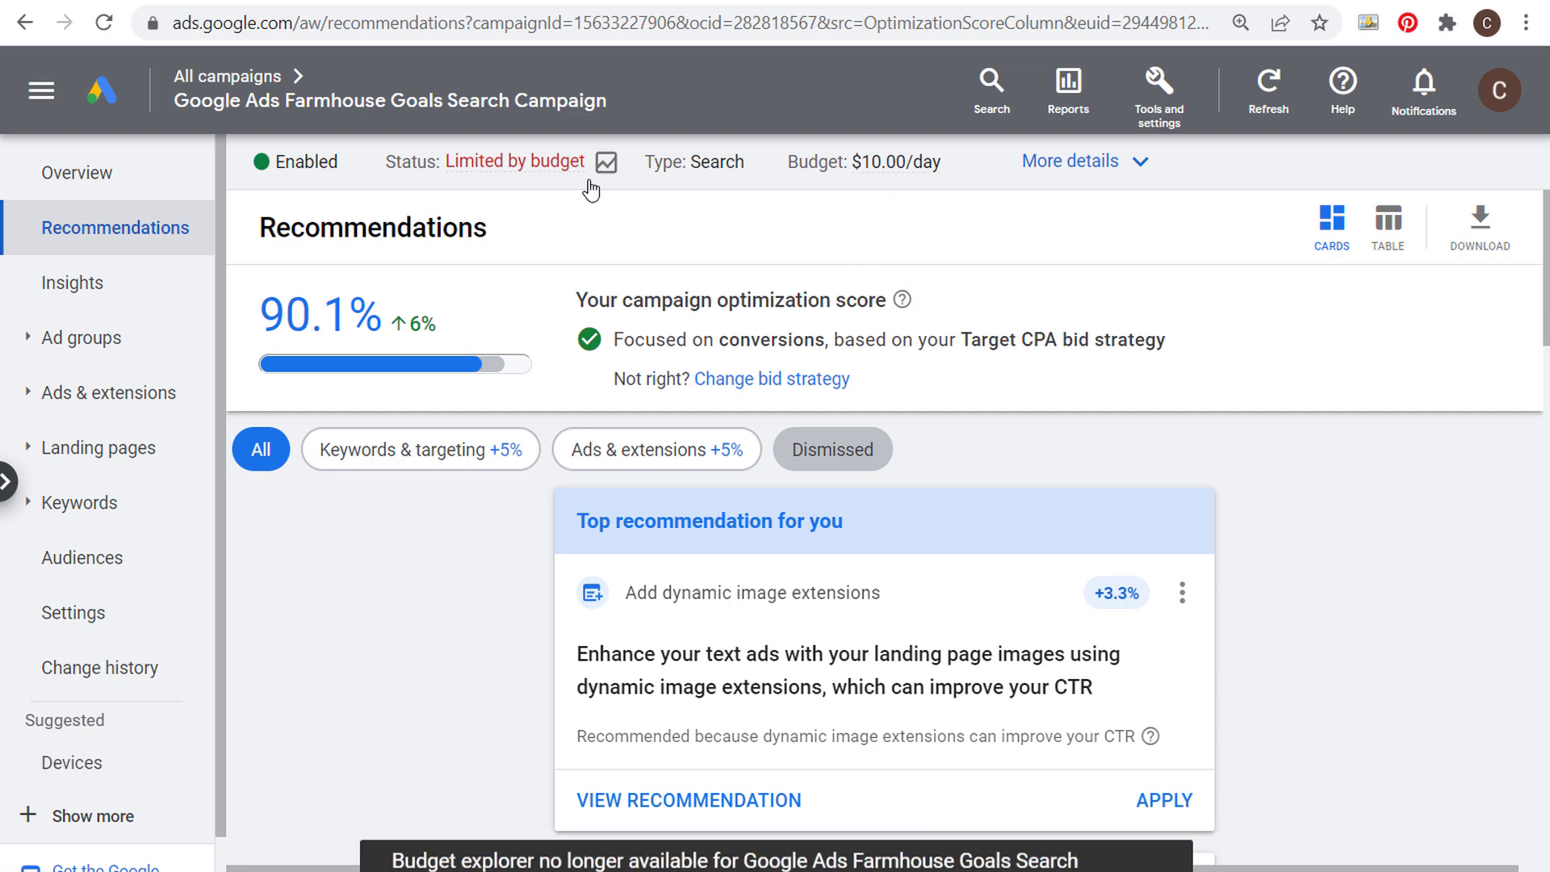
pyautogui.moveTo(250, 93)
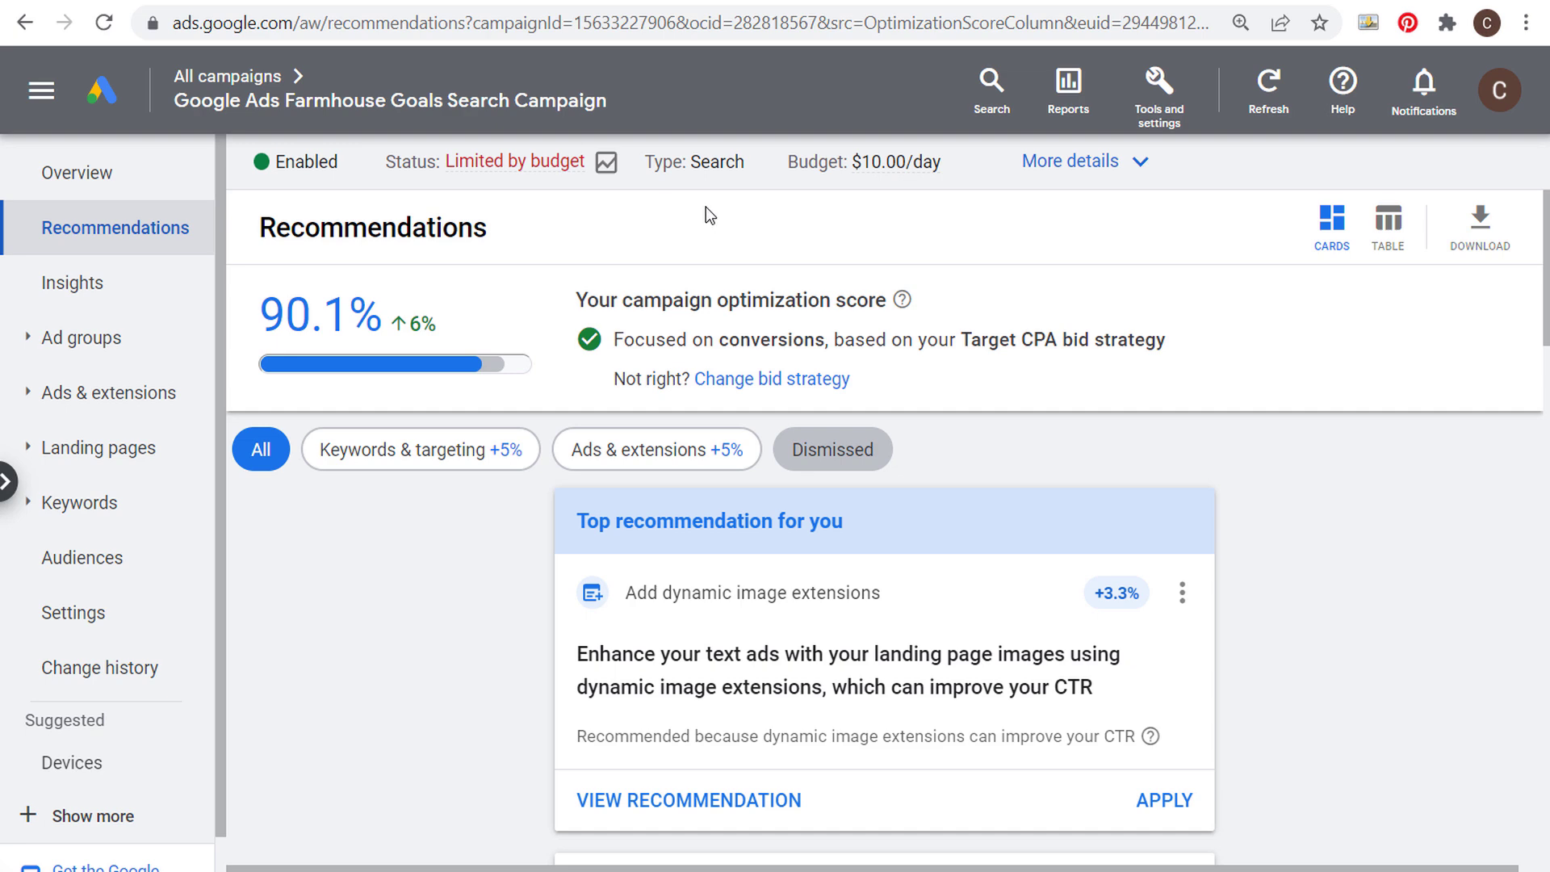
pyautogui.click(218, 76)
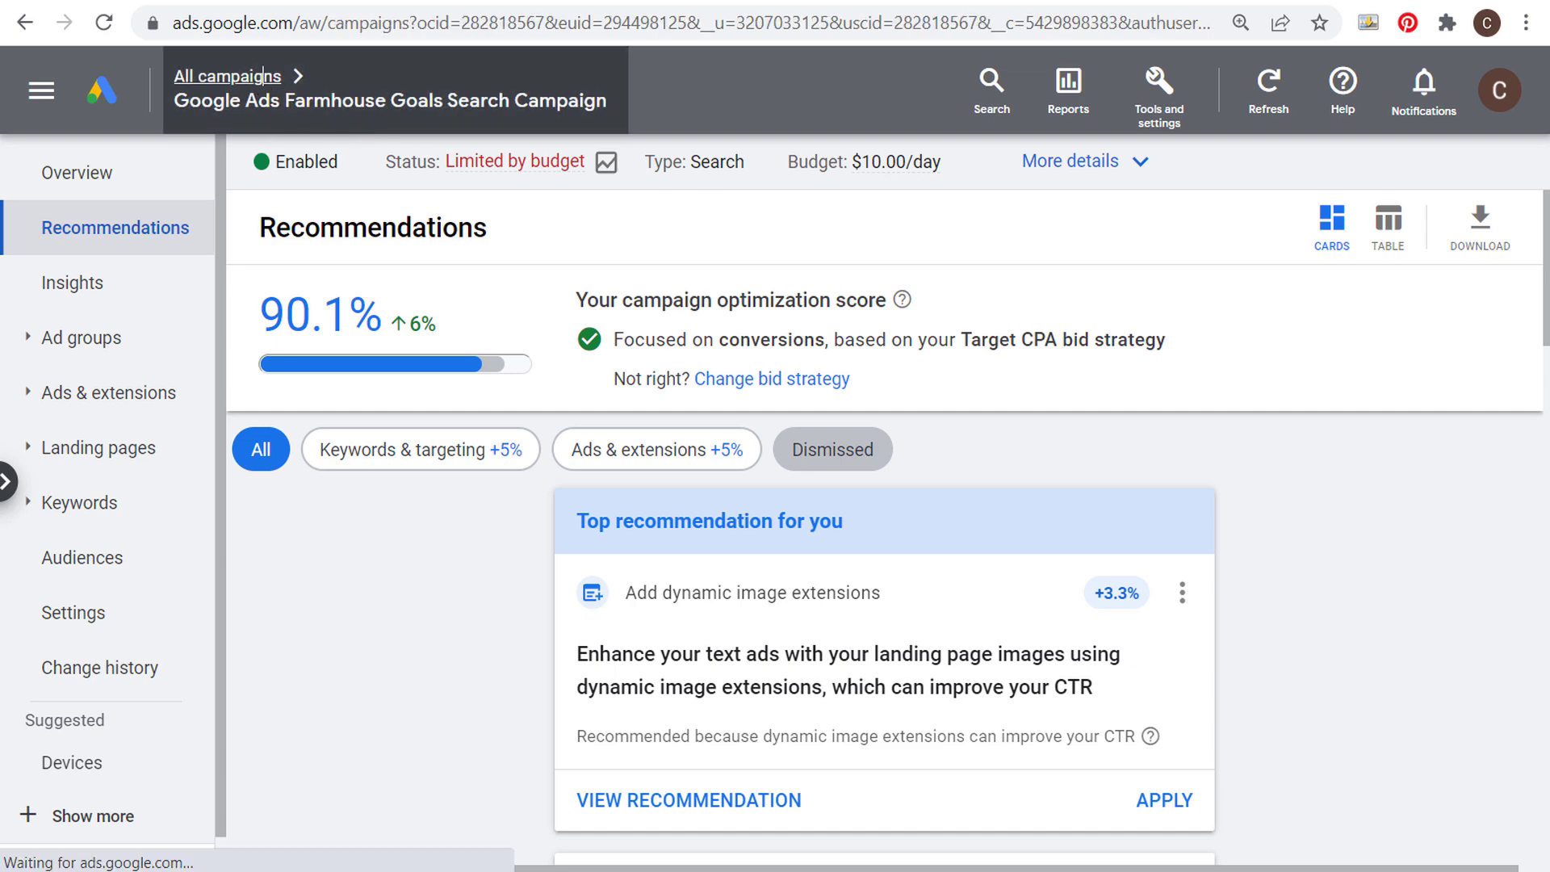